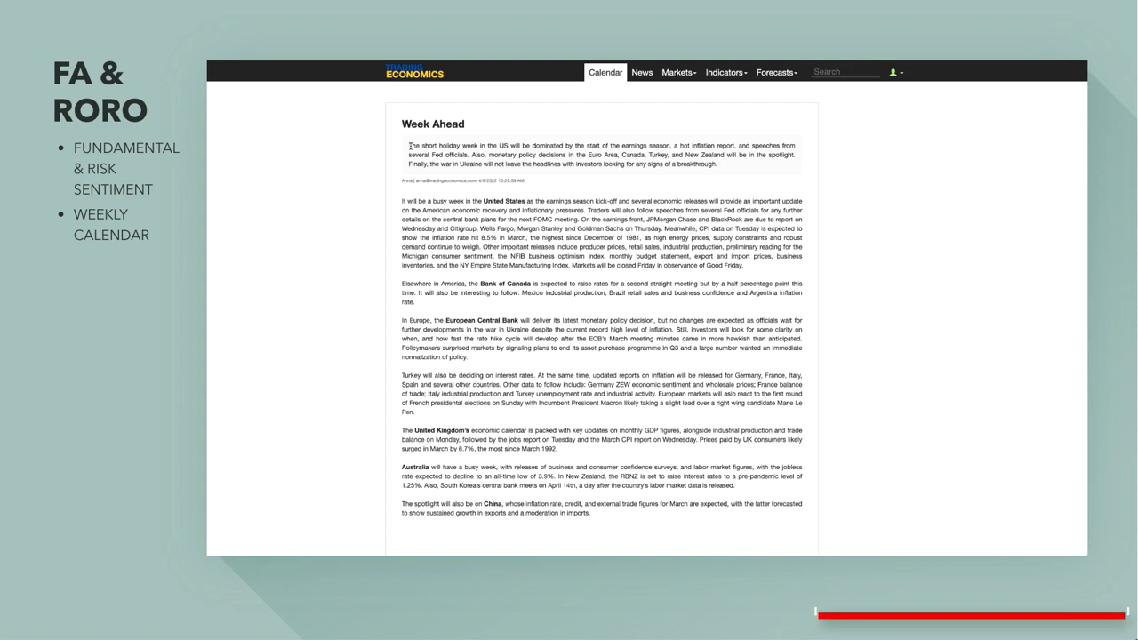
Read the Week Ahead summary, highlighting the earnings season, inflation report, Fed speeches, central bank decisions and Ukraine war passages.
{"action": "left_click_drag", "start_coordinate": [409, 146], "coordinate": [730, 147]}
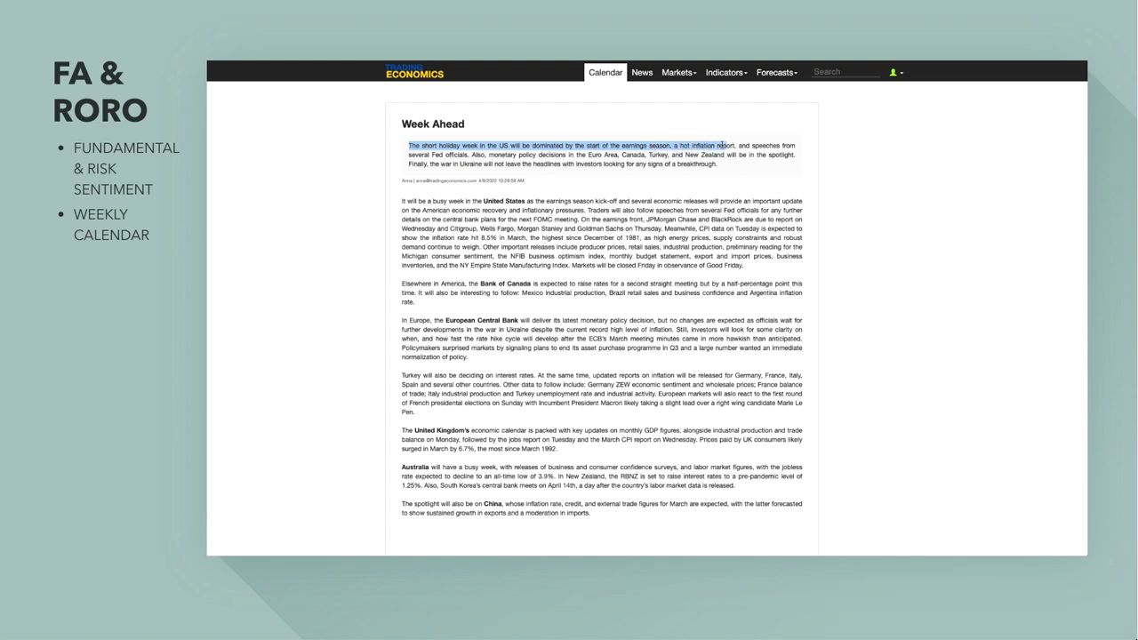
{"action": "left_click", "coordinate": [700, 146]}
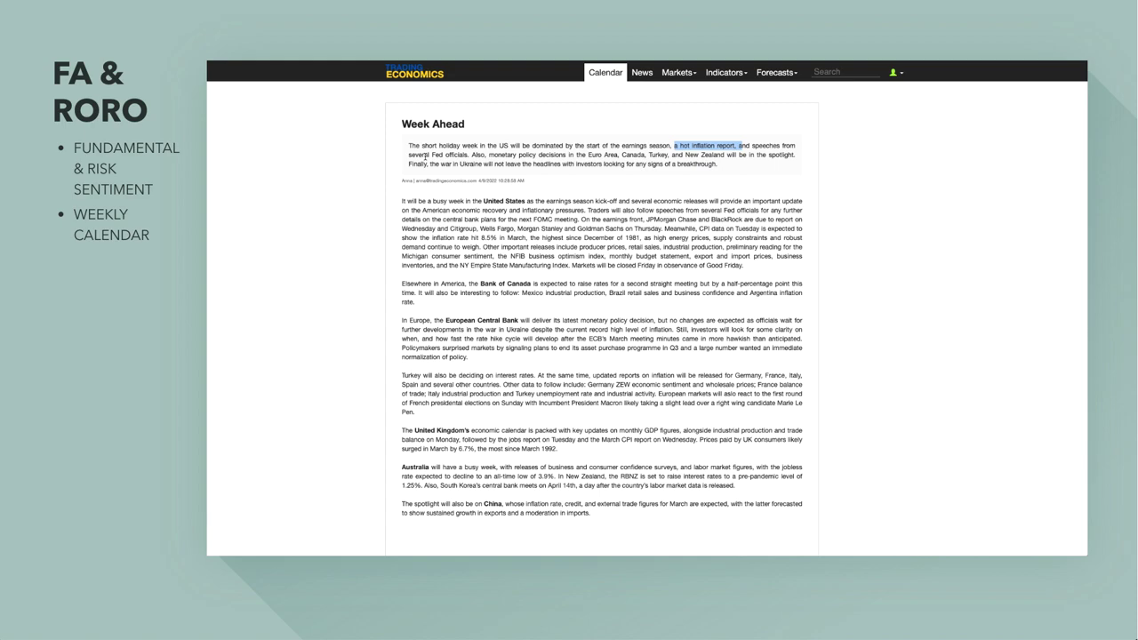
{"action": "left_click_drag", "start_coordinate": [424, 155], "coordinate": [472, 155]}
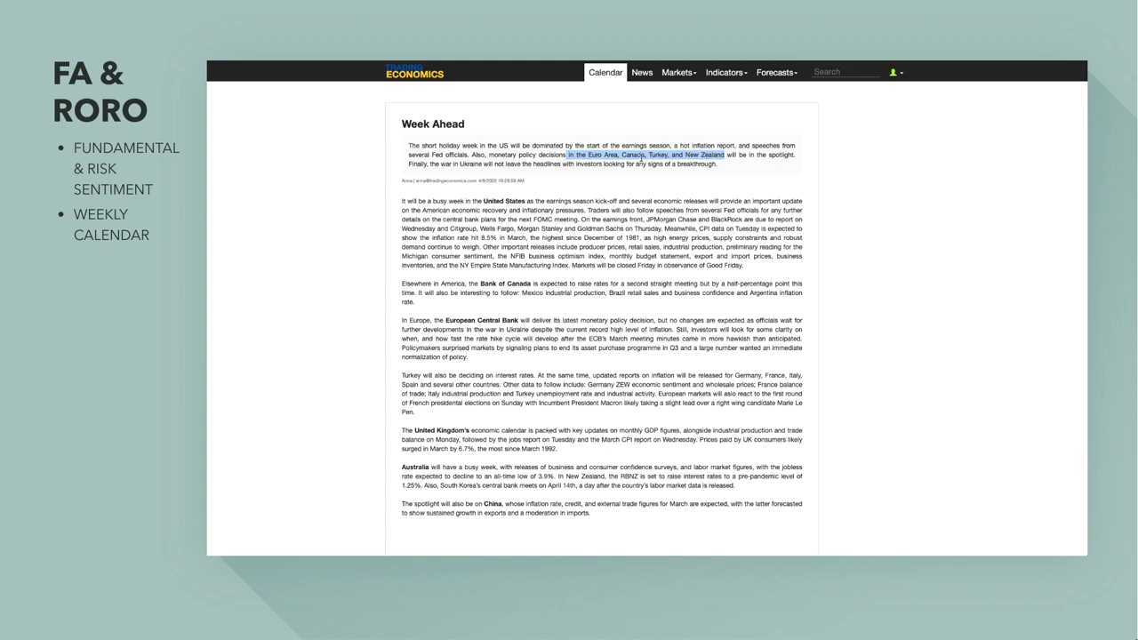
{"action": "left_click_drag", "start_coordinate": [685, 155], "coordinate": [793, 157]}
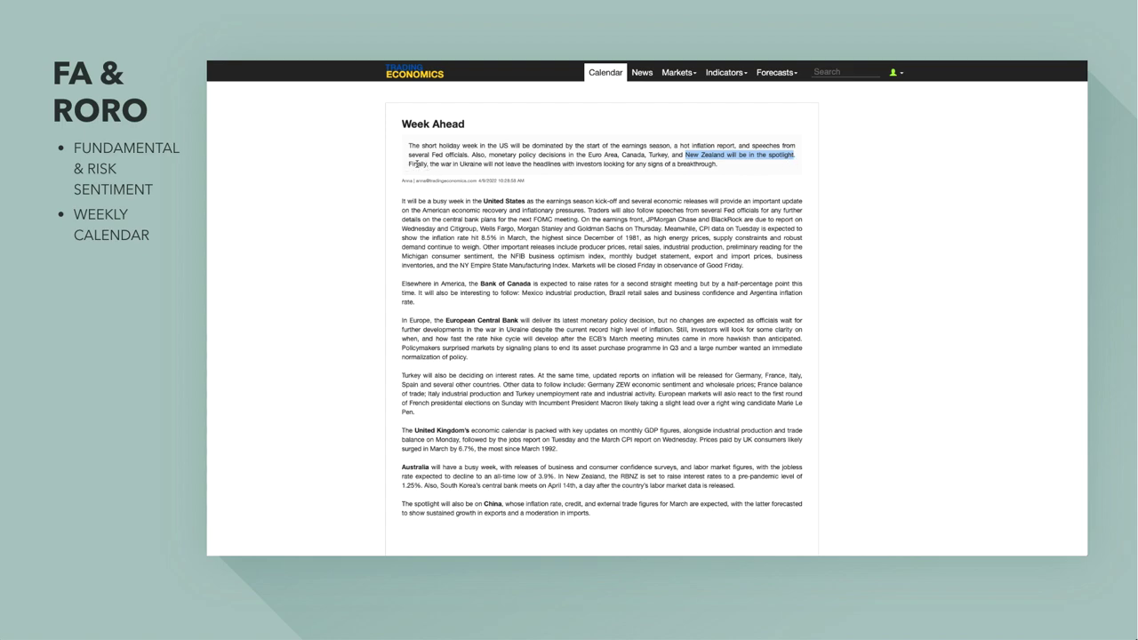
{"action": "left_click_drag", "start_coordinate": [416, 164], "coordinate": [452, 165]}
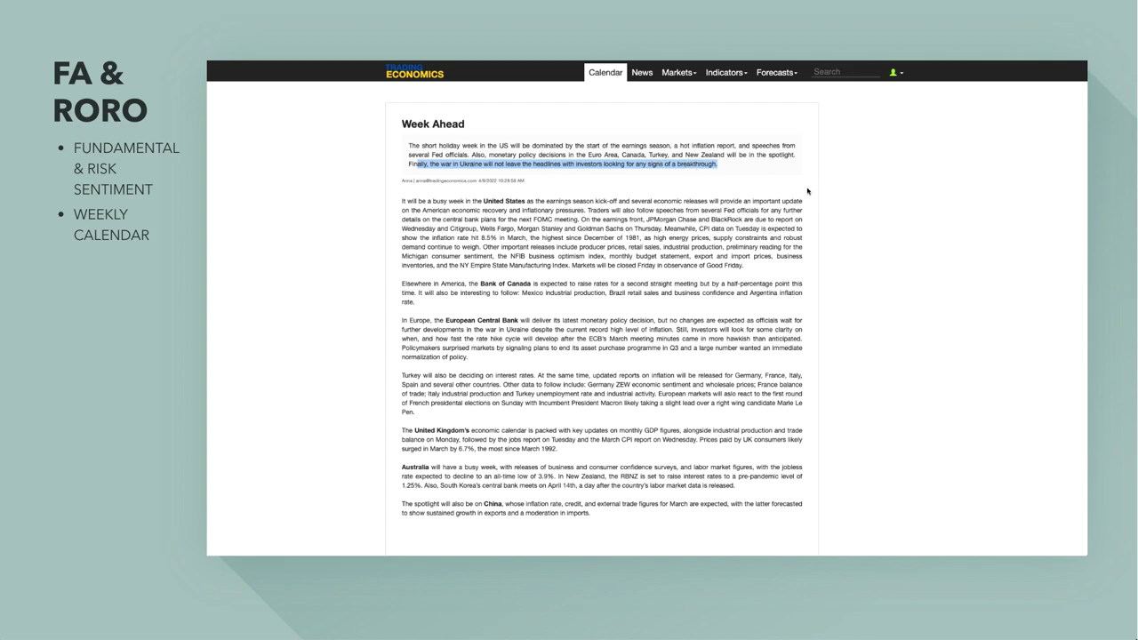
{"action": "left_click", "coordinate": [594, 247]}
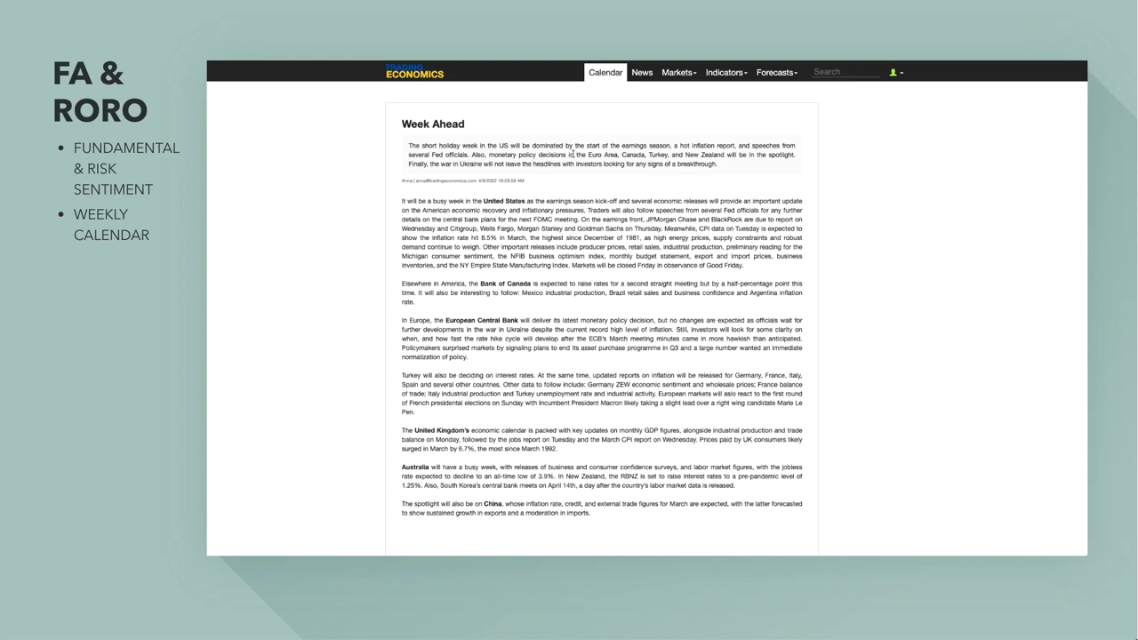
Switch to the Forex Pairs section and view the Bloomberg article on Fed officials' rate message.
{"action": "key", "text": "Right"}
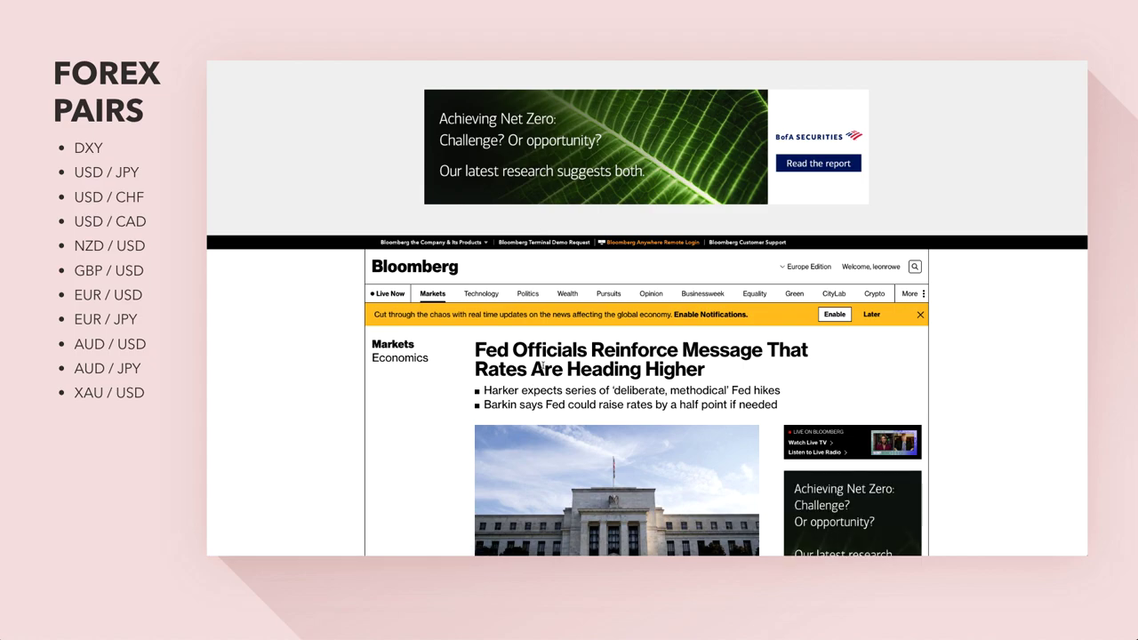
{"action": "scroll", "coordinate": [540, 369], "scroll_direction": "down", "scroll_amount": 3}
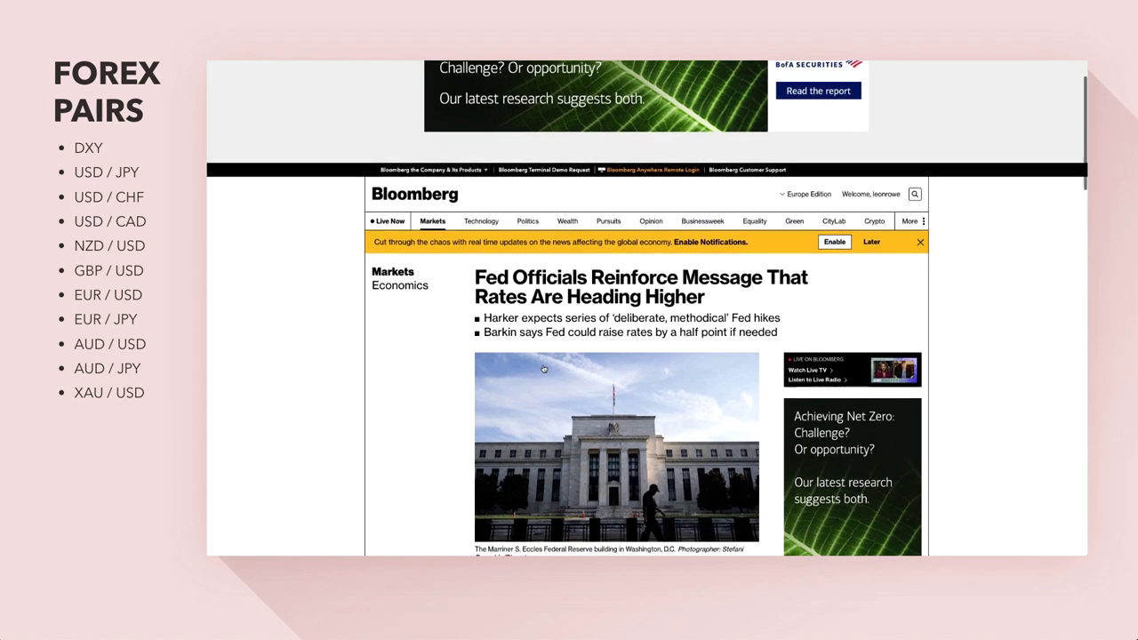
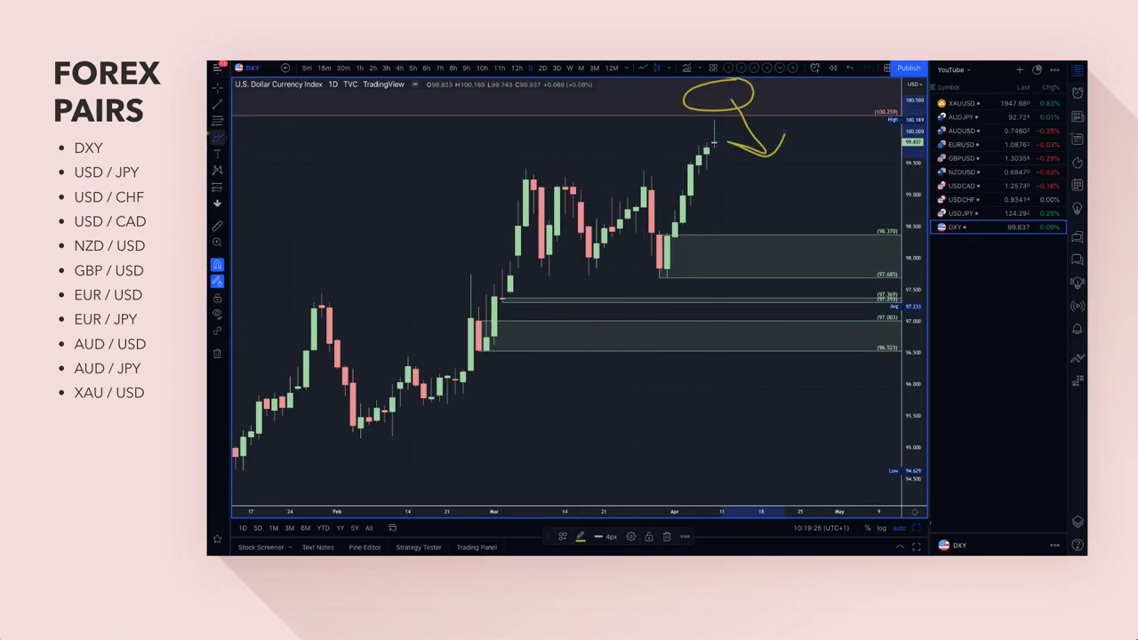
Brush a projected DXY path from the latest candle down towards the 98.370 zone and back up with an arrowhead, marking its turning point.
{"action": "left_click", "coordinate": [221, 138]}
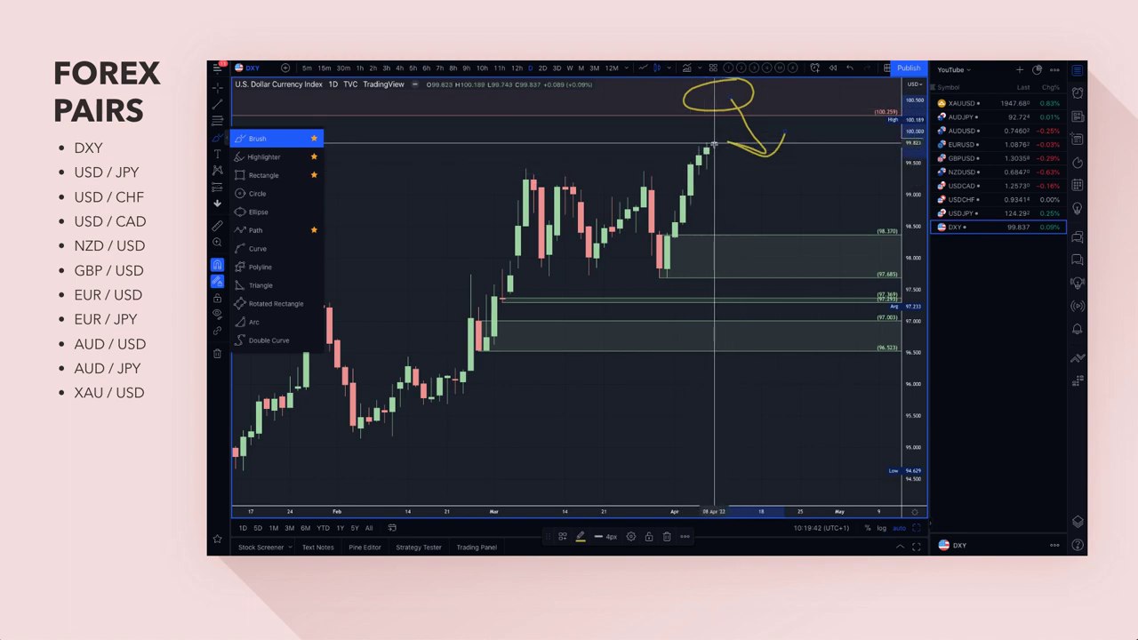
{"action": "mouse_move", "coordinate": [783, 137]}
{"action": "left_mouse_down"}
{"action": "mouse_move", "coordinate": [762, 204]}
{"action": "mouse_move", "coordinate": [802, 165]}
{"action": "mouse_move", "coordinate": [800, 173]}
{"action": "left_mouse_up"}
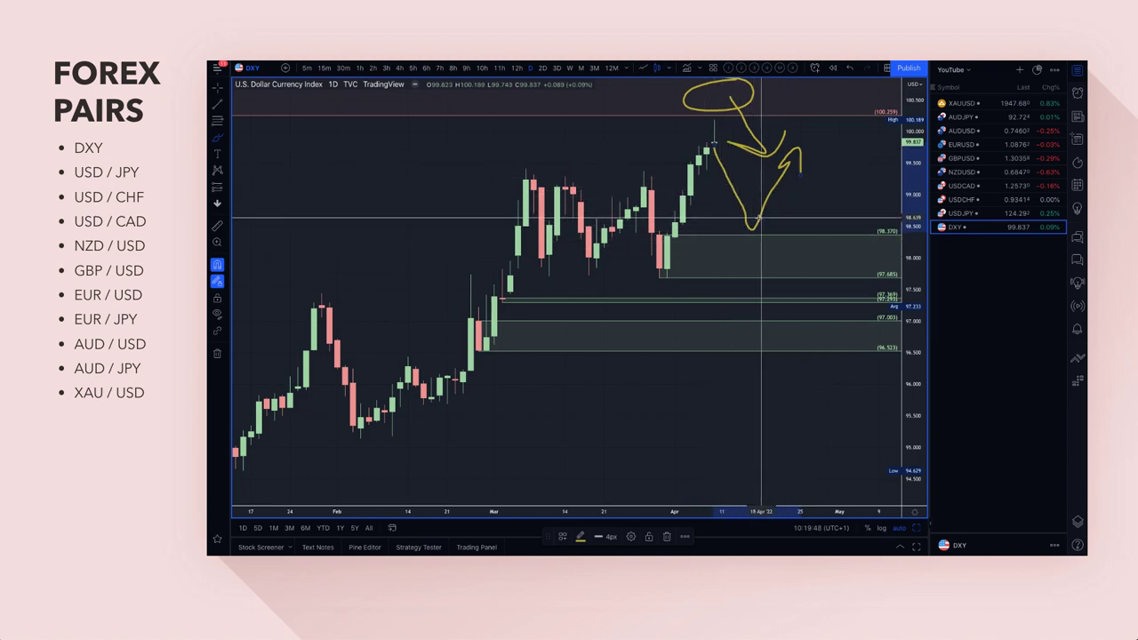
{"action": "left_click_drag", "start_coordinate": [760, 233], "coordinate": [753, 224]}
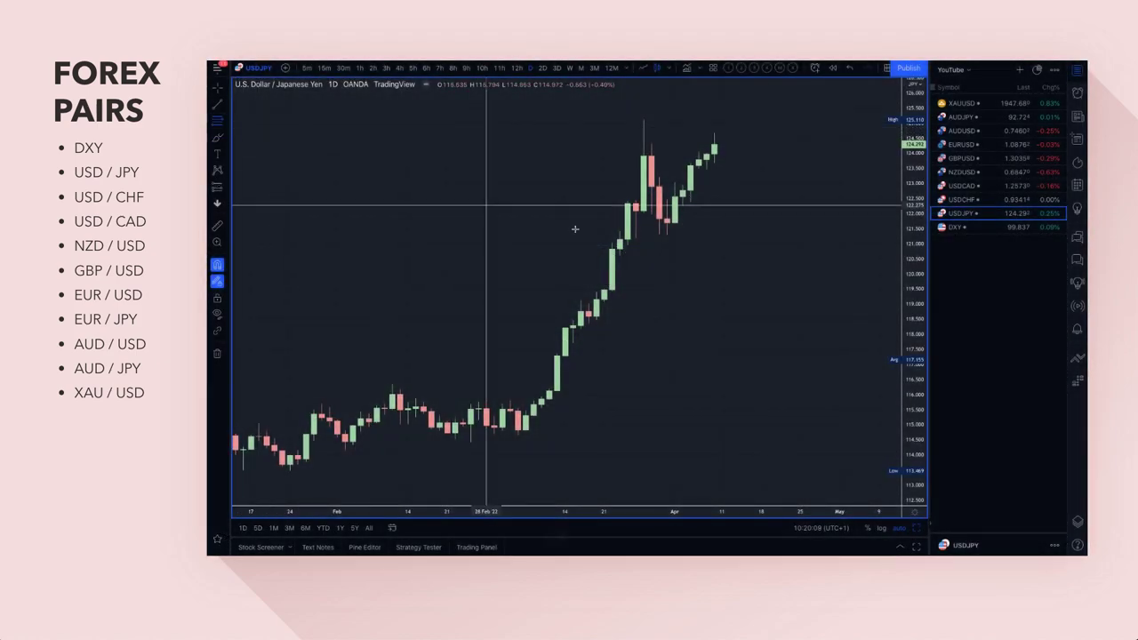
Mark a USDJPY zone between 121.834 and 121.180 with a Fib Retracement and apply the 2. DEMAND template.
{"action": "left_click", "coordinate": [666, 217]}
{"action": "left_click", "coordinate": [636, 238]}
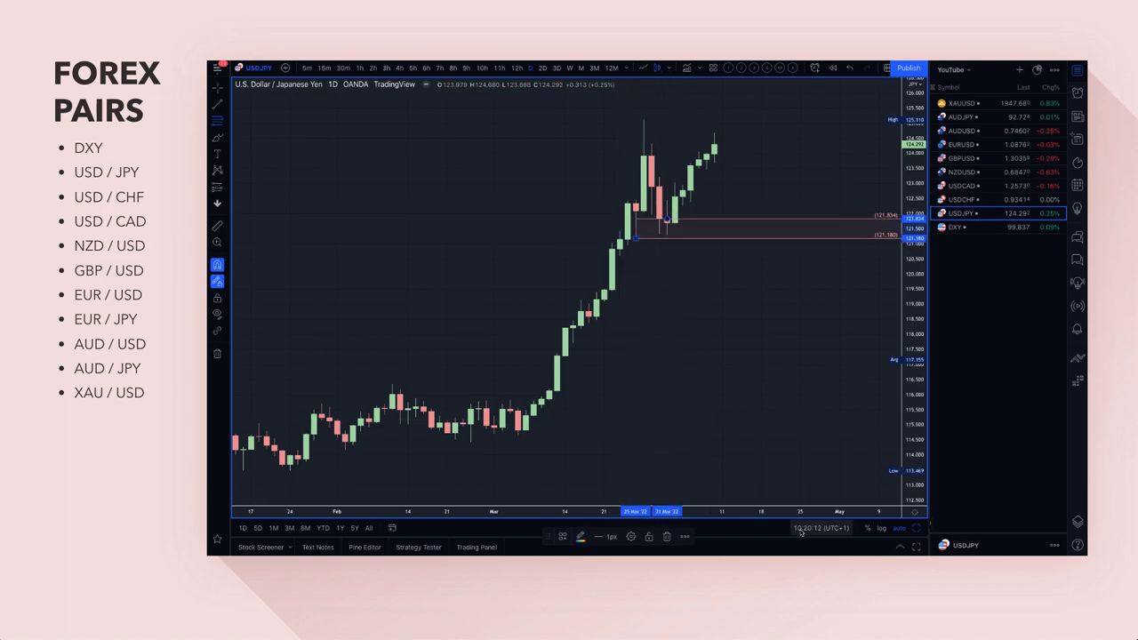
{"action": "left_click", "coordinate": [562, 538]}
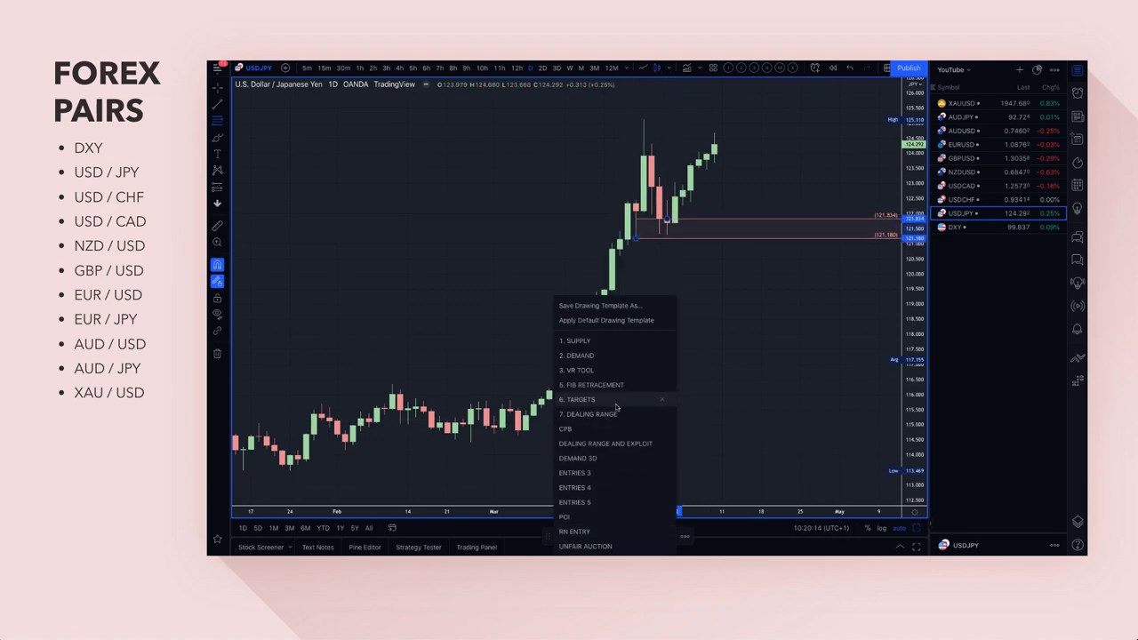
{"action": "left_click", "coordinate": [612, 360]}
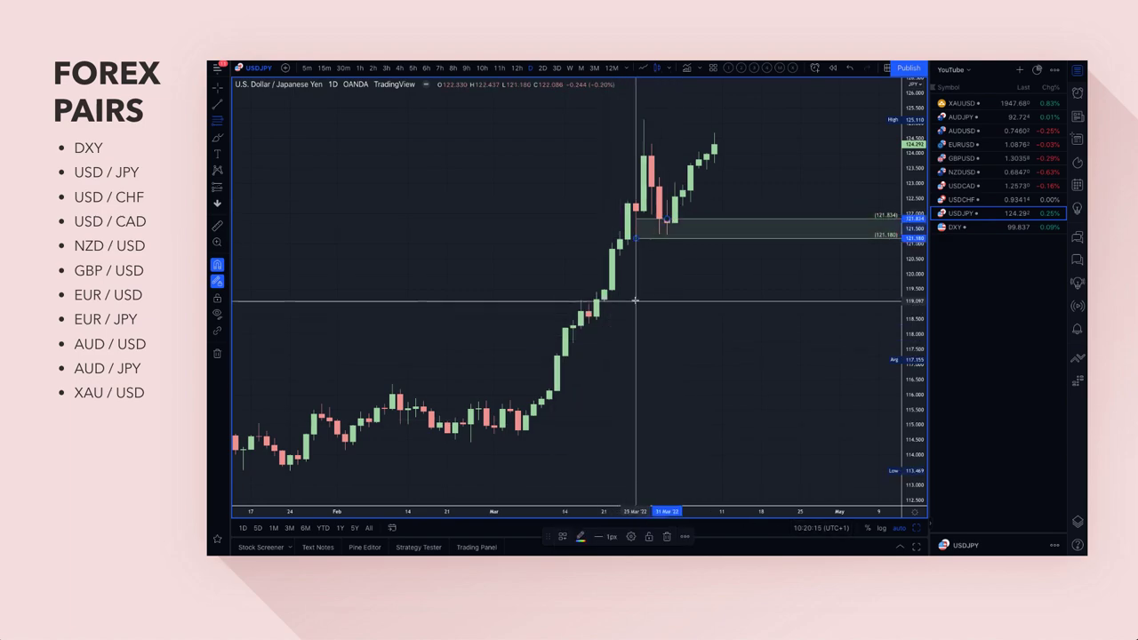
Add a lower USDJPY demand zone from 118.762 to 118.368 at the 17 March candle.
{"action": "left_click", "coordinate": [590, 322]}
{"action": "scroll", "coordinate": [720, 312], "scroll_direction": "up", "scroll_amount": 1}
{"action": "scroll", "coordinate": [721, 313], "scroll_direction": "right", "scroll_amount": 3}
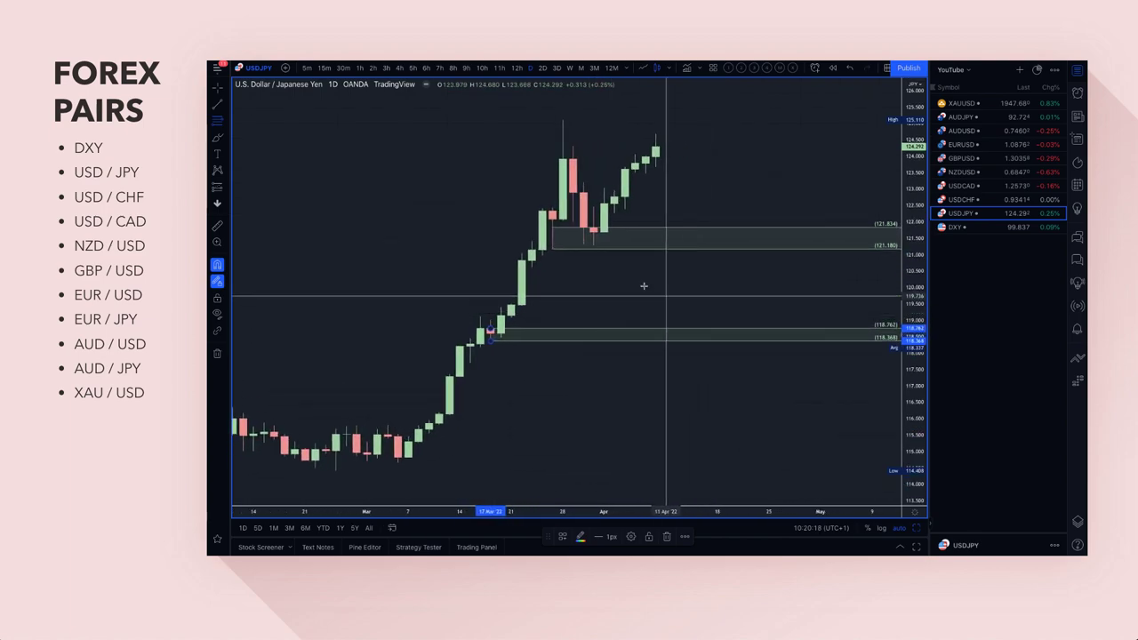
Brush the drop from the 28 March high into the upper demand zone and try raising that zone's upper edge to the 25 March candle's open.
{"action": "left_click", "coordinate": [216, 139]}
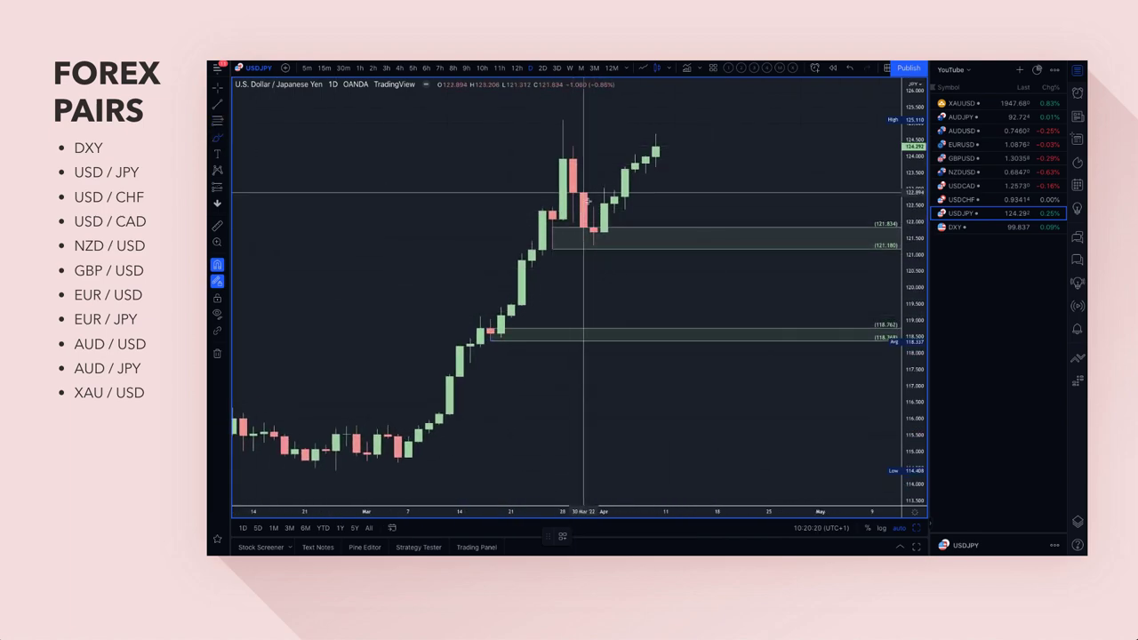
{"action": "left_click_drag", "start_coordinate": [561, 135], "coordinate": [592, 239]}
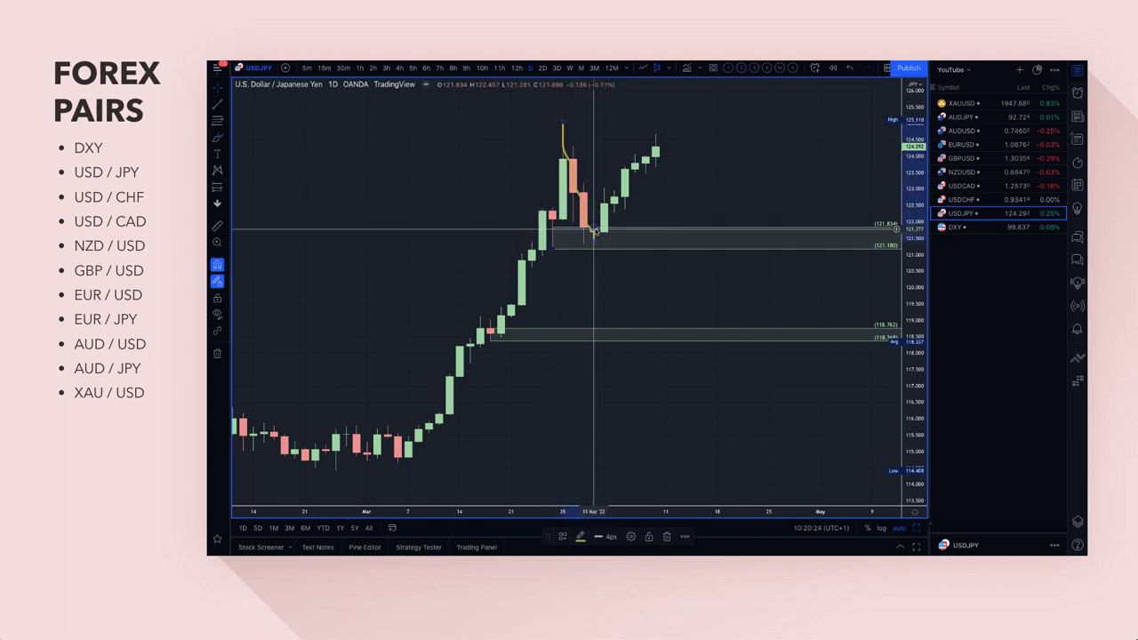
{"action": "left_click_drag", "start_coordinate": [592, 229], "coordinate": [551, 210]}
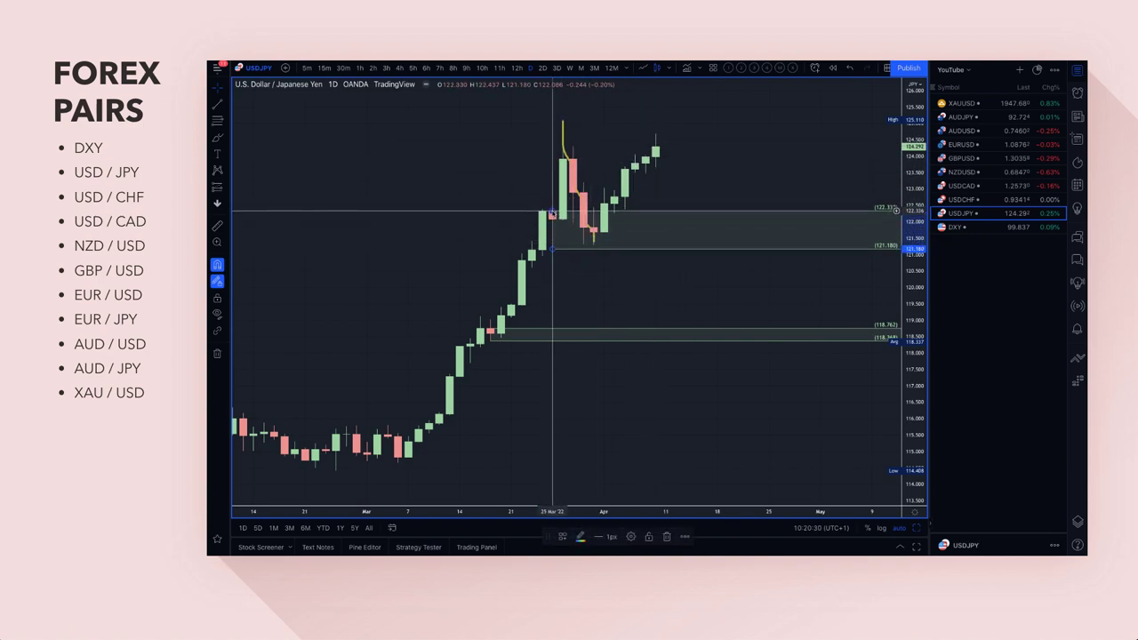
{"action": "key", "text": "ctrl+z"}
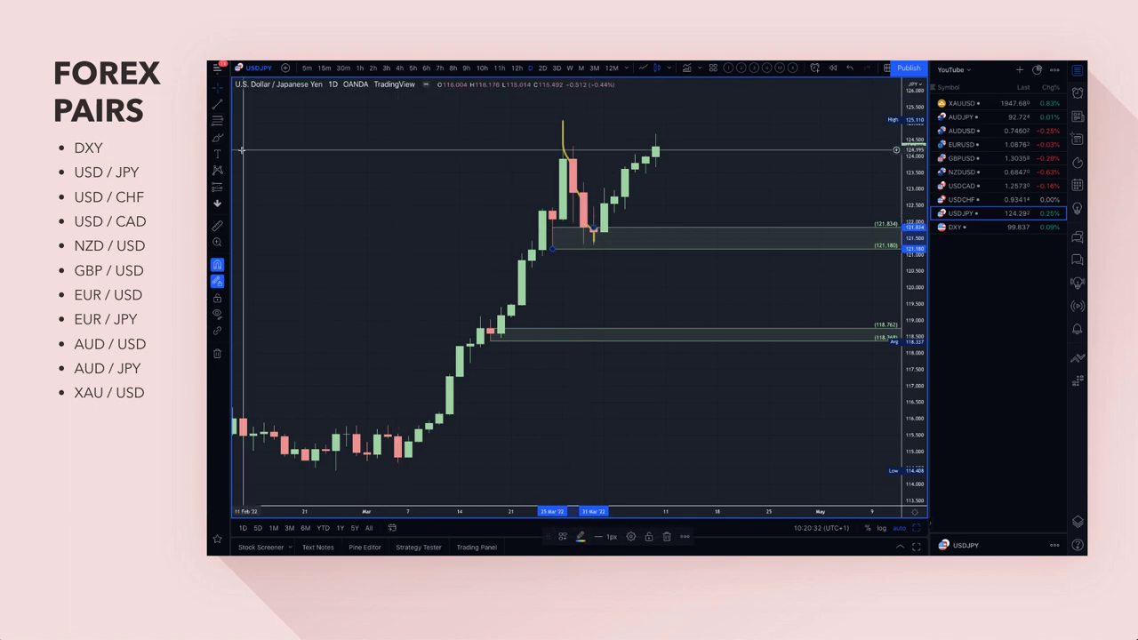
Brush a projected path from the latest candle into the upper demand zone and up to an arrowhead, circling the turning point.
{"action": "left_click", "coordinate": [216, 139]}
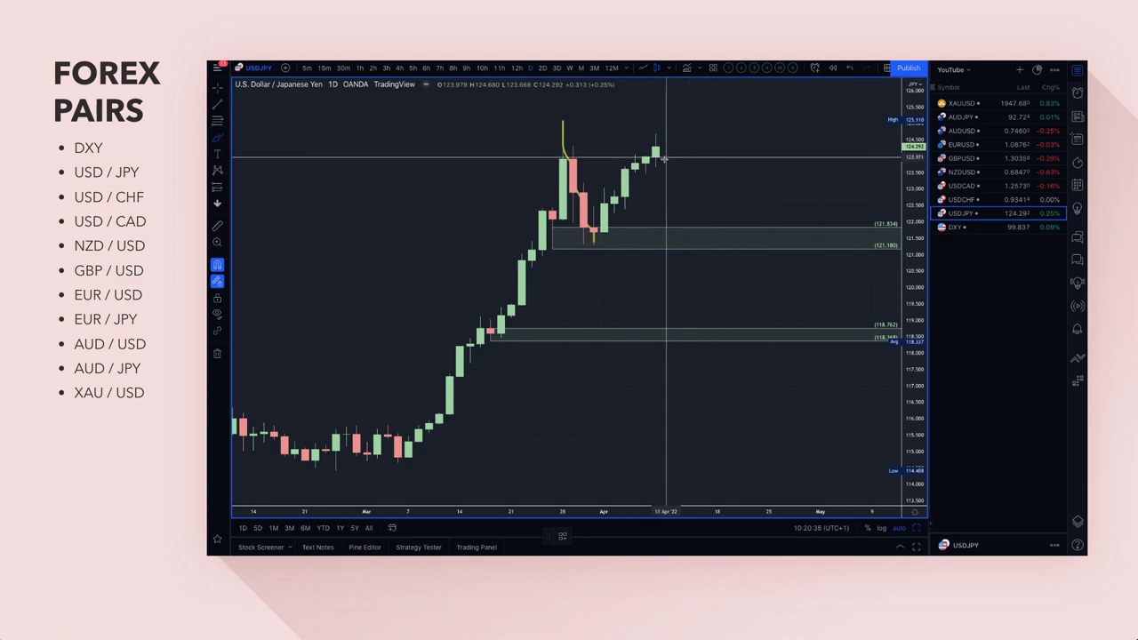
{"action": "mouse_move", "coordinate": [659, 152]}
{"action": "left_mouse_down"}
{"action": "mouse_move", "coordinate": [698, 238]}
{"action": "mouse_move", "coordinate": [777, 166]}
{"action": "mouse_move", "coordinate": [789, 170]}
{"action": "left_mouse_up"}
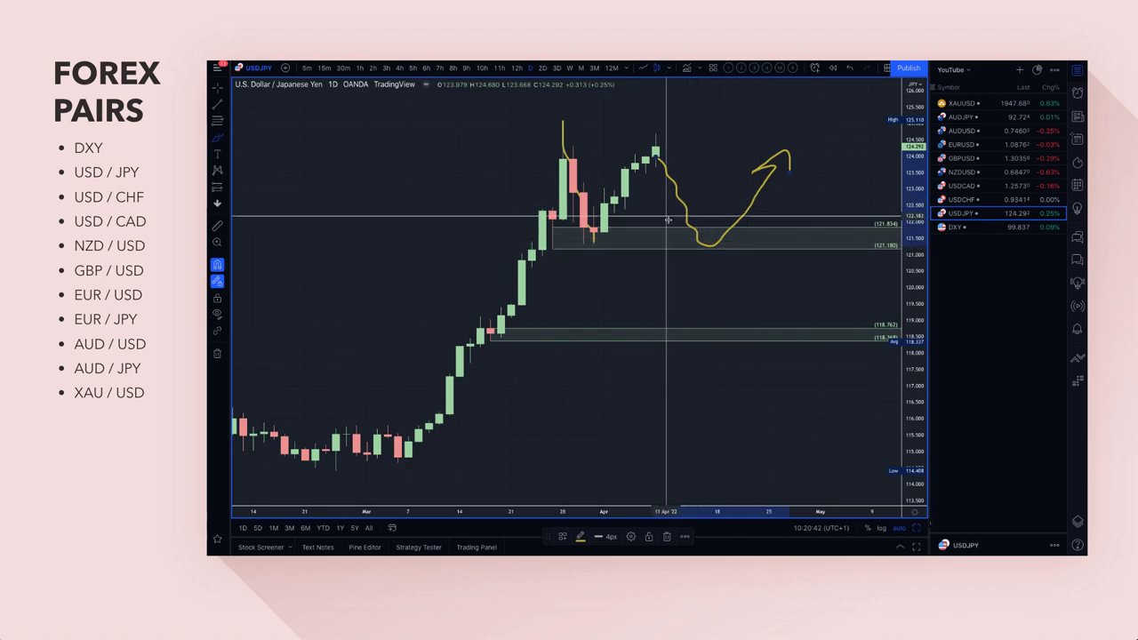
{"action": "mouse_move", "coordinate": [714, 240]}
{"action": "left_mouse_down"}
{"action": "mouse_move", "coordinate": [691, 259]}
{"action": "mouse_move", "coordinate": [699, 246]}
{"action": "left_mouse_up"}
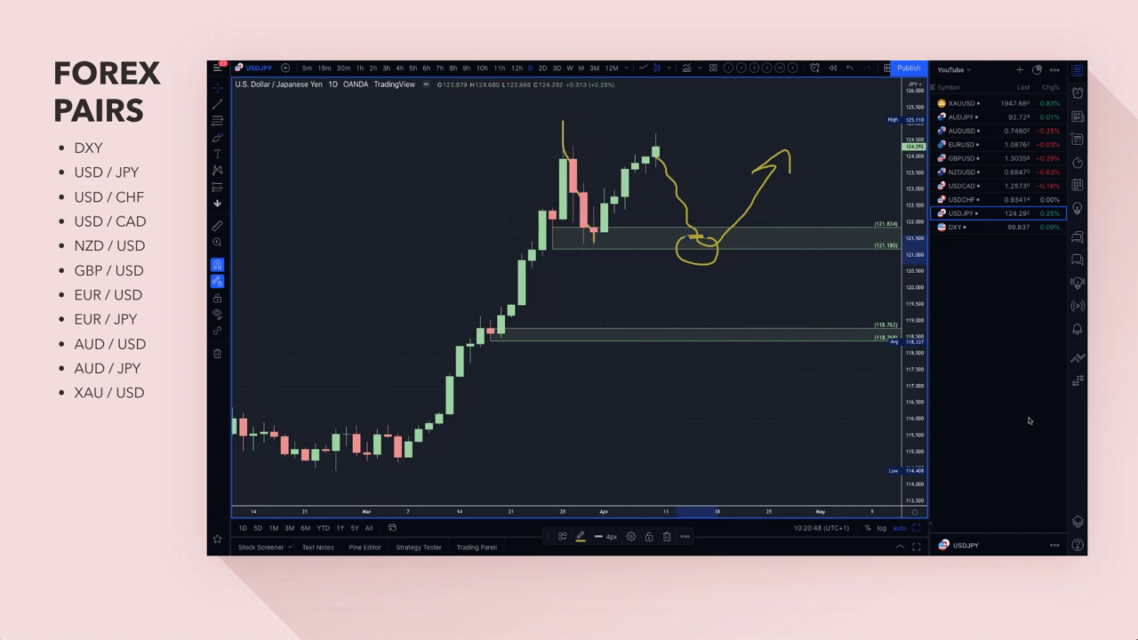
Open the object tree and delete the three brush drawings from the USDJPY chart.
{"action": "left_click", "coordinate": [1076, 521]}
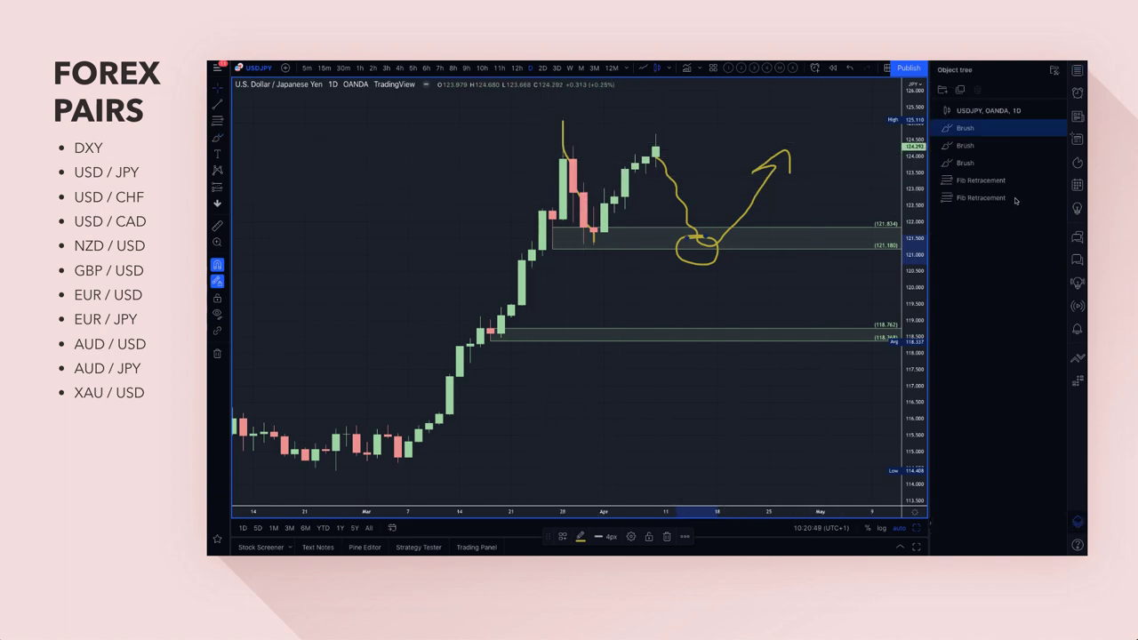
{"action": "left_click", "coordinate": [1058, 129]}
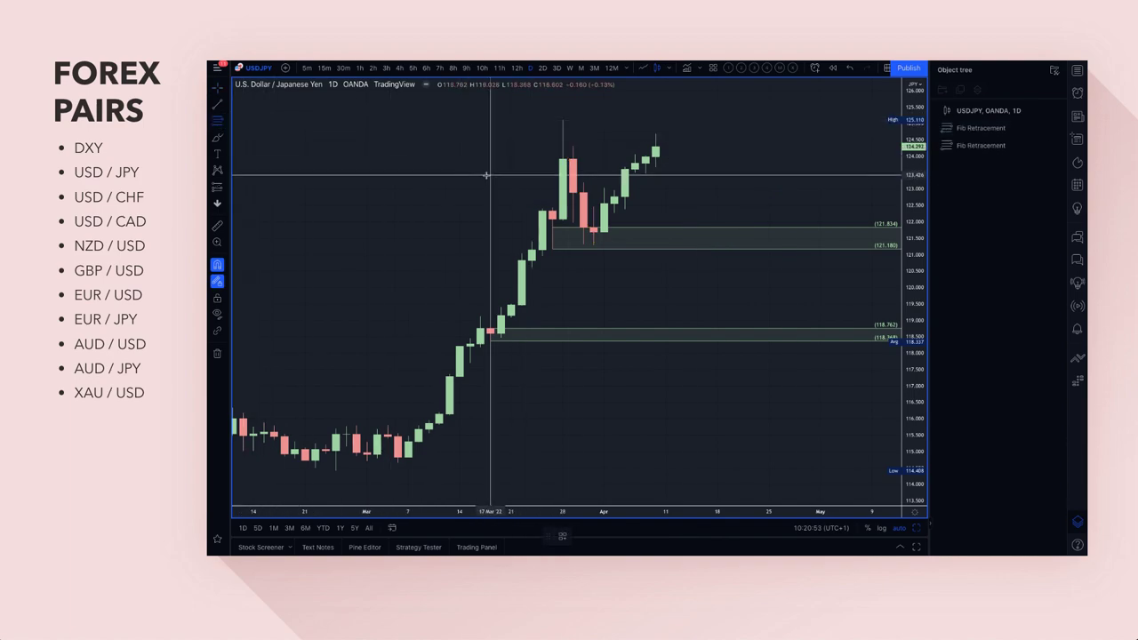
Mark a zone from 122.086 to 125.110 on the 28 March candle with a Fib Retracement and apply the 1. SUPPLY template.
{"action": "left_click", "coordinate": [562, 219]}
{"action": "left_click", "coordinate": [561, 123]}
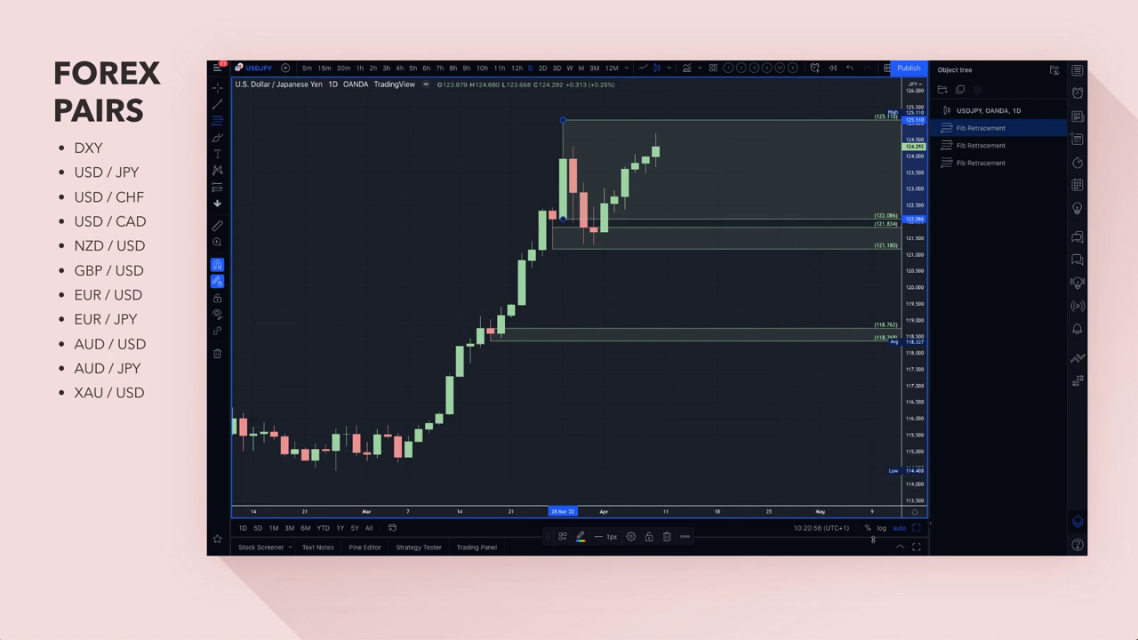
{"action": "left_click", "coordinate": [560, 538]}
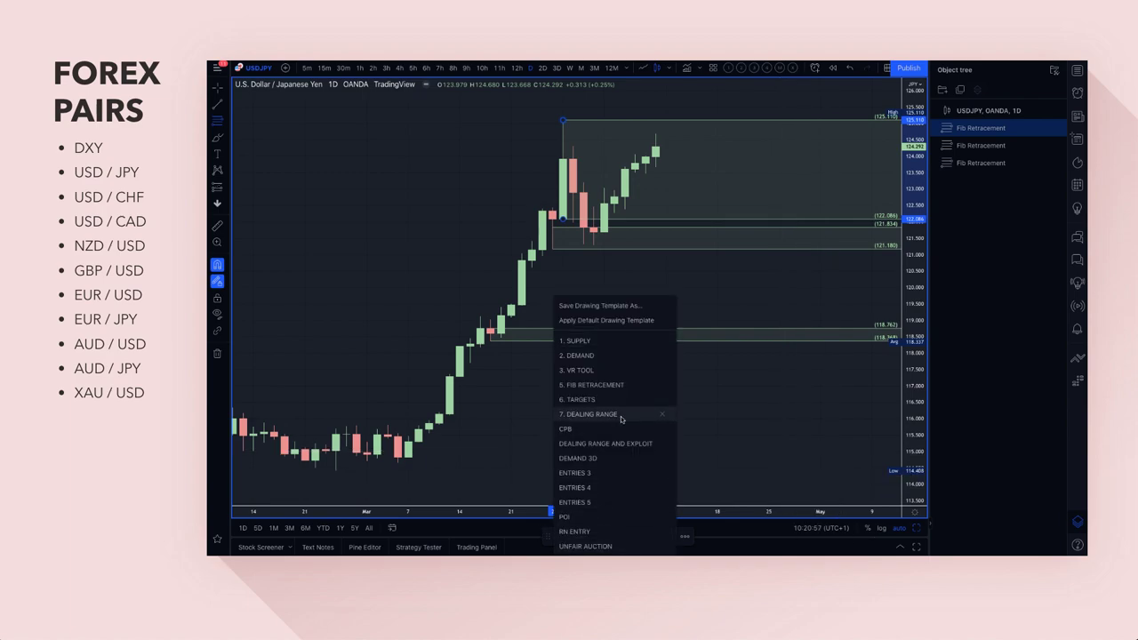
{"action": "left_click", "coordinate": [608, 342]}
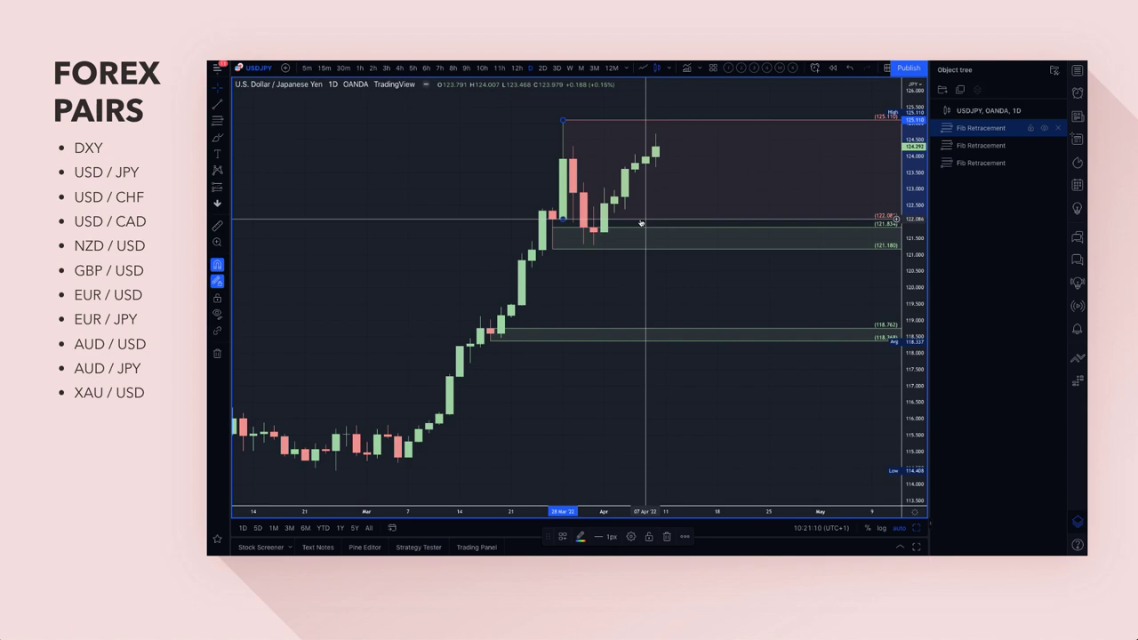
Measure the USDJPY drop from the 28 March high to the 31 March low.
{"action": "left_click", "coordinate": [227, 138]}
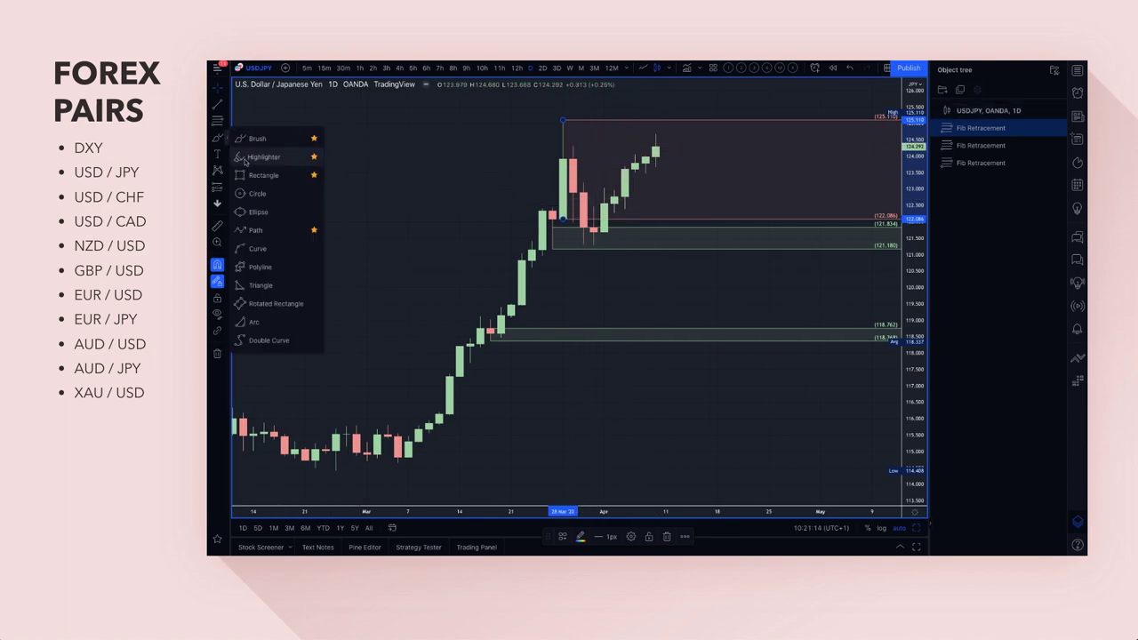
{"action": "left_click", "coordinate": [215, 229]}
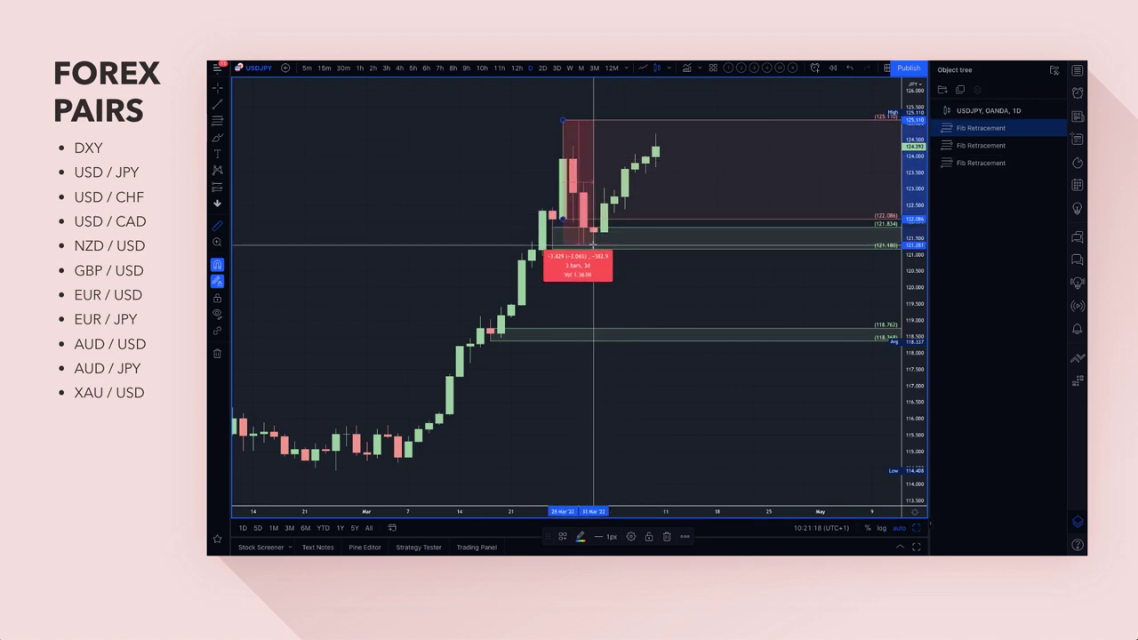
{"action": "left_click", "coordinate": [630, 205]}
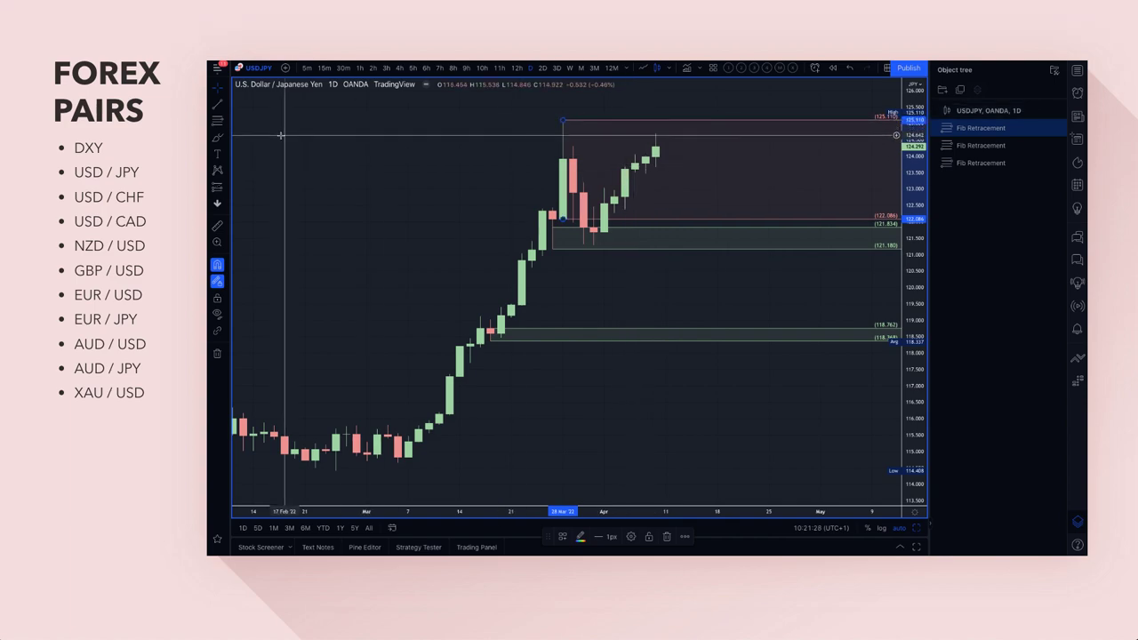
Brush a circle near the supply zone's upper edge and an arrow down to the demand zone, and remove both drawings.
{"action": "left_click", "coordinate": [216, 139]}
{"action": "mouse_move", "coordinate": [657, 120]}
{"action": "left_mouse_down"}
{"action": "mouse_move", "coordinate": [676, 129]}
{"action": "mouse_move", "coordinate": [705, 224]}
{"action": "mouse_move", "coordinate": [728, 203]}
{"action": "left_mouse_up"}
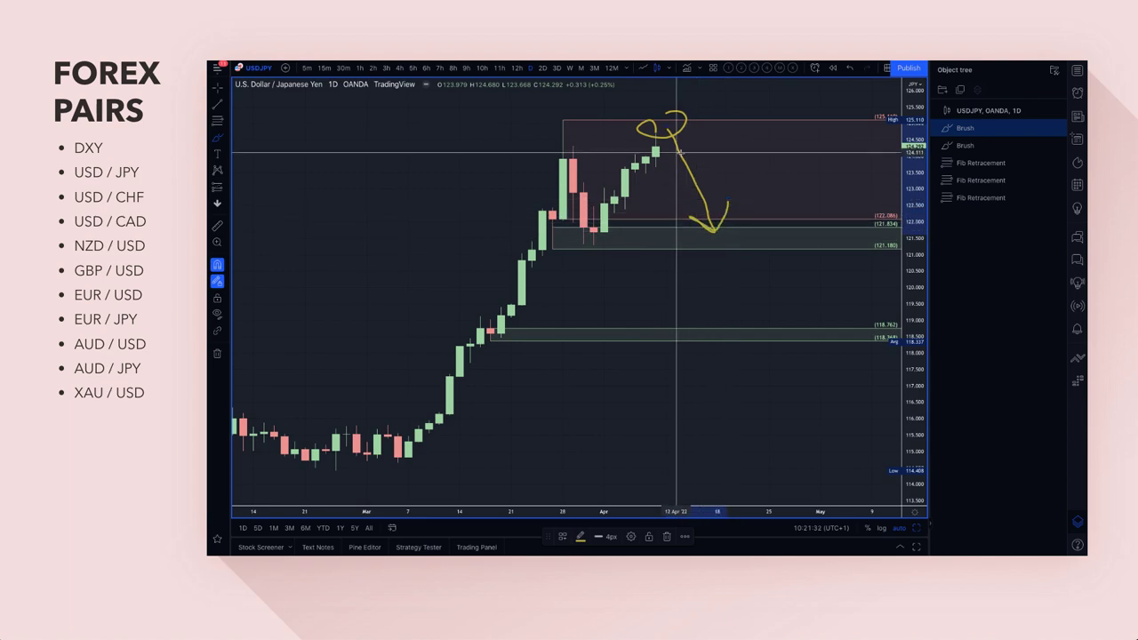
{"action": "key", "text": "ctrl+z"}
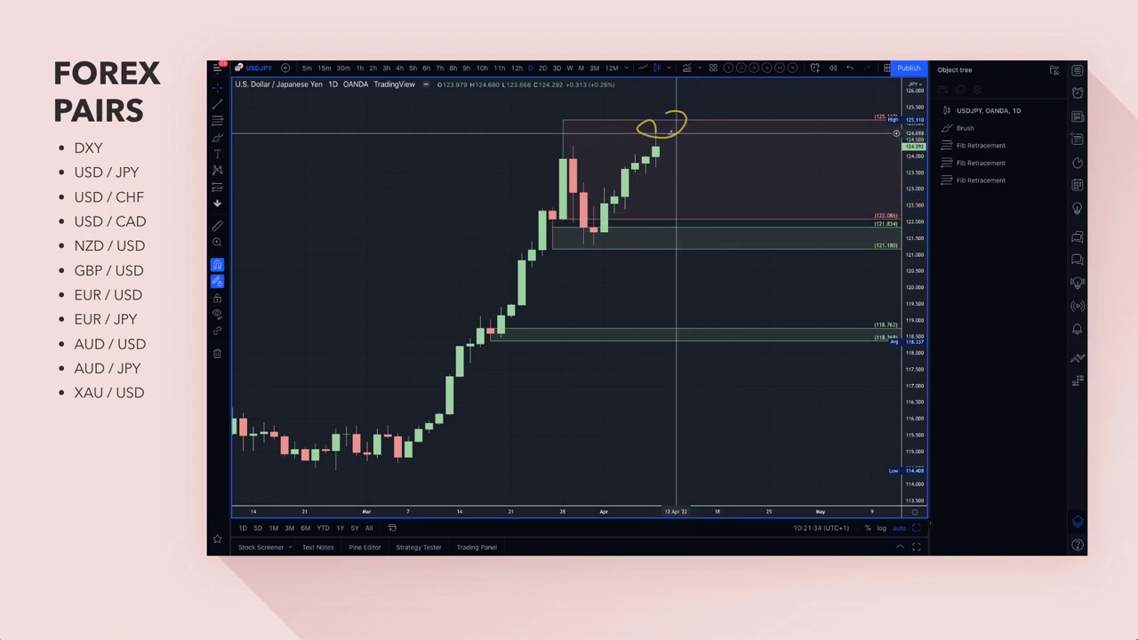
{"action": "left_click", "coordinate": [669, 140]}
{"action": "key", "text": "Delete"}
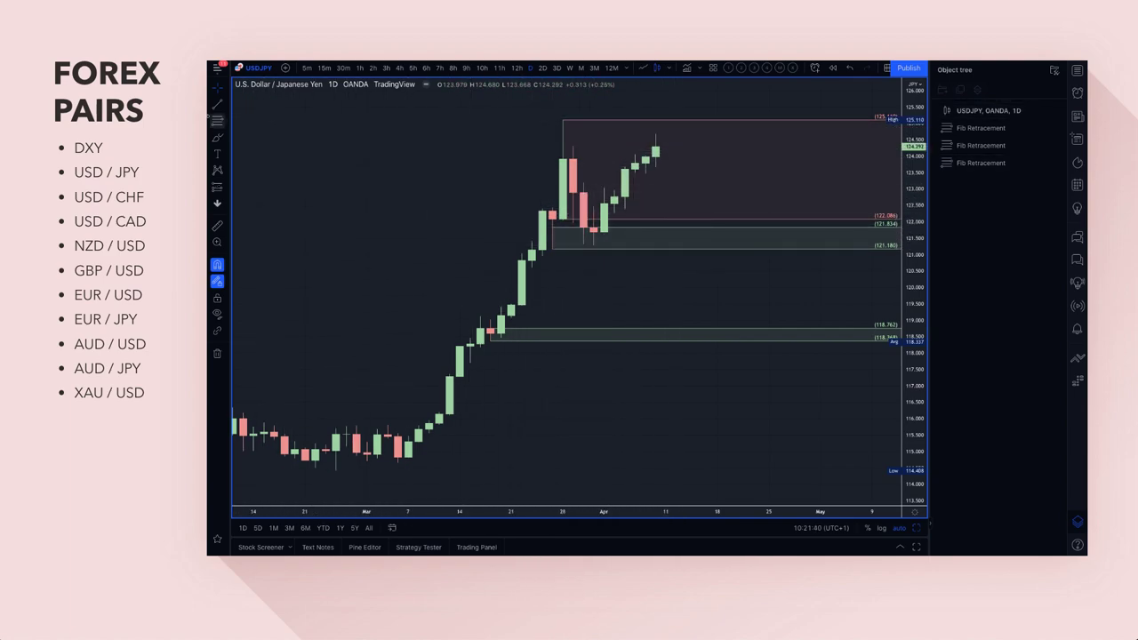
Brush a path from USDJPY's last candle to the 121.180–121.834 demand zone and back up, plus a circle with a rising arrow on the 118.762 zone.
{"action": "left_click", "coordinate": [216, 139]}
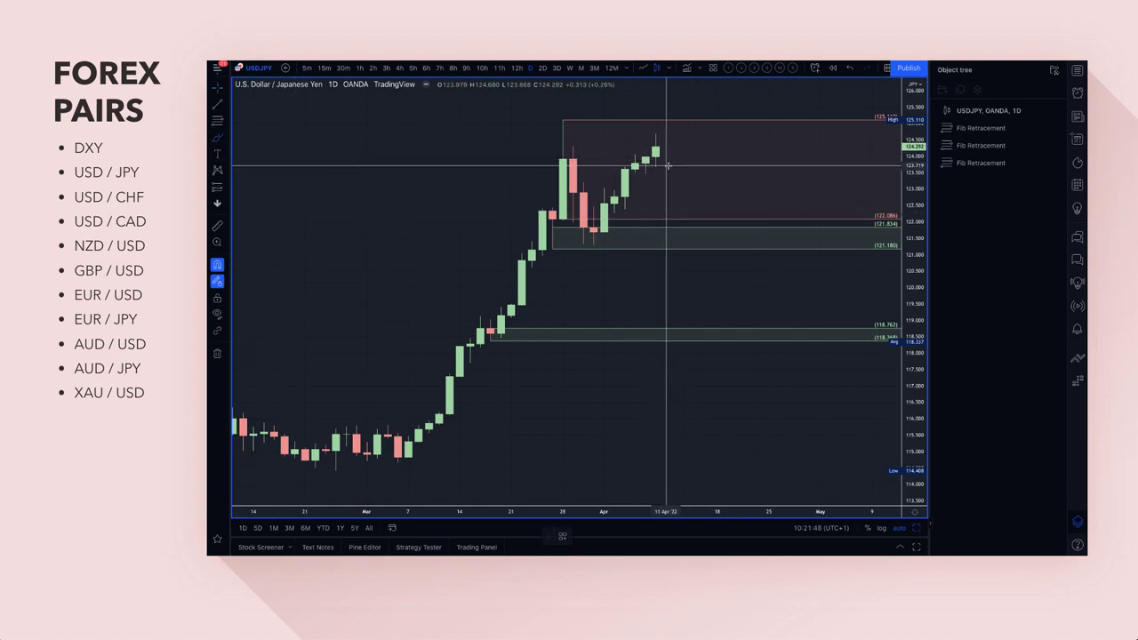
{"action": "mouse_move", "coordinate": [655, 154]}
{"action": "left_mouse_down"}
{"action": "mouse_move", "coordinate": [720, 249]}
{"action": "mouse_move", "coordinate": [762, 190]}
{"action": "mouse_move", "coordinate": [769, 209]}
{"action": "left_mouse_up"}
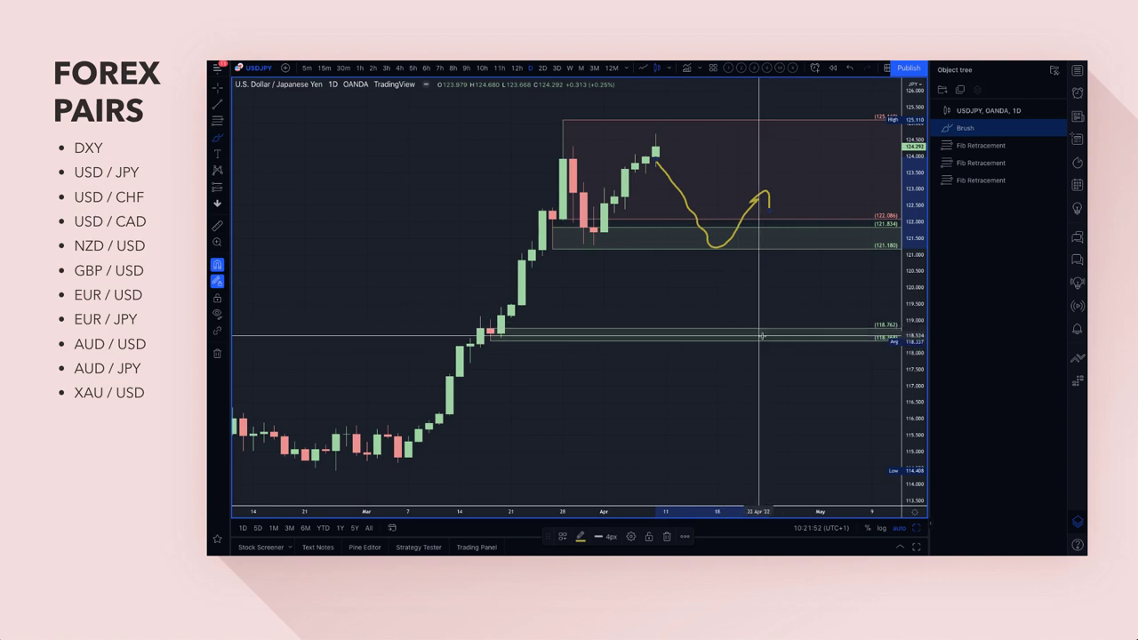
{"action": "mouse_move", "coordinate": [760, 323]}
{"action": "left_mouse_down"}
{"action": "mouse_move", "coordinate": [738, 329]}
{"action": "mouse_move", "coordinate": [757, 356]}
{"action": "mouse_move", "coordinate": [809, 287]}
{"action": "mouse_move", "coordinate": [829, 300]}
{"action": "left_mouse_up"}
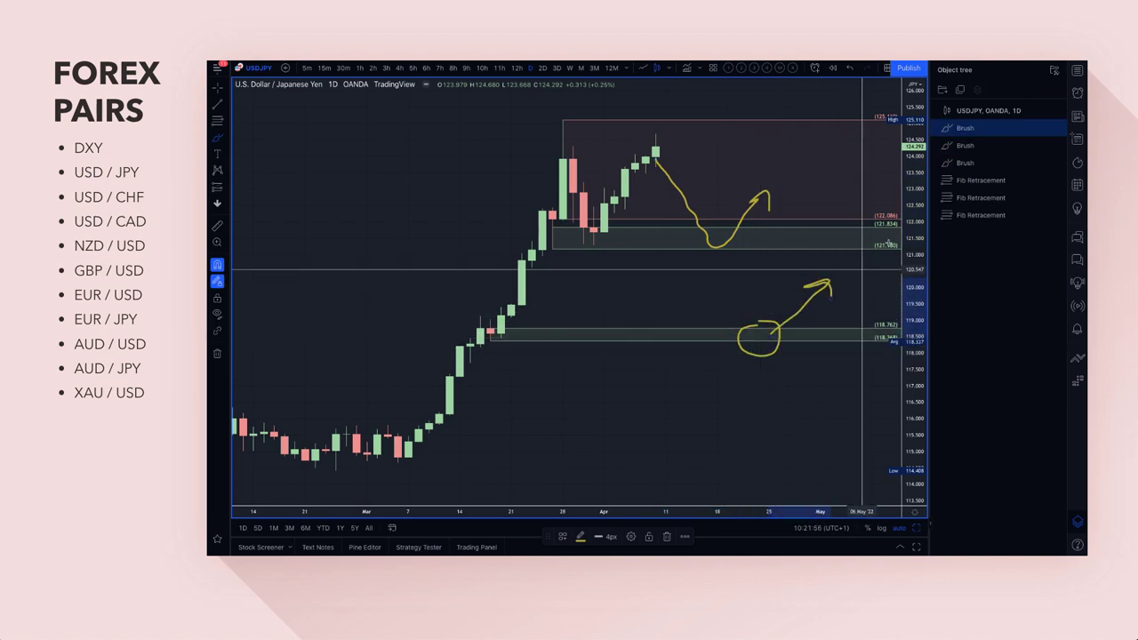
{"action": "left_click", "coordinate": [720, 288]}
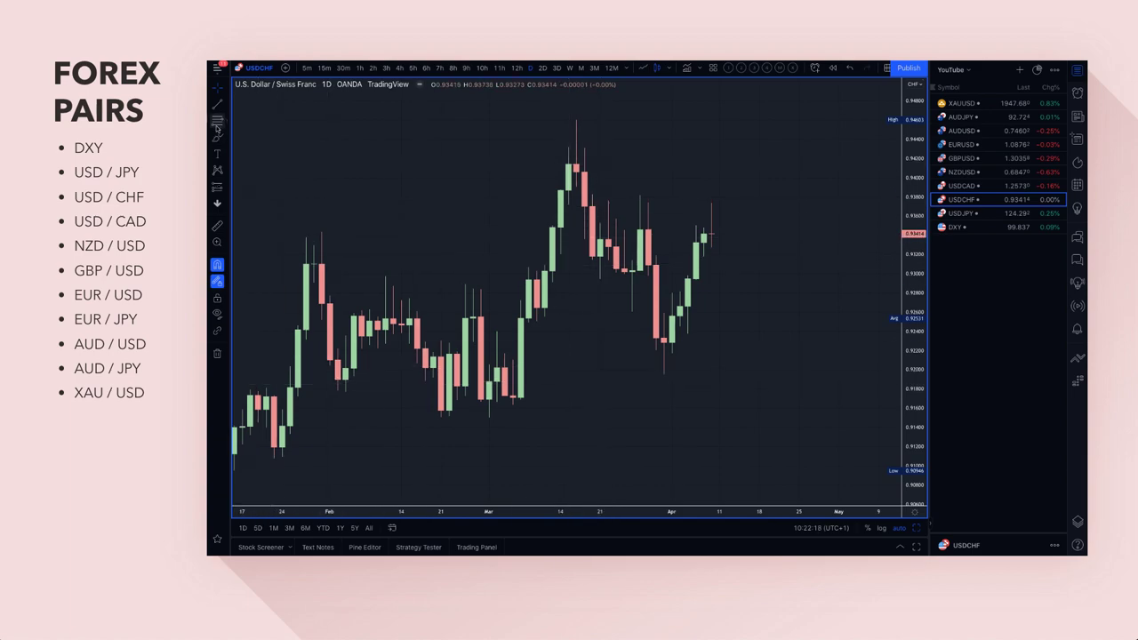
Mark a USDCHF zone from 0.91732 to 0.91502 at the early March lows with a Fib Retracement and apply the 2. DEMAND template.
{"action": "left_click", "coordinate": [217, 120]}
{"action": "left_click", "coordinate": [512, 394]}
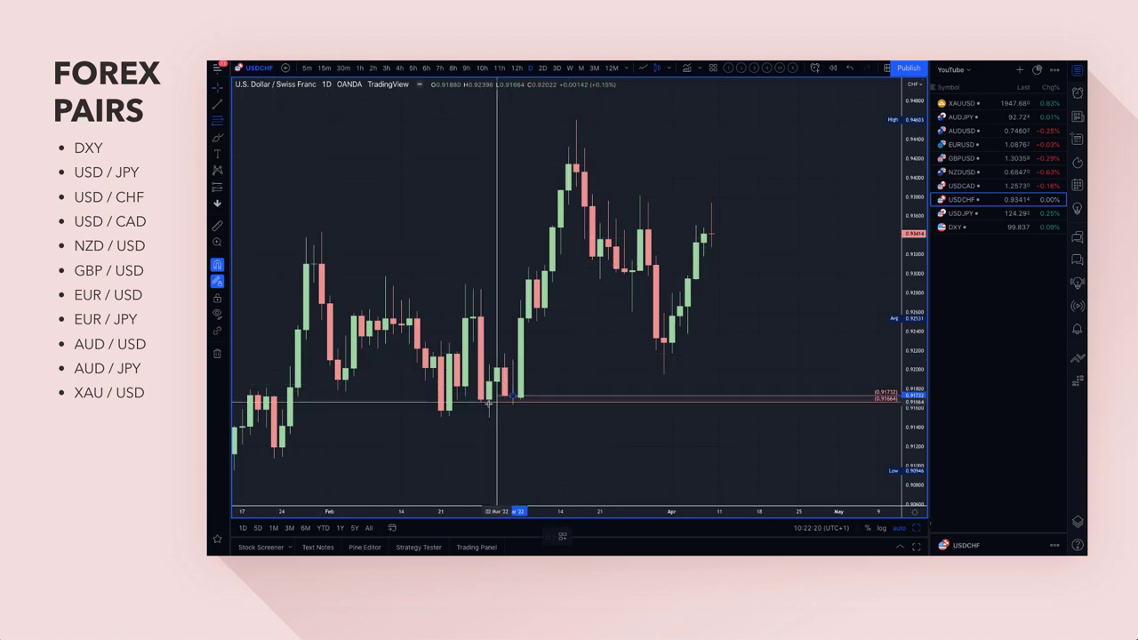
{"action": "left_click", "coordinate": [489, 418]}
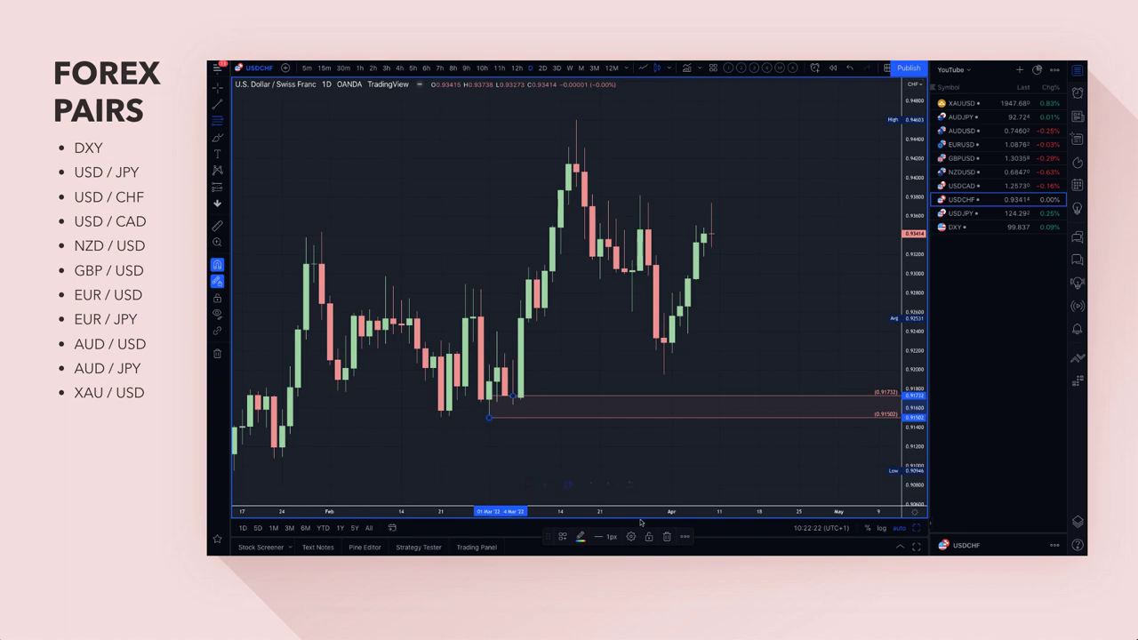
{"action": "left_click", "coordinate": [562, 537]}
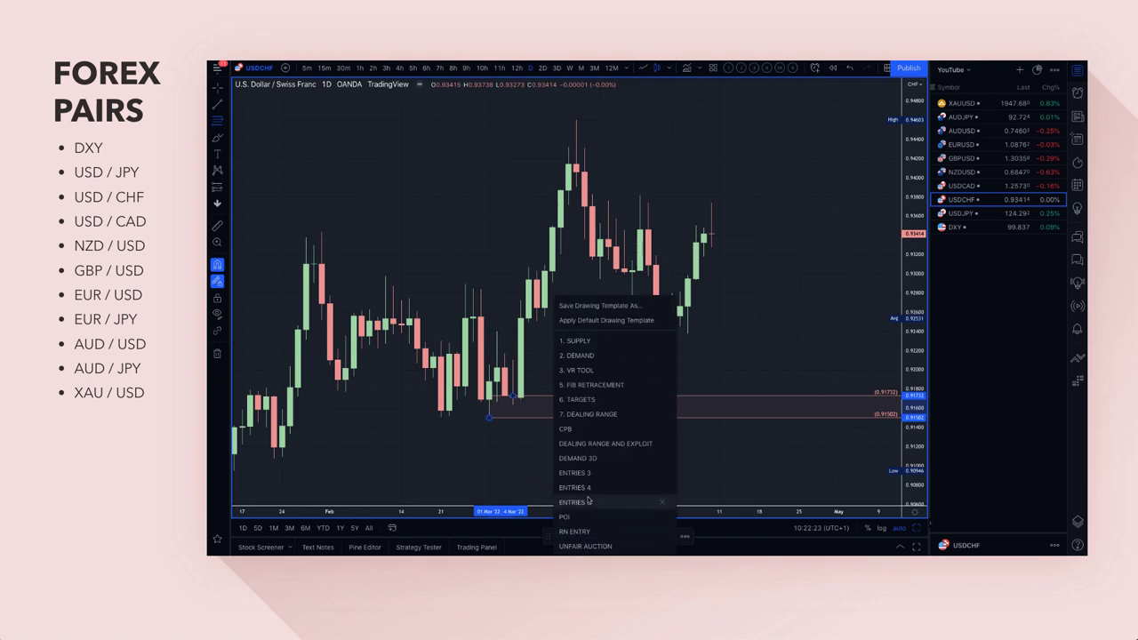
{"action": "left_click", "coordinate": [603, 358]}
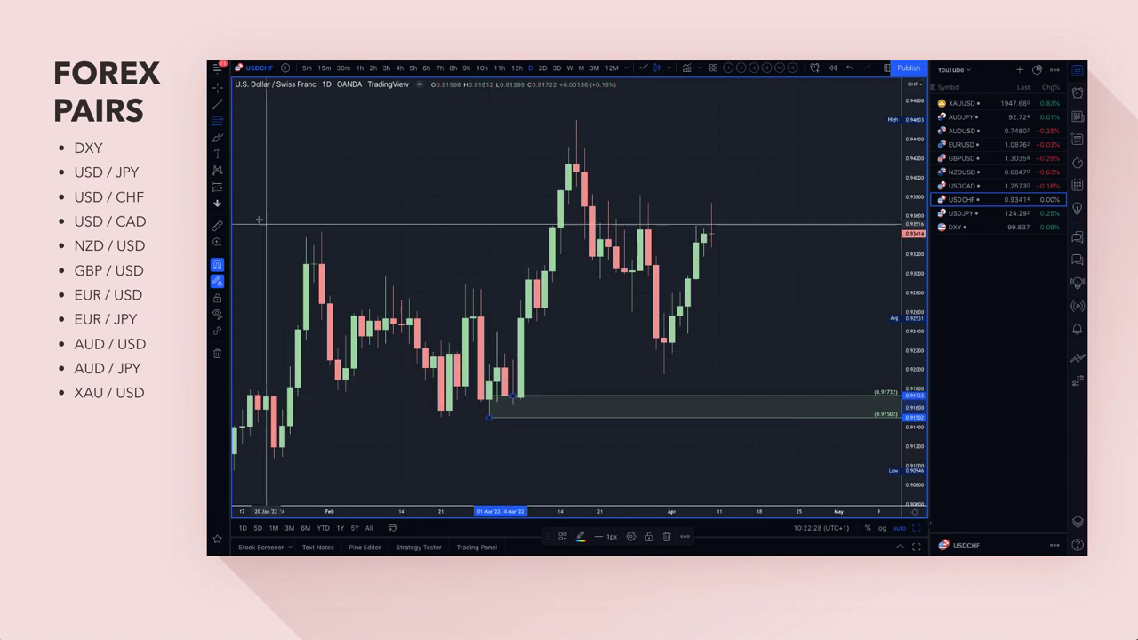
{"action": "left_click", "coordinate": [277, 170]}
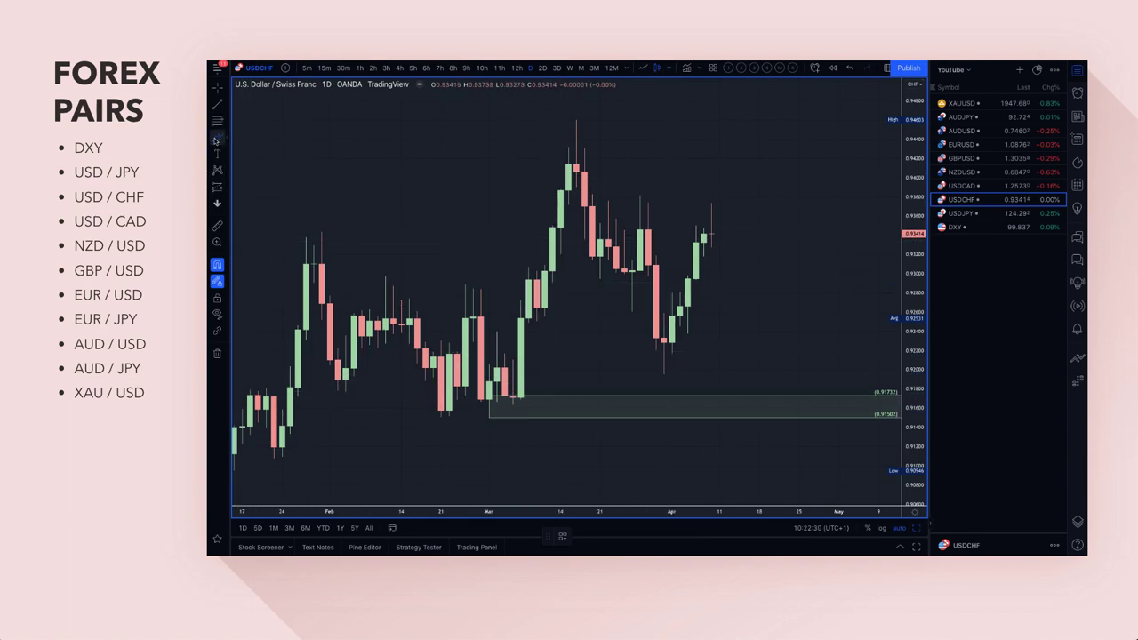
Mark Fib Retracement demand zones at 0.92332–0.91950 and 0.92660–0.92377, and brush a path from the last candle into the higher one and back up.
{"action": "left_click", "coordinate": [218, 121]}
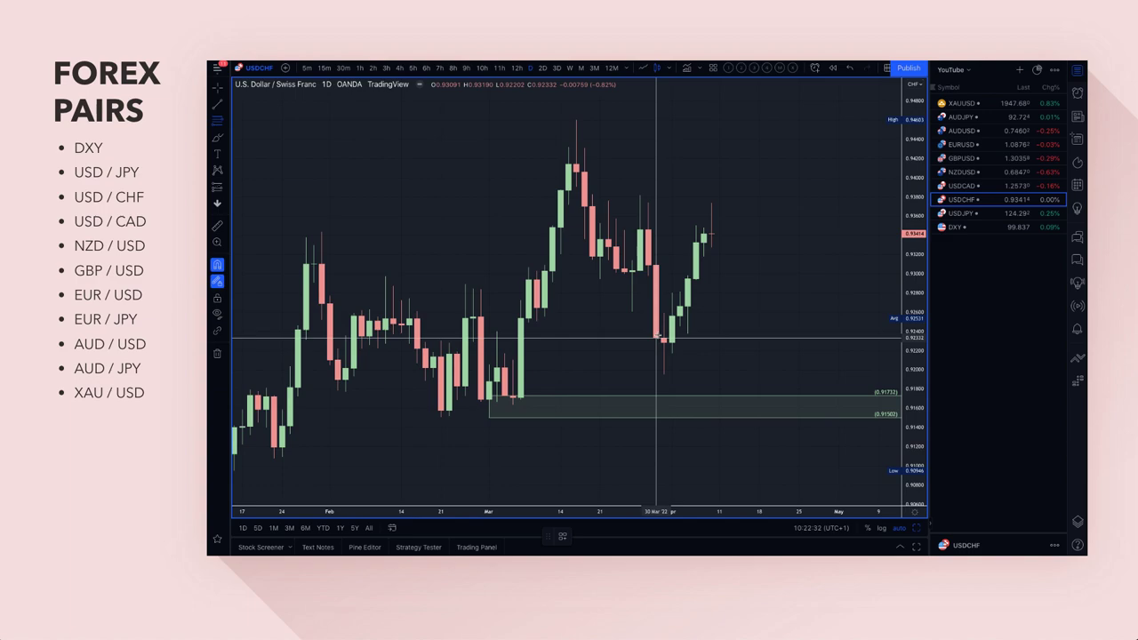
{"action": "left_click_drag", "start_coordinate": [663, 339], "coordinate": [663, 373]}
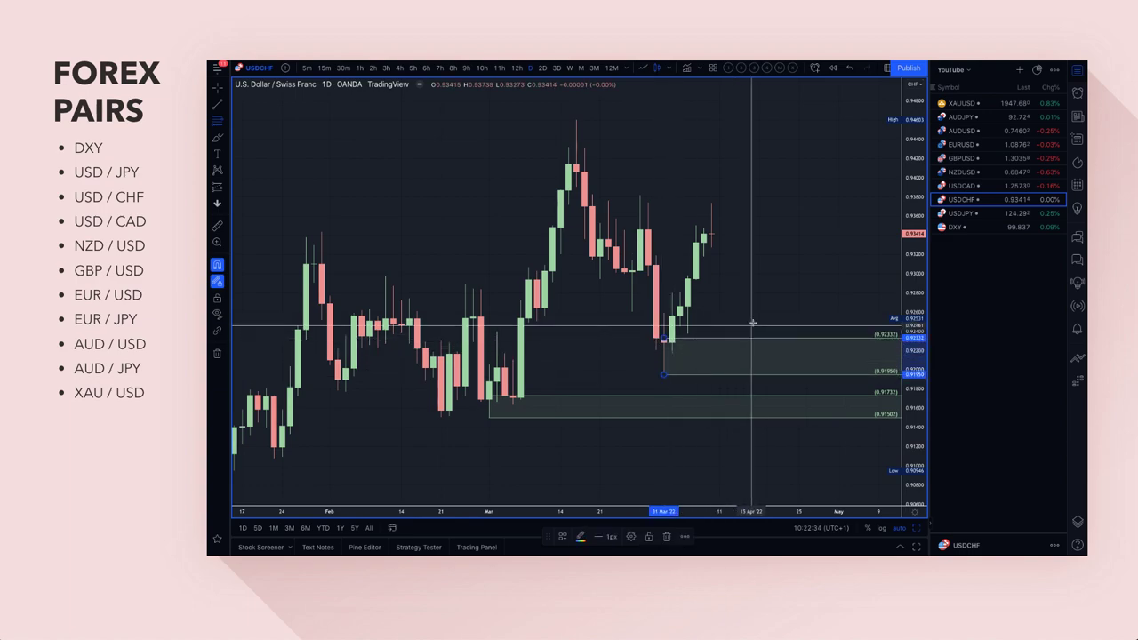
{"action": "left_click", "coordinate": [685, 310]}
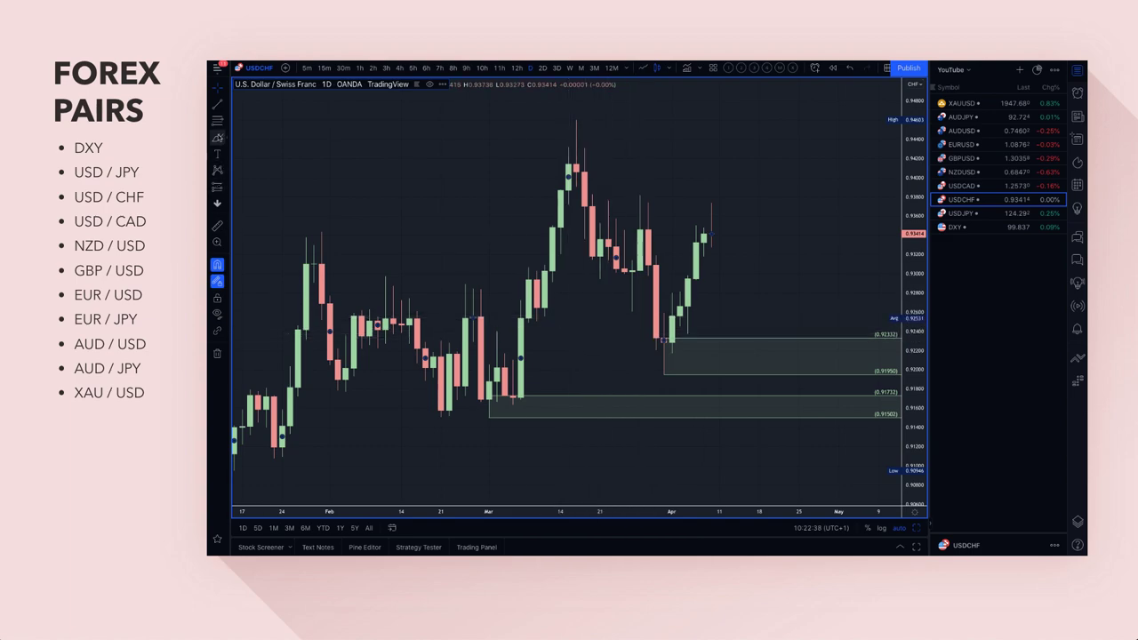
{"action": "left_click_drag", "start_coordinate": [686, 308], "coordinate": [689, 330]}
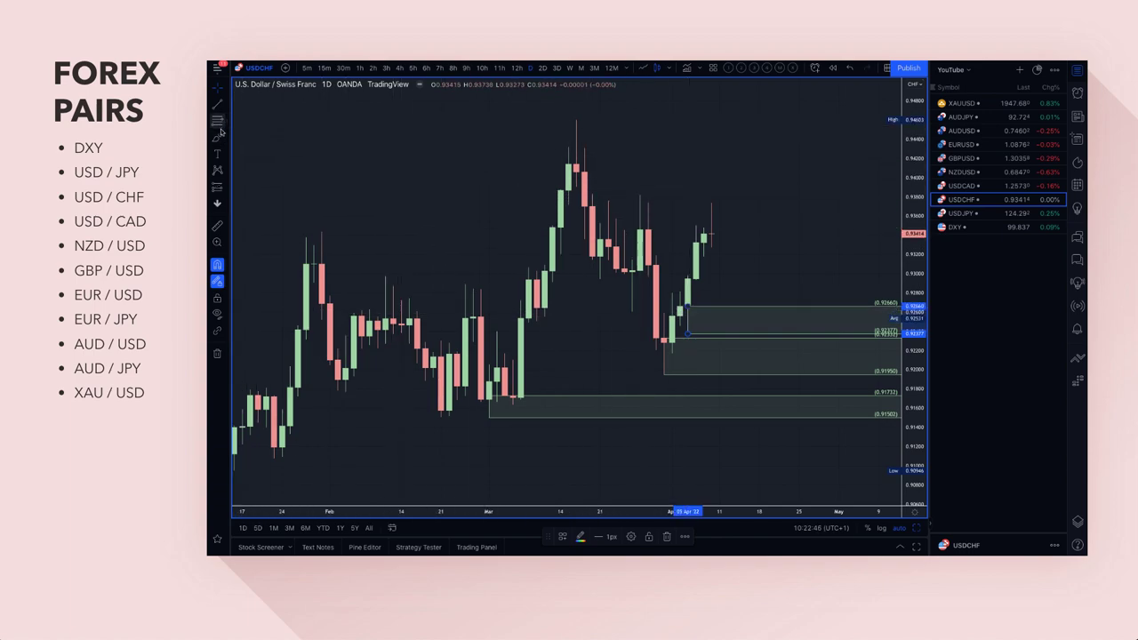
{"action": "mouse_move", "coordinate": [710, 234]}
{"action": "left_mouse_down"}
{"action": "mouse_move", "coordinate": [754, 325]}
{"action": "mouse_move", "coordinate": [826, 256]}
{"action": "mouse_move", "coordinate": [839, 263]}
{"action": "left_mouse_up"}
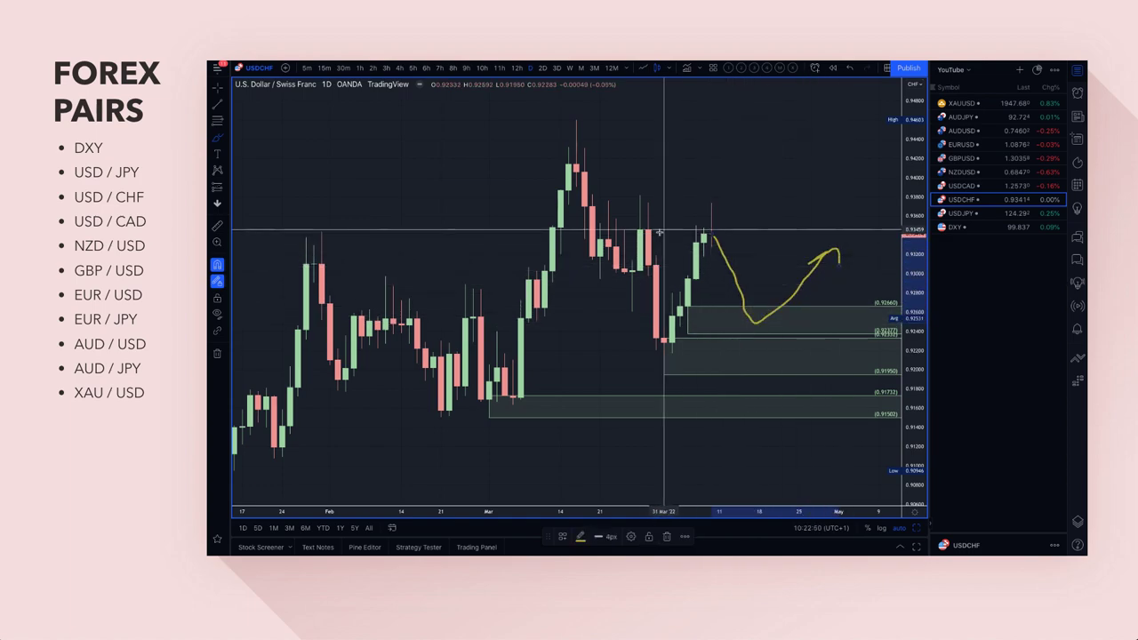
Mark a zone from 0.93036 to 0.93817 on the 28 March candle with a Fib Retracement and apply the 1. SUPPLY template.
{"action": "left_click", "coordinate": [216, 120]}
{"action": "left_click_drag", "start_coordinate": [640, 269], "coordinate": [645, 195]}
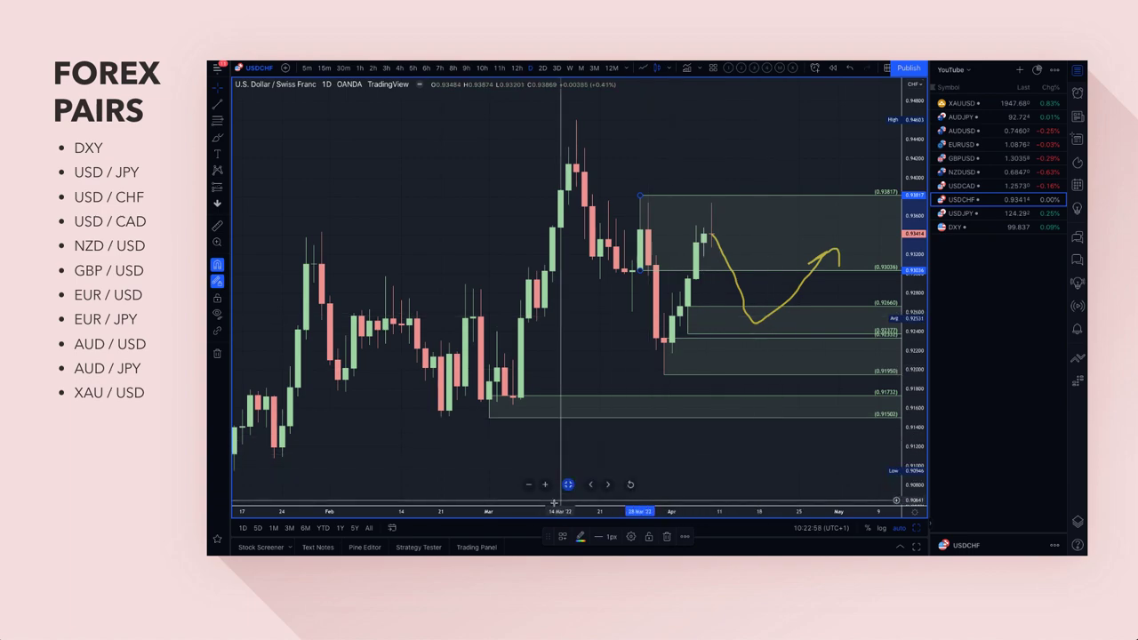
{"action": "left_click", "coordinate": [561, 537]}
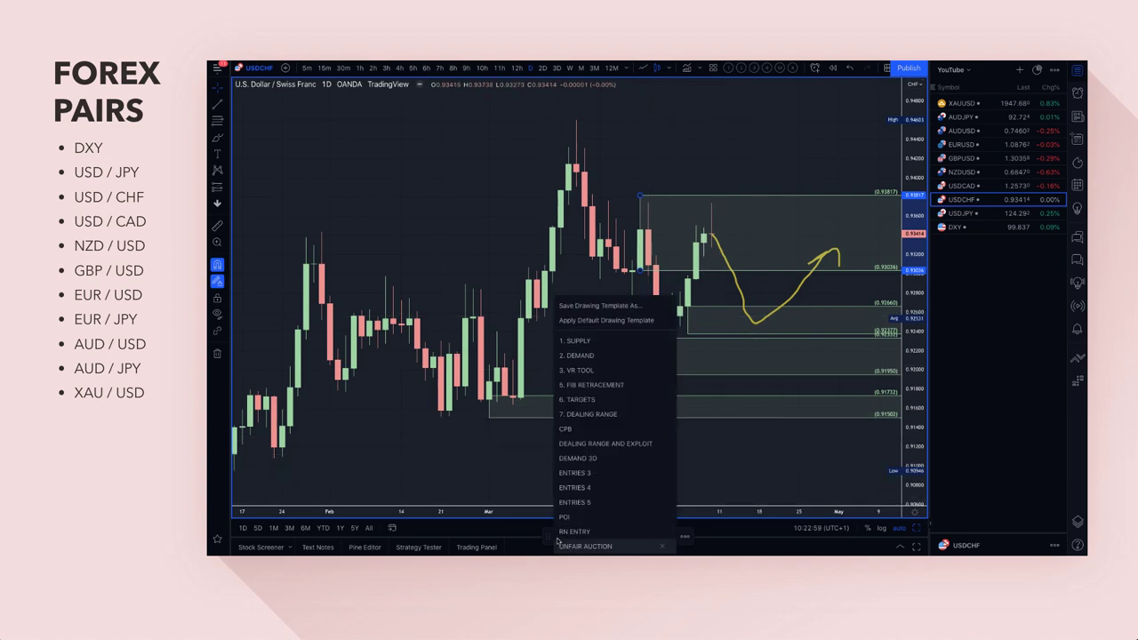
{"action": "left_click", "coordinate": [601, 344]}
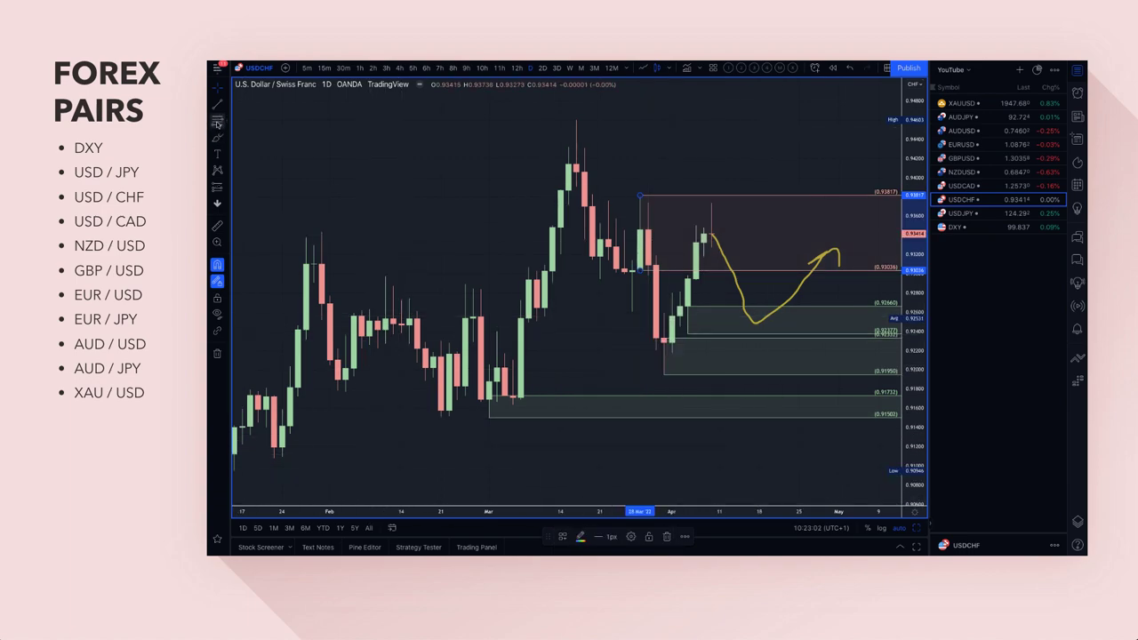
Mark a supply zone from 0.93869 up to the 16 March high at 0.94603 with a Fib Retracement.
{"action": "left_click", "coordinate": [217, 122]}
{"action": "left_click", "coordinate": [568, 189]}
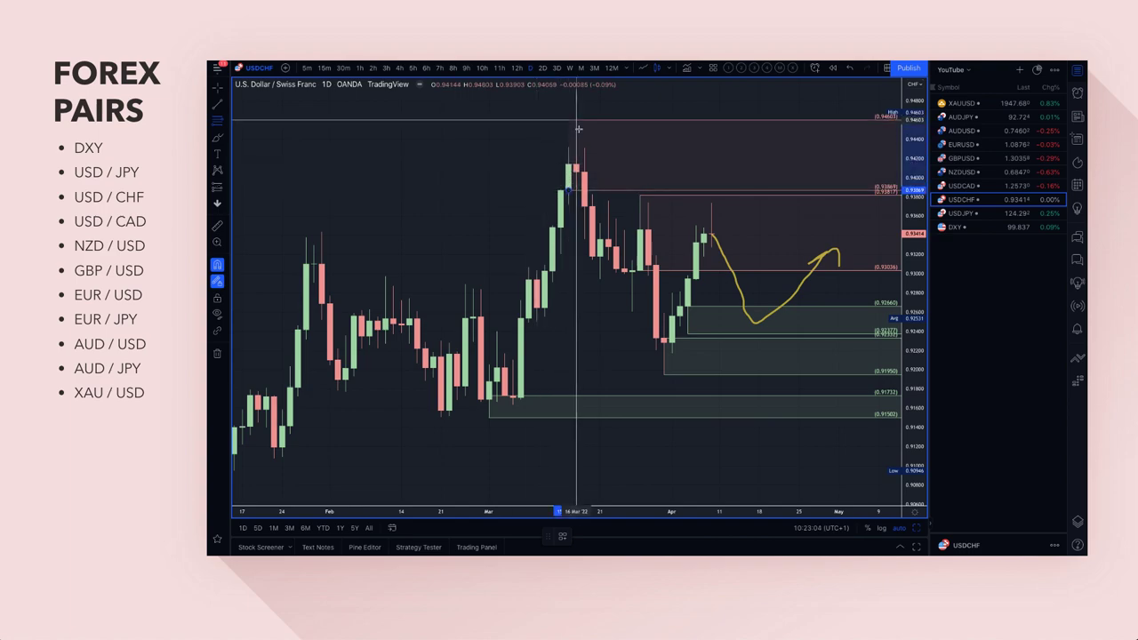
{"action": "left_click", "coordinate": [578, 122]}
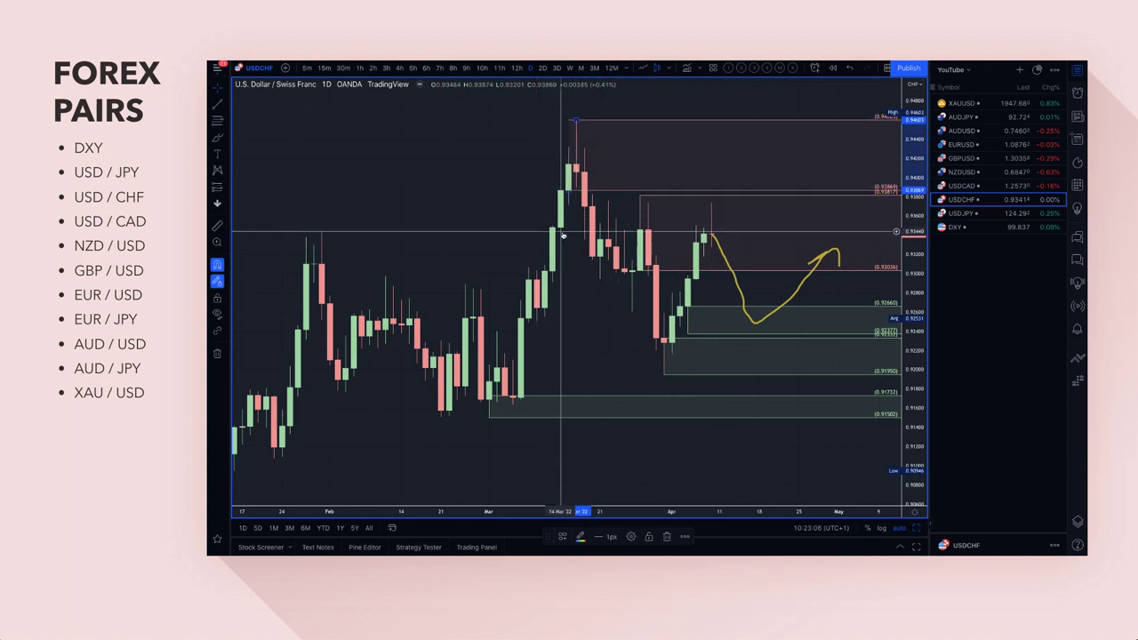
Draw a thin rectangle between 0.93684 and 0.93759 from the 30 September 2021 high to early June 2022.
{"action": "scroll", "coordinate": [496, 236], "scroll_direction": "down", "scroll_amount": 3}
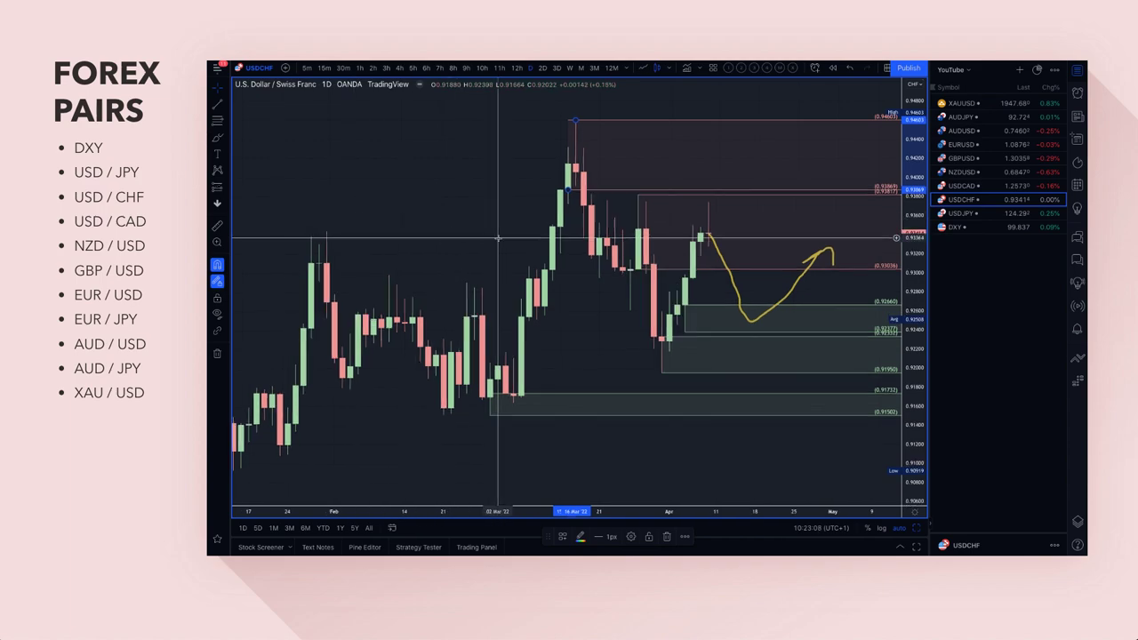
{"action": "scroll", "coordinate": [498, 238], "scroll_direction": "down", "scroll_amount": 3}
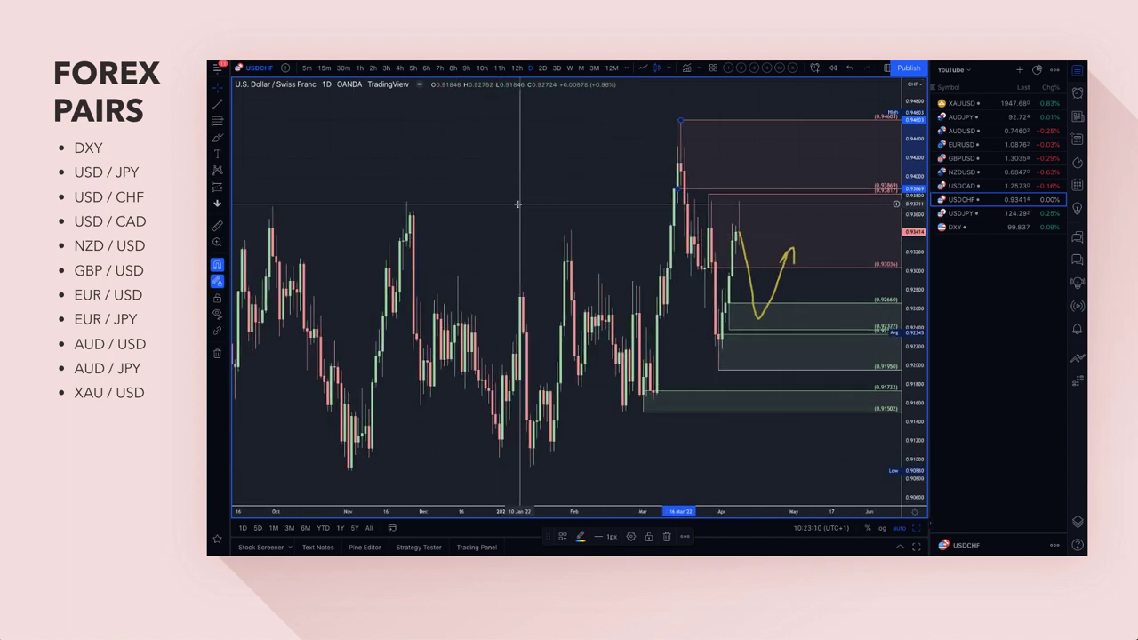
{"action": "left_click", "coordinate": [224, 140]}
{"action": "left_click", "coordinate": [249, 174]}
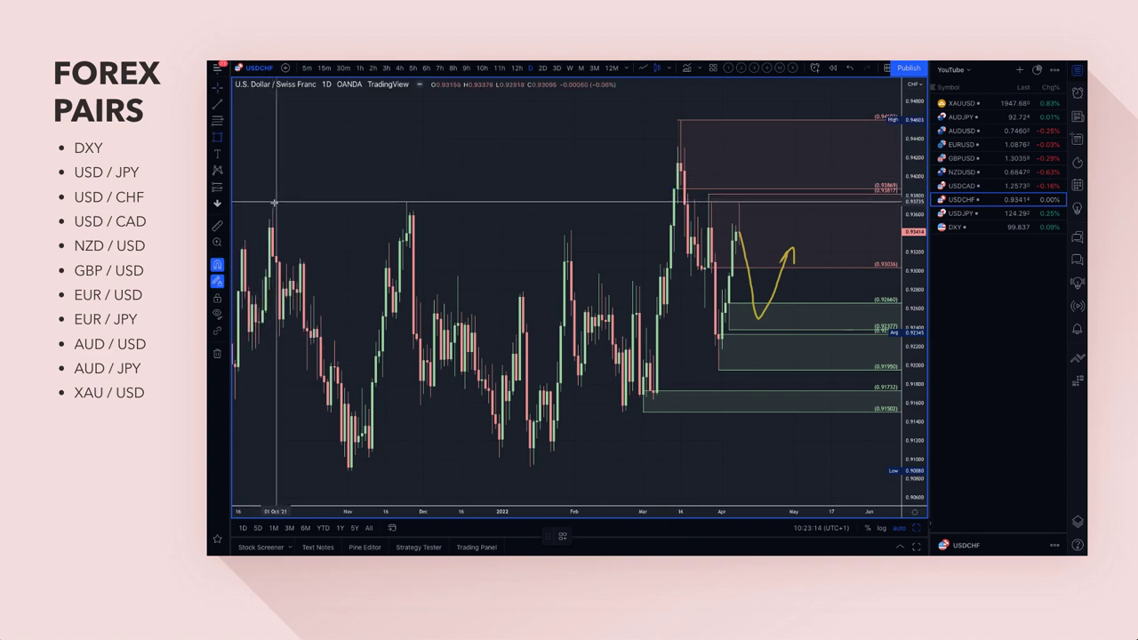
{"action": "left_click_drag", "start_coordinate": [272, 207], "coordinate": [870, 203]}
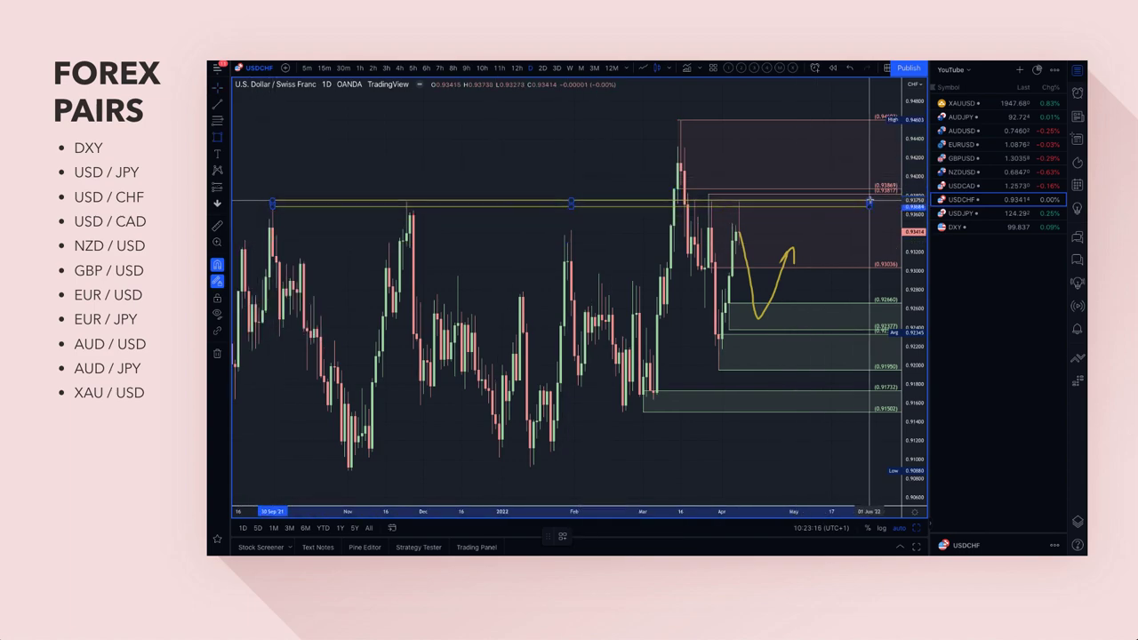
{"action": "left_click", "coordinate": [869, 202]}
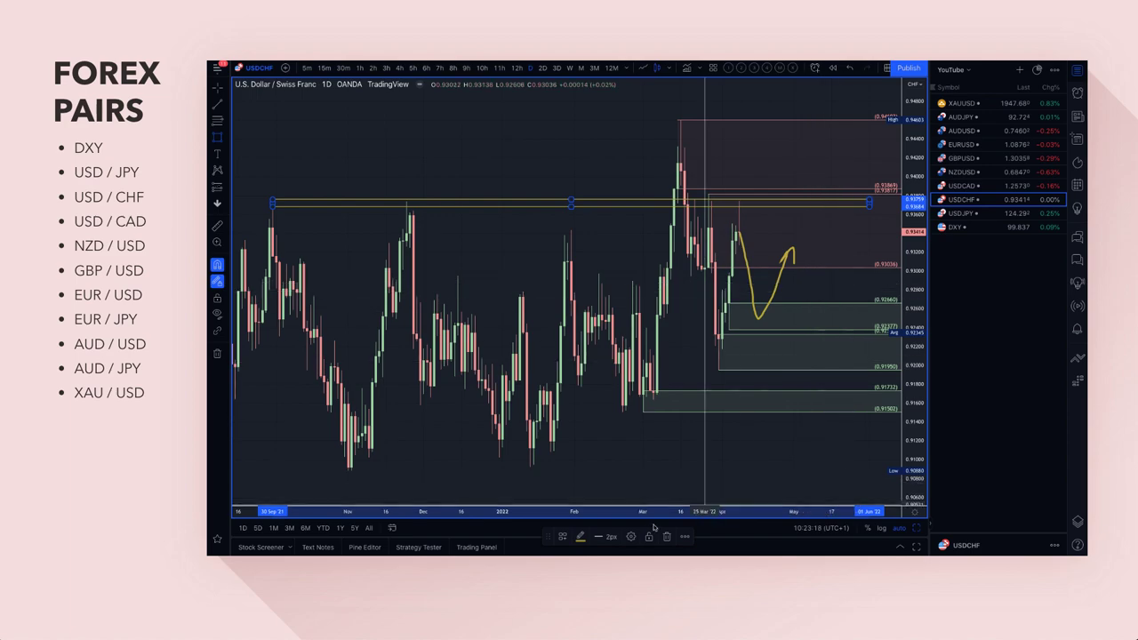
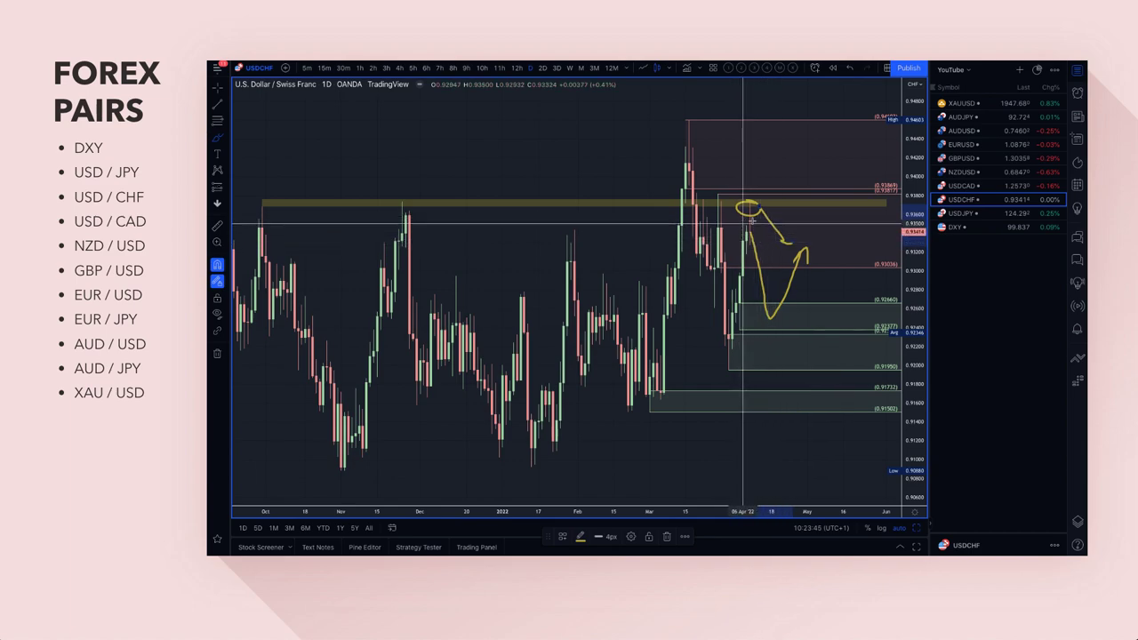
Switch the USDCHF chart to the 4h timeframe.
{"action": "left_click", "coordinate": [400, 68]}
{"action": "scroll", "coordinate": [582, 257], "scroll_direction": "down", "scroll_amount": 3}
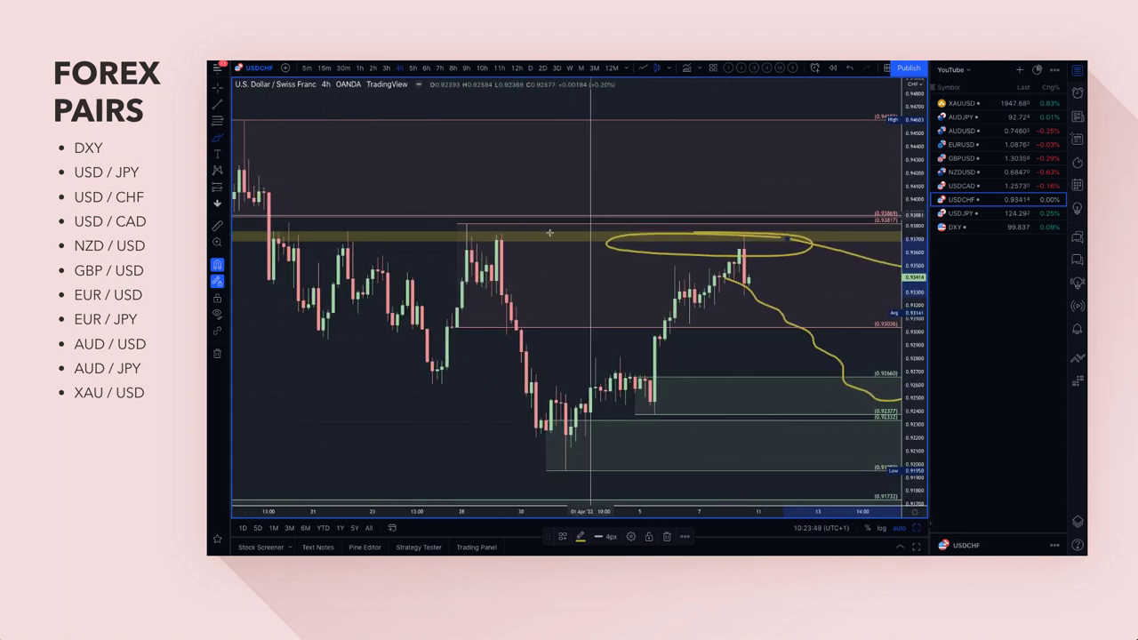
{"action": "scroll", "coordinate": [587, 254], "scroll_direction": "down", "scroll_amount": 3}
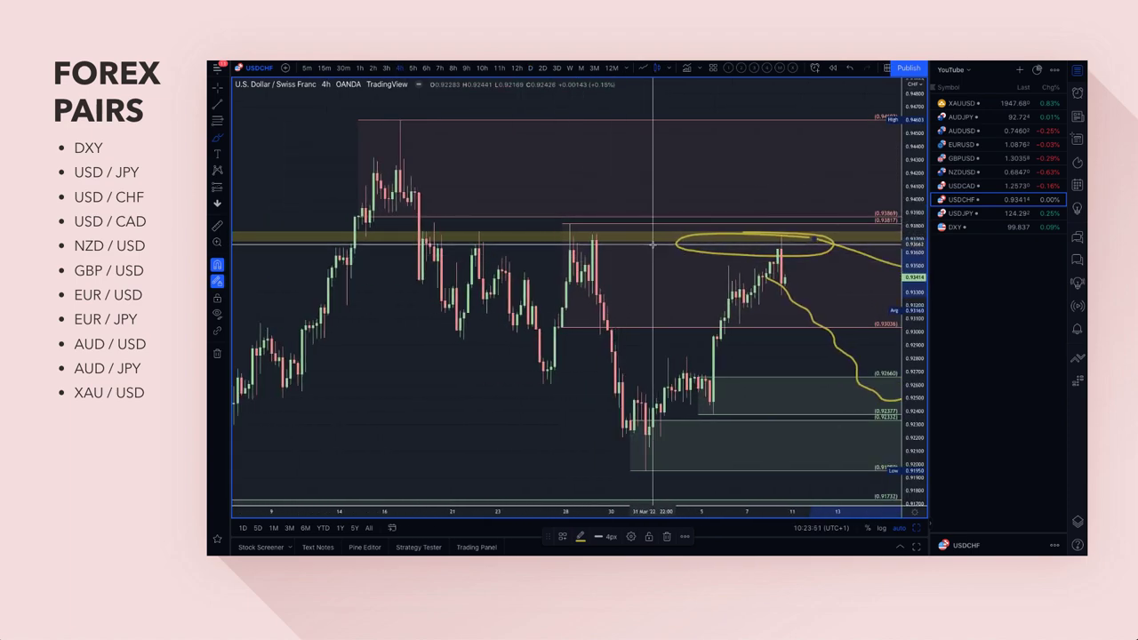
{"action": "scroll", "coordinate": [754, 257], "scroll_direction": "down", "scroll_amount": 3}
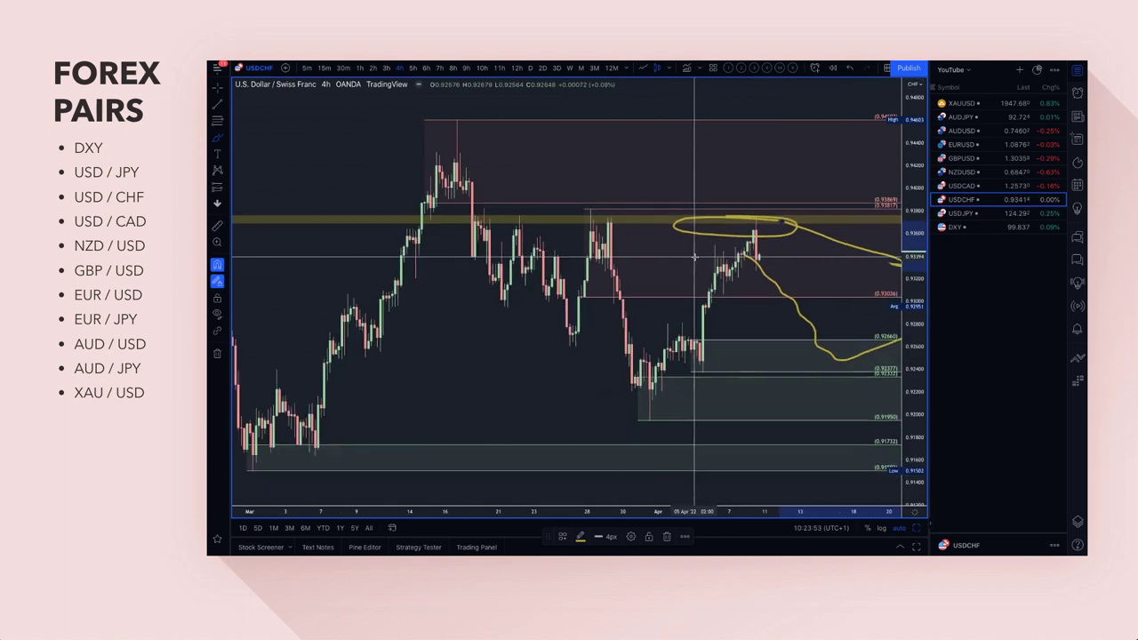
{"action": "scroll", "coordinate": [794, 268], "scroll_direction": "down", "scroll_amount": 3}
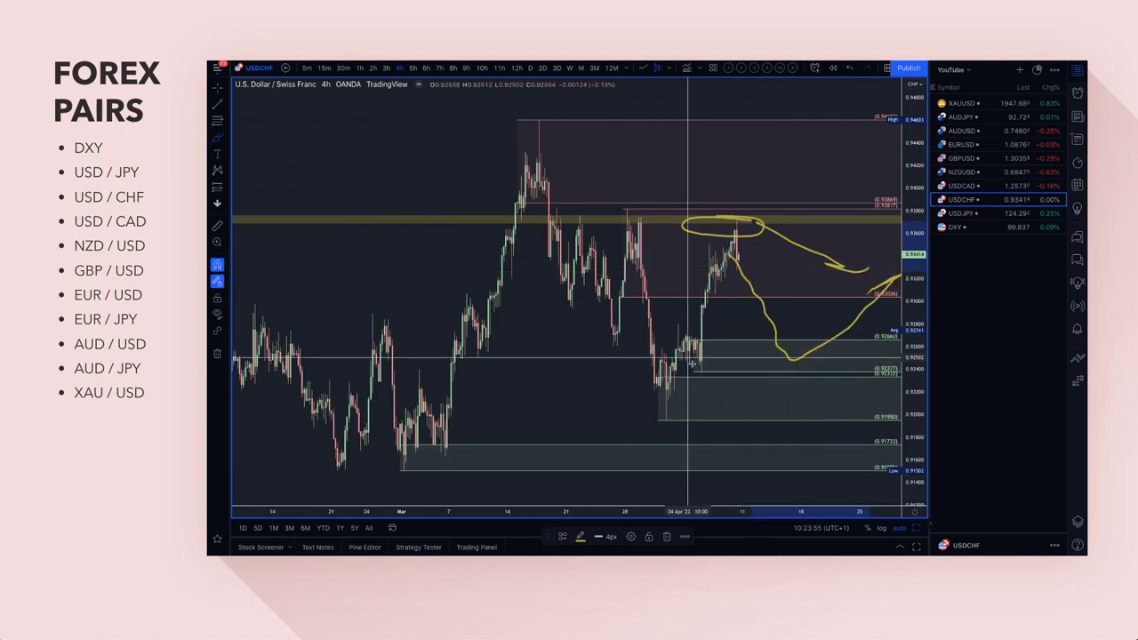
Draw a thin rectangle between 0.92537 and 0.92604 from 25 February to about 20 April on the 4h chart.
{"action": "left_click", "coordinate": [226, 139]}
{"action": "left_click", "coordinate": [262, 175]}
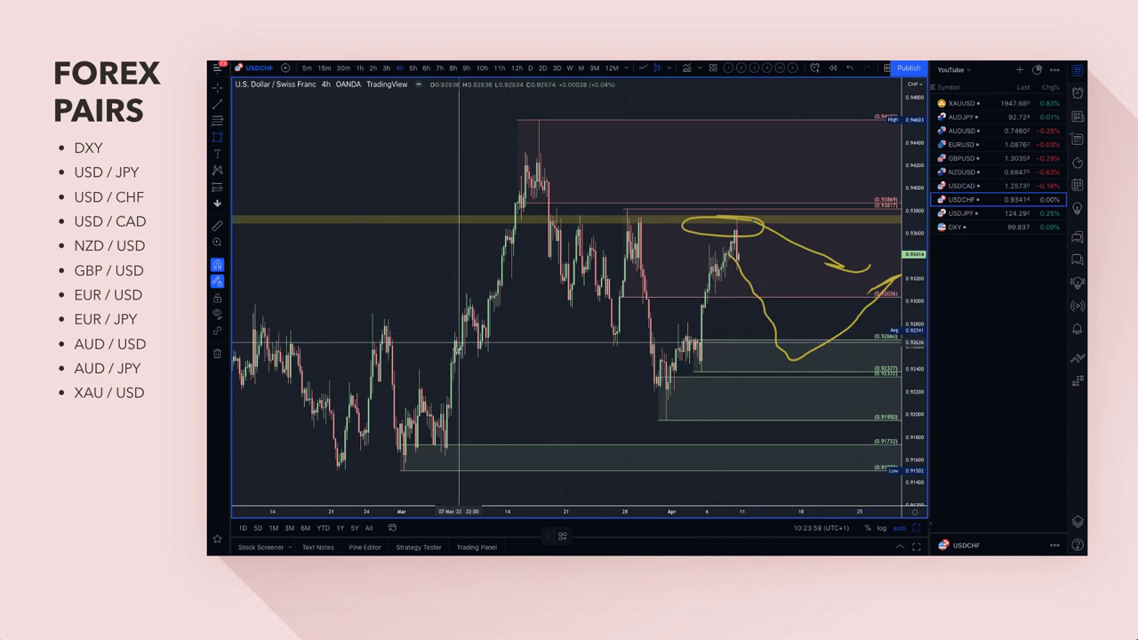
{"action": "left_click", "coordinate": [384, 345]}
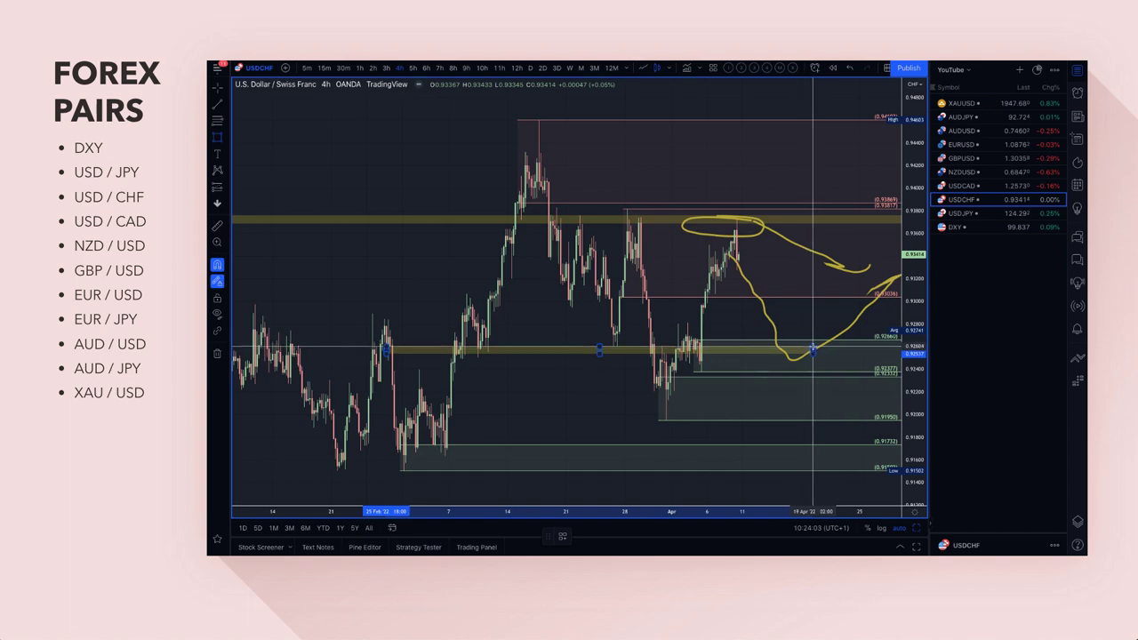
{"action": "left_click", "coordinate": [825, 349]}
{"action": "scroll", "coordinate": [774, 355], "scroll_direction": "up", "scroll_amount": 5}
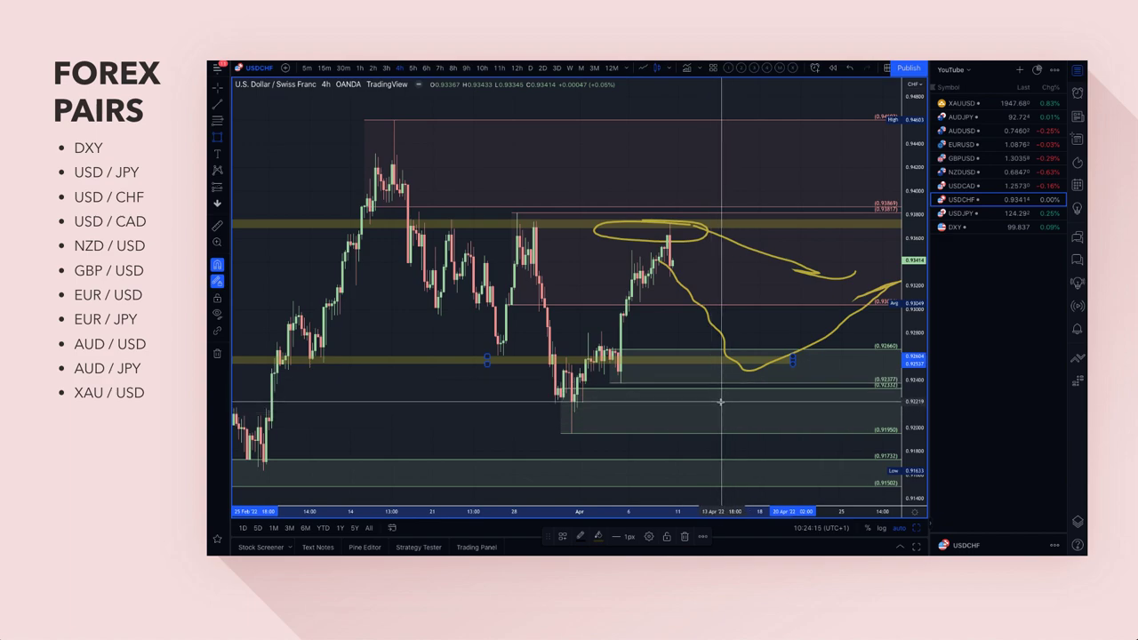
{"action": "left_click", "coordinate": [726, 402]}
{"action": "key", "text": "Escape"}
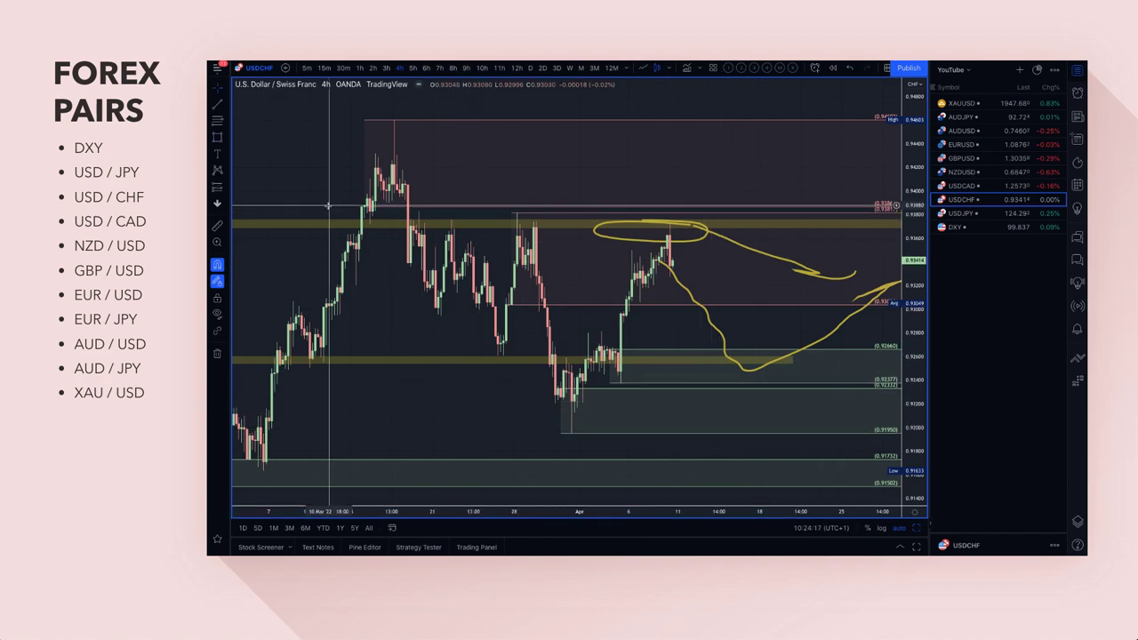
Brush a circle at the lower edge of the 0.91950–0.92332 demand zone with an arrow rising from it.
{"action": "left_click", "coordinate": [226, 135]}
{"action": "left_click", "coordinate": [258, 139]}
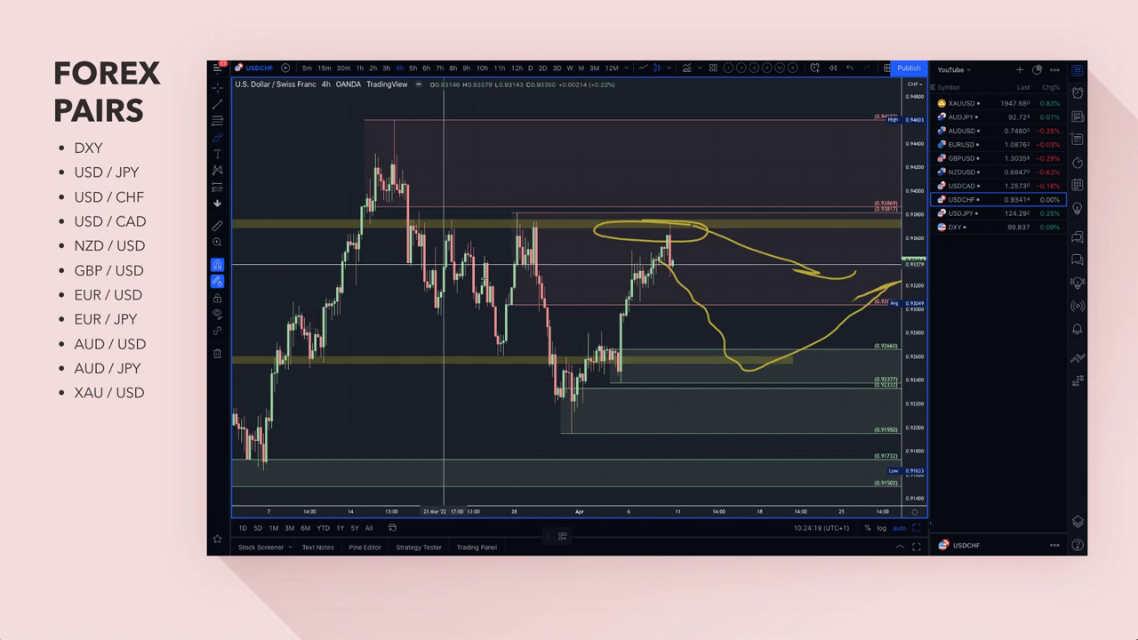
{"action": "mouse_move", "coordinate": [731, 407]}
{"action": "left_mouse_down"}
{"action": "mouse_move", "coordinate": [711, 420]}
{"action": "mouse_move", "coordinate": [743, 425]}
{"action": "mouse_move", "coordinate": [731, 408]}
{"action": "mouse_move", "coordinate": [786, 386]}
{"action": "left_mouse_up"}
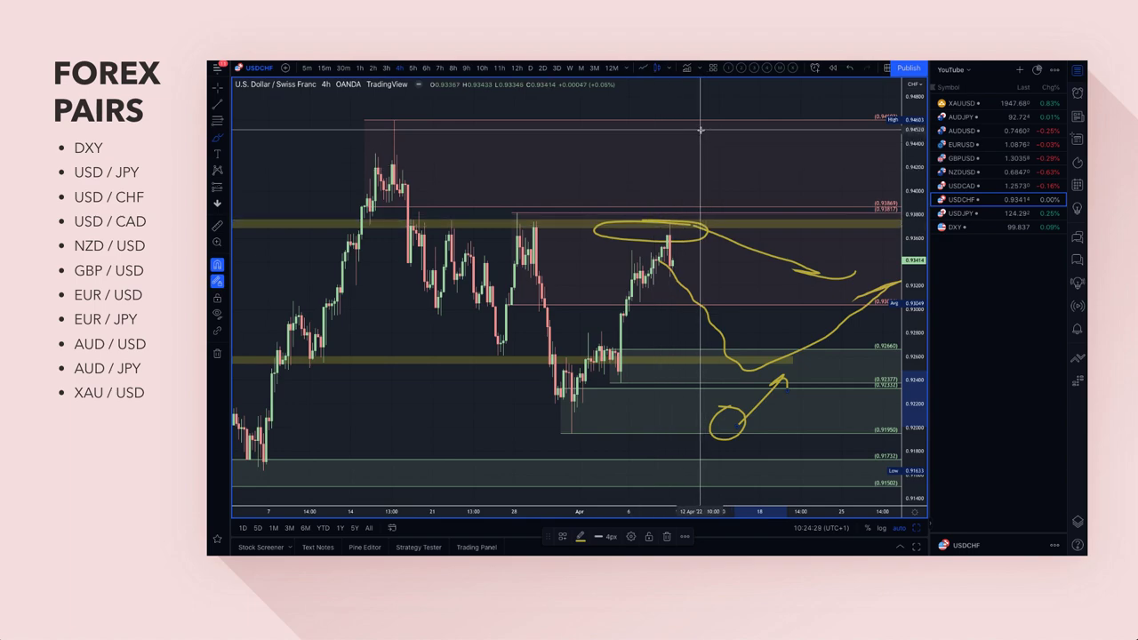
Brush a falling stroke within the upper supply zone, down toward its lower edge, on the USDCHF chart.
{"action": "mouse_move", "coordinate": [687, 136]}
{"action": "left_mouse_down"}
{"action": "mouse_move", "coordinate": [695, 133]}
{"action": "mouse_move", "coordinate": [736, 212]}
{"action": "left_mouse_up"}
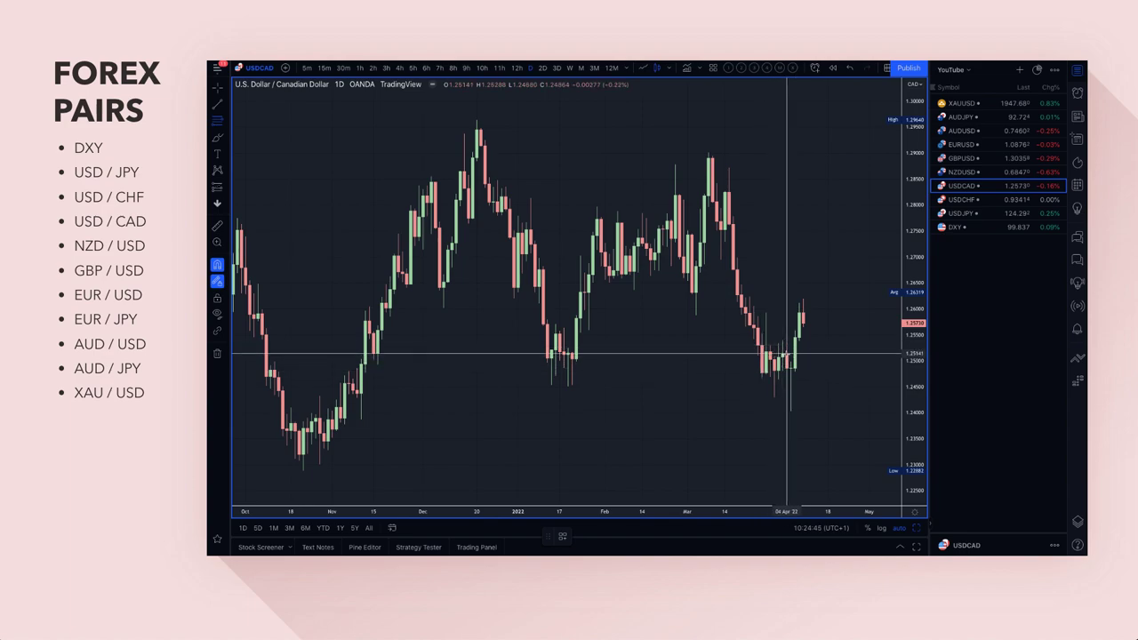
Draw a Fib Retracement zone from 1.25141 to 1.24028 at the early April low on USDCAD, using the 2. DEMAND template.
{"action": "left_click_drag", "start_coordinate": [787, 385], "coordinate": [790, 414]}
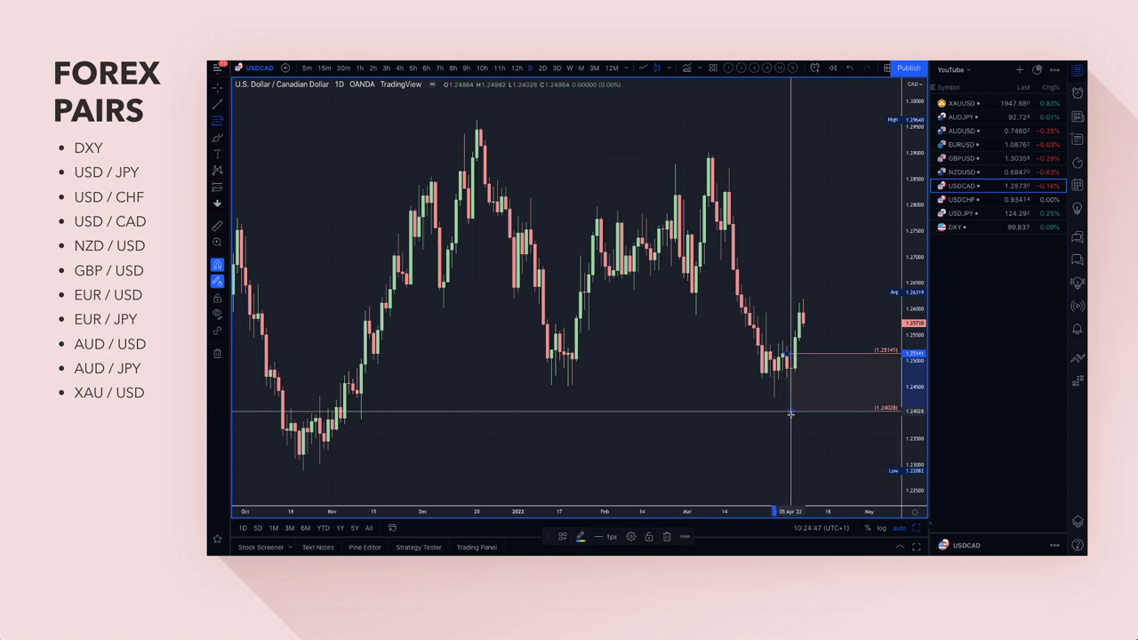
{"action": "left_click", "coordinate": [562, 537]}
{"action": "left_click", "coordinate": [604, 355]}
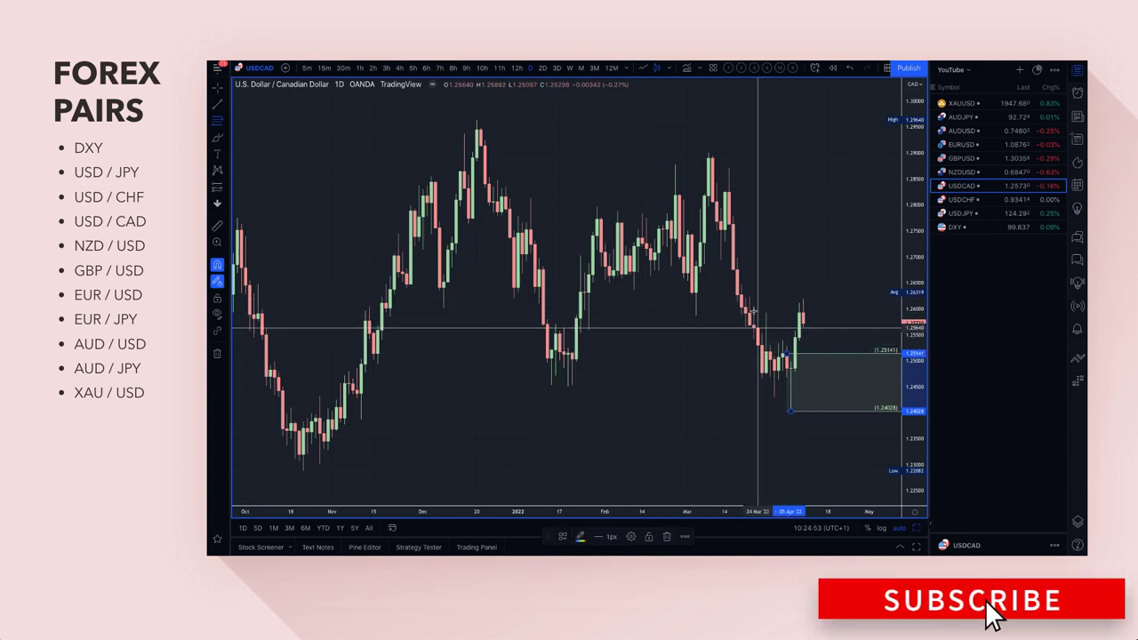
Draw a Fib Retracement zone from 1.27530 to 1.29011 at the March high on USDCAD, using the 1. SUPPLY template.
{"action": "left_click_drag", "start_coordinate": [724, 230], "coordinate": [709, 148]}
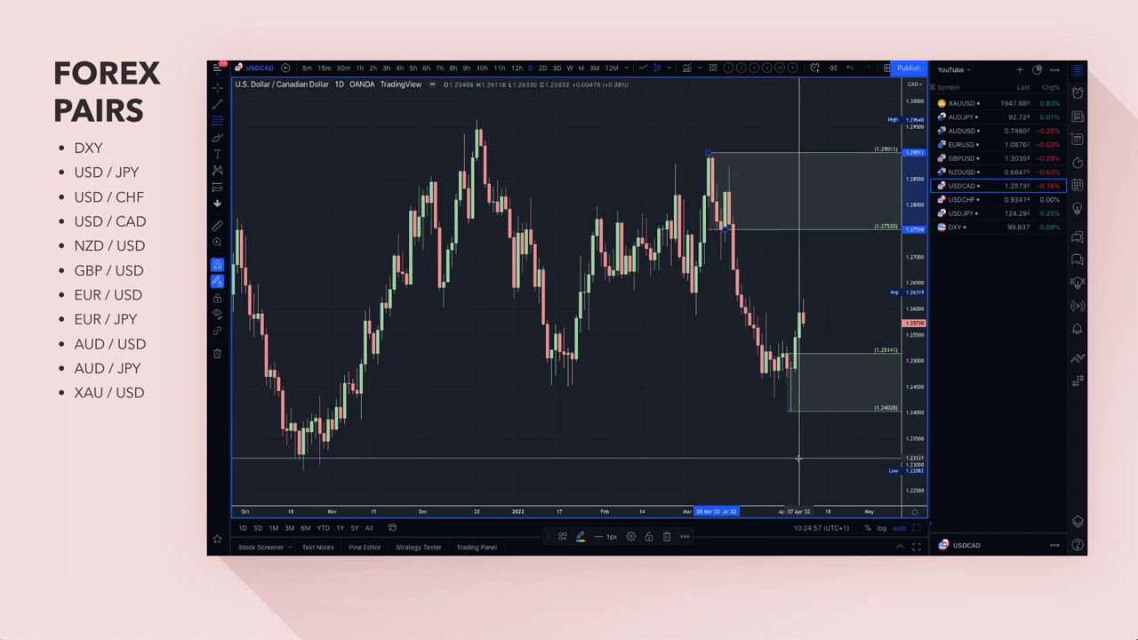
{"action": "left_click", "coordinate": [562, 537]}
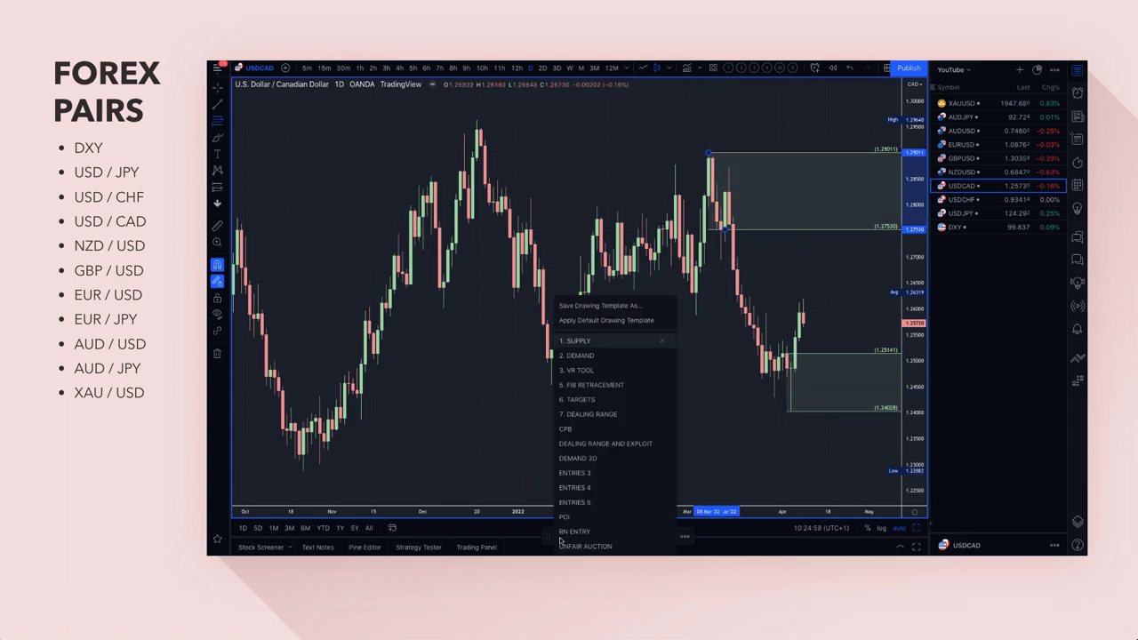
{"action": "left_click", "coordinate": [576, 341]}
Brush two projected USDCAD paths from the latest candle: a drop into a circled demand point with a rebound, and a rise into supply with a fall.
{"action": "scroll", "coordinate": [748, 322], "scroll_direction": "up", "scroll_amount": 2}
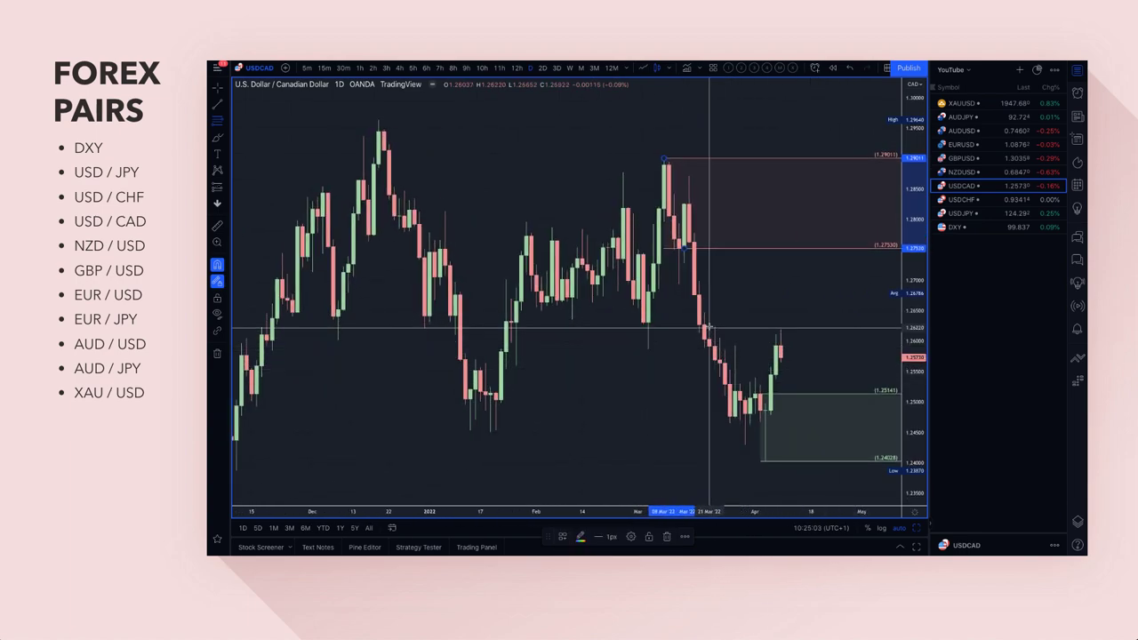
{"action": "scroll", "coordinate": [802, 422], "scroll_direction": "down", "scroll_amount": 5}
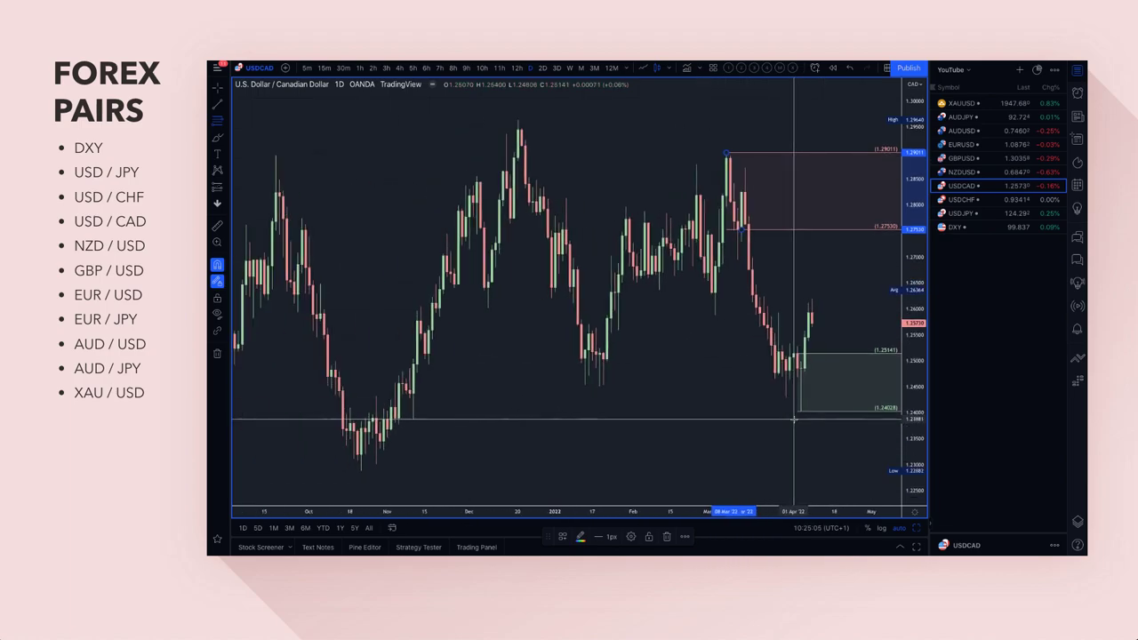
{"action": "scroll", "coordinate": [644, 393], "scroll_direction": "up", "scroll_amount": 1}
{"action": "scroll", "coordinate": [644, 393], "scroll_direction": "up", "scroll_amount": 1}
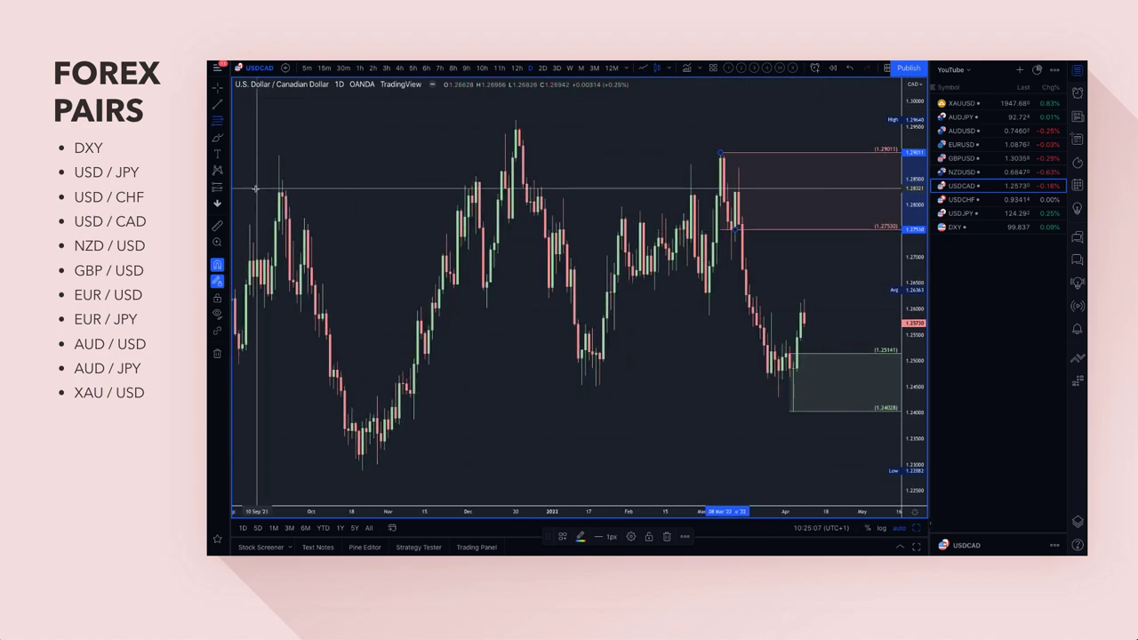
{"action": "left_click", "coordinate": [218, 140]}
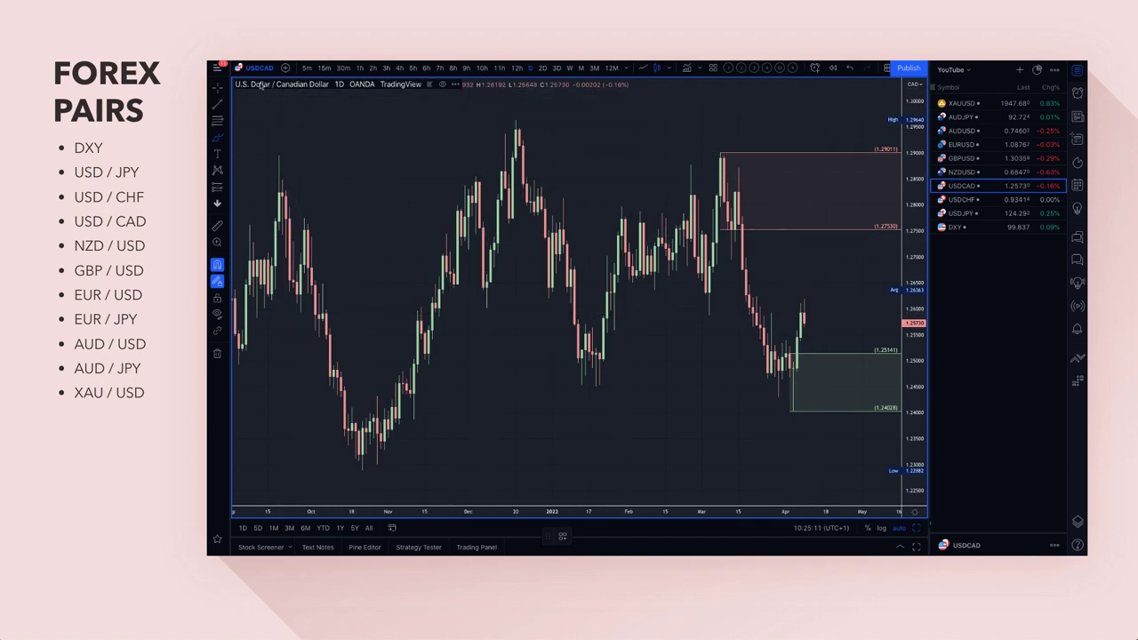
{"action": "scroll", "coordinate": [774, 328], "scroll_direction": "up", "scroll_amount": 3}
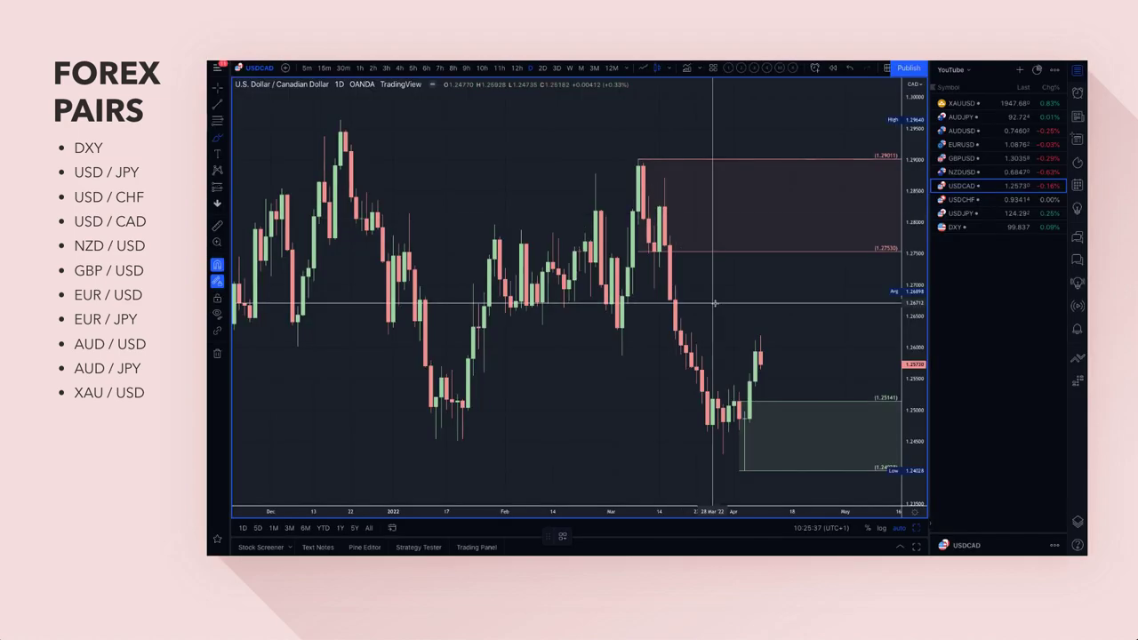
{"action": "left_click", "coordinate": [219, 137]}
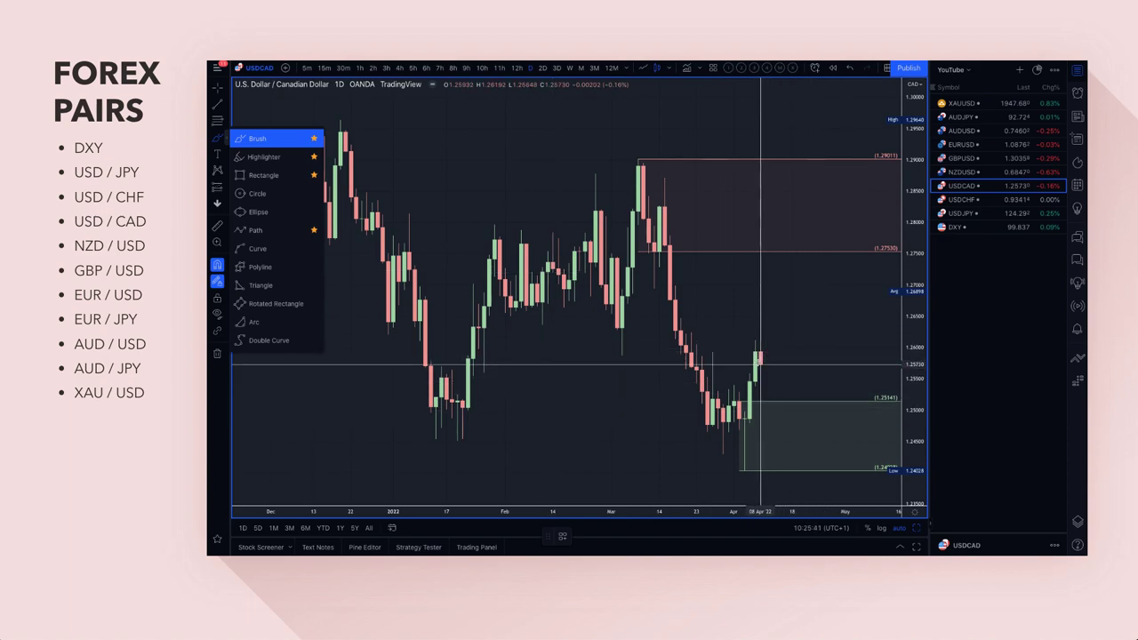
{"action": "mouse_move", "coordinate": [760, 364]}
{"action": "left_mouse_down"}
{"action": "mouse_move", "coordinate": [796, 449]}
{"action": "mouse_move", "coordinate": [826, 397]}
{"action": "left_mouse_up"}
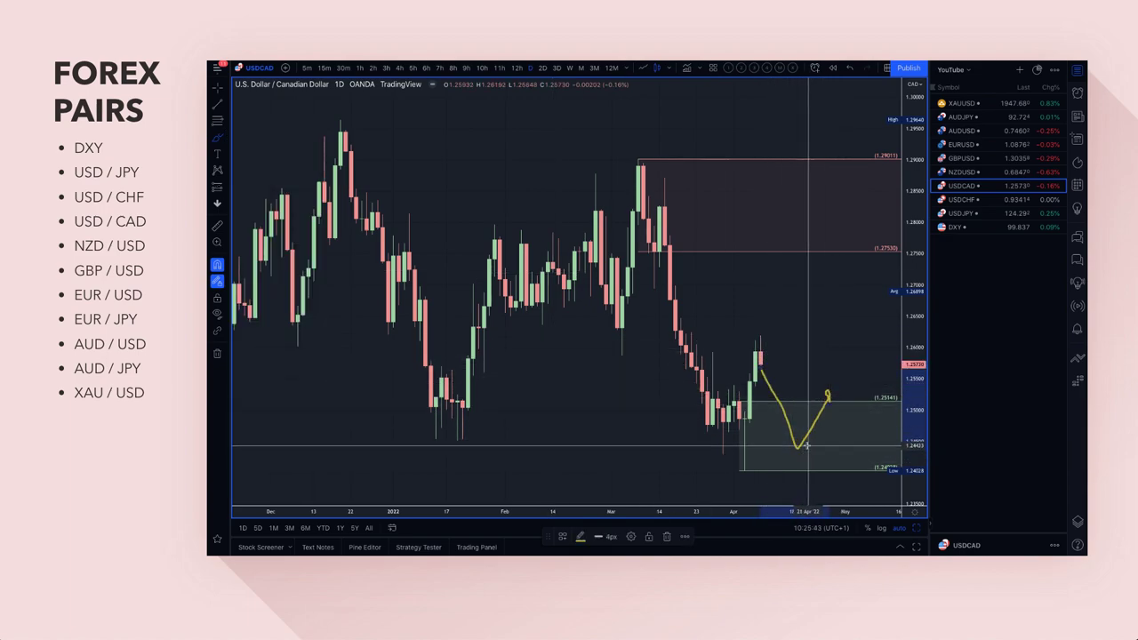
{"action": "left_click_drag", "start_coordinate": [788, 437], "coordinate": [789, 435]}
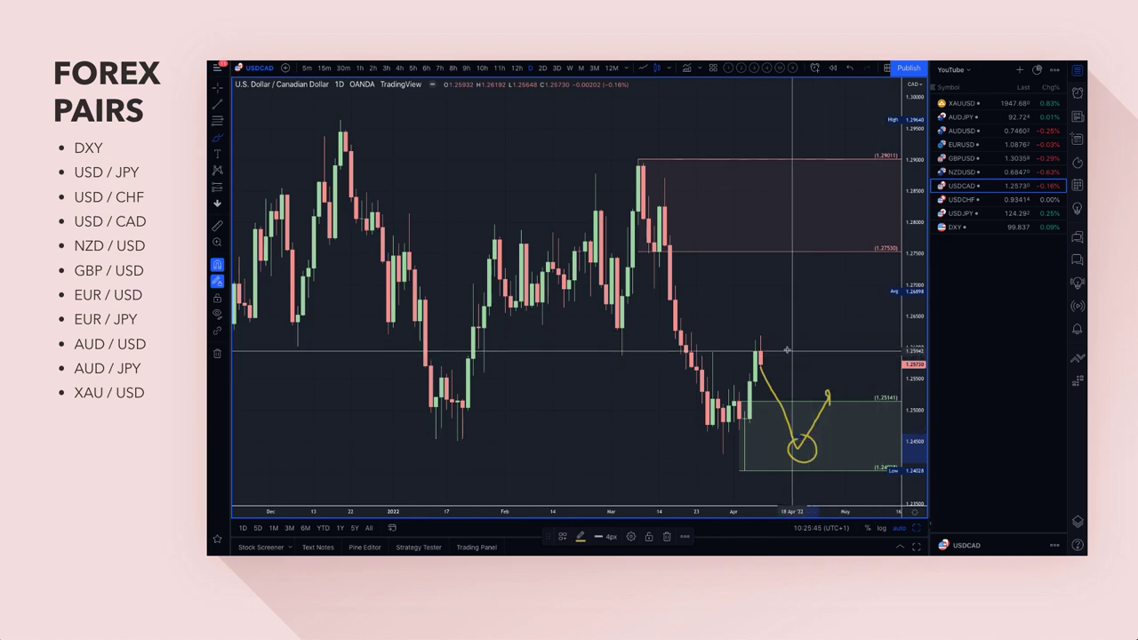
{"action": "mouse_move", "coordinate": [761, 351]}
{"action": "left_mouse_down"}
{"action": "mouse_move", "coordinate": [774, 284]}
{"action": "mouse_move", "coordinate": [828, 291]}
{"action": "left_mouse_up"}
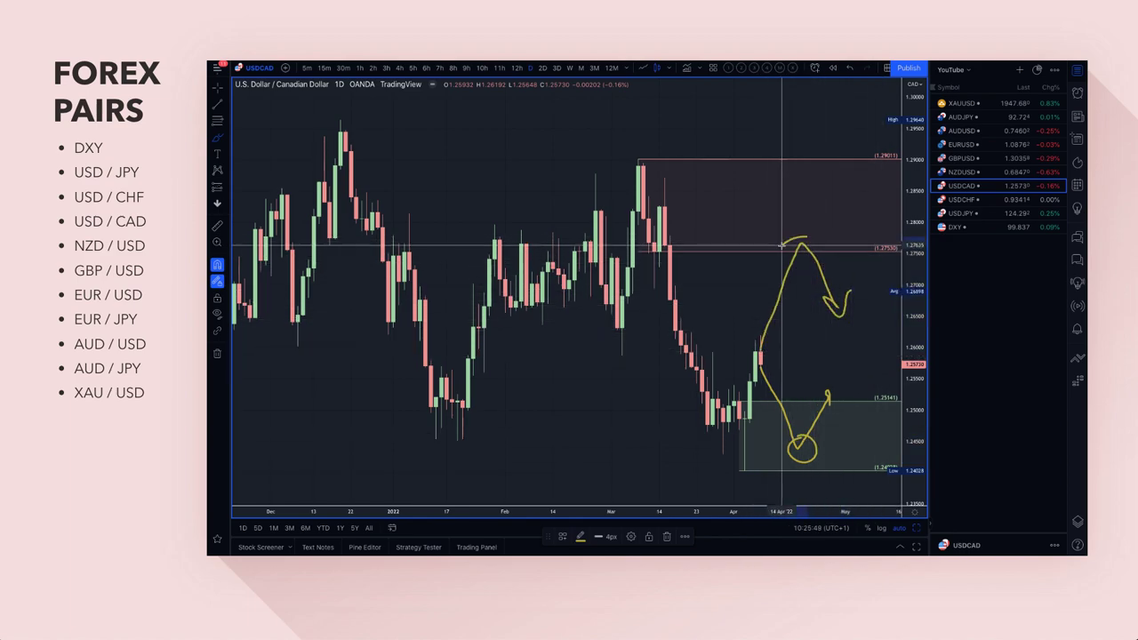
{"action": "left_click_drag", "start_coordinate": [799, 233], "coordinate": [808, 246]}
Draw a Fib Retracement zone from 0.68072 to 0.67288 at the mid-March low on NZDUSD, using the 2. DEMAND template.
{"action": "scroll", "coordinate": [813, 266], "scroll_direction": "down", "scroll_amount": 2}
{"action": "scroll", "coordinate": [819, 286], "scroll_direction": "down", "scroll_amount": 3}
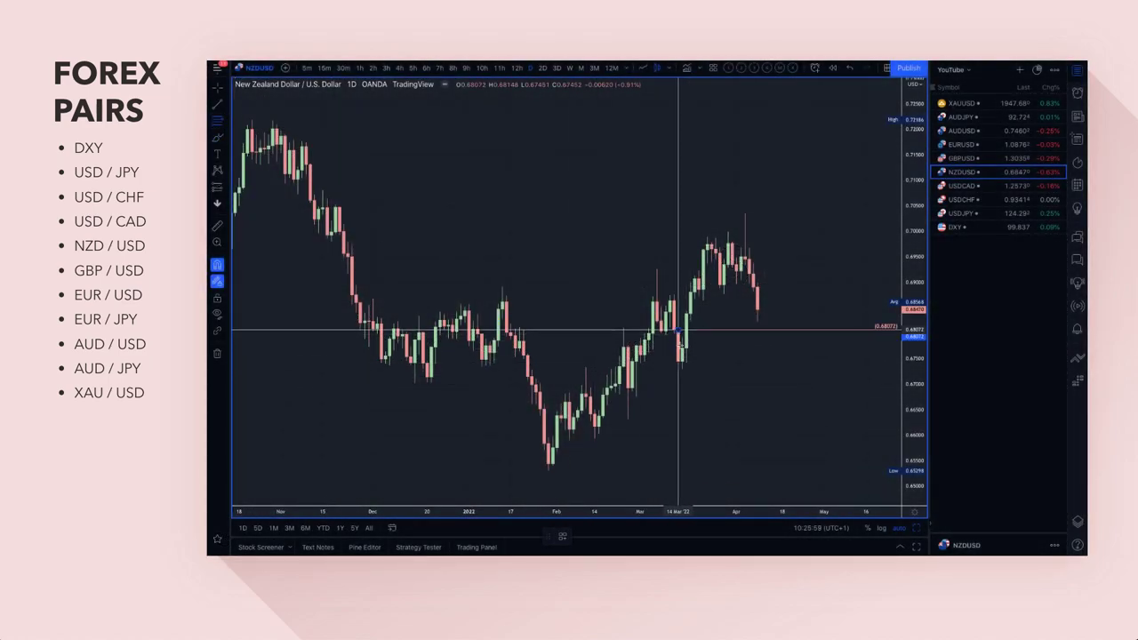
{"action": "left_click_drag", "start_coordinate": [678, 330], "coordinate": [682, 368]}
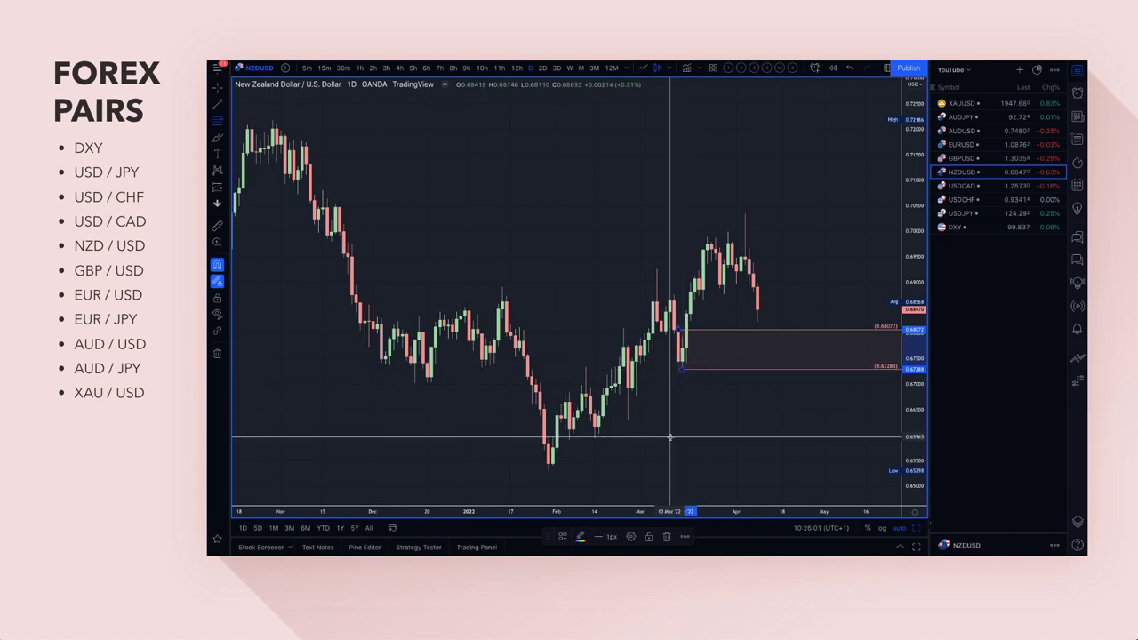
{"action": "left_click", "coordinate": [562, 537]}
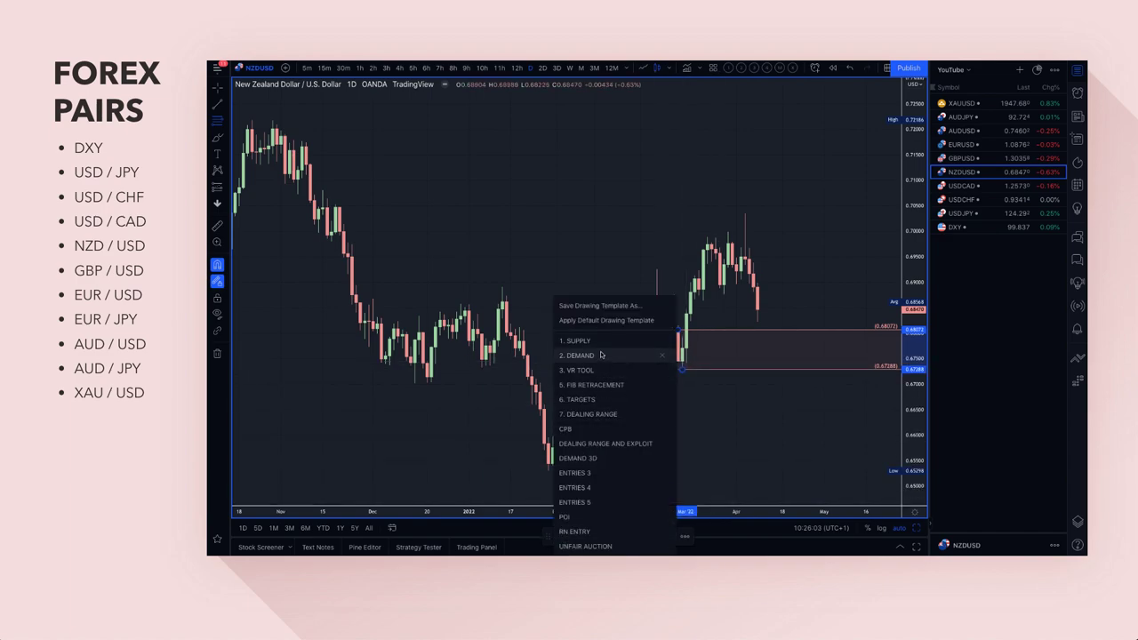
{"action": "left_click", "coordinate": [601, 354]}
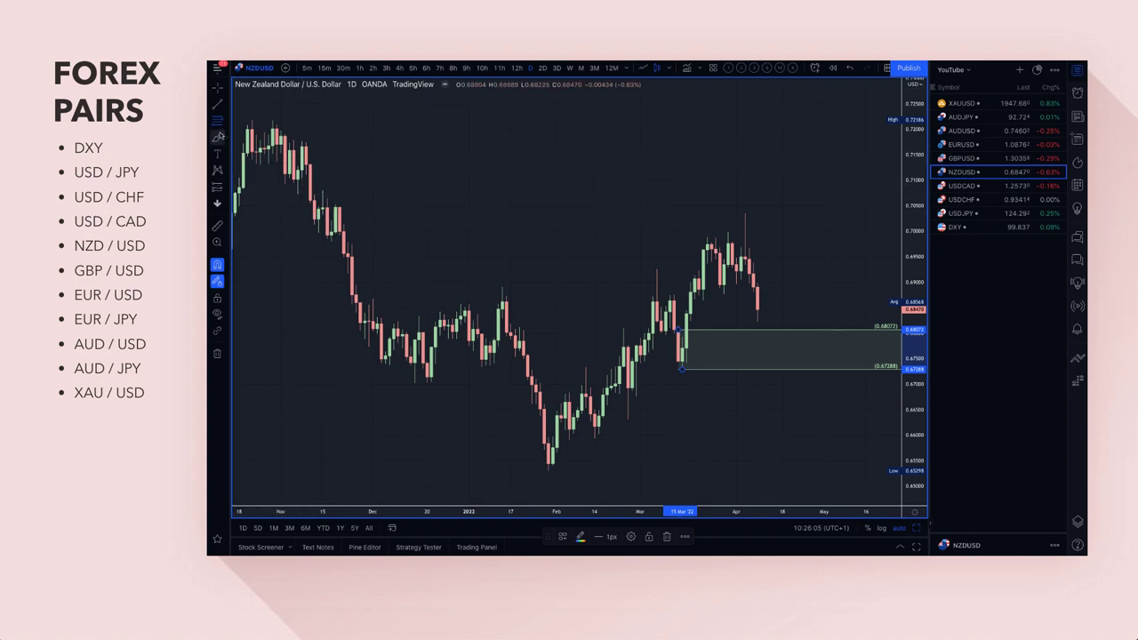
Draw a Fib Retracement zone from 0.69990 to 0.70808 starting in mid-November 2021 on NZDUSD, using the 1. SUPPLY template.
{"action": "left_click_drag", "start_coordinate": [330, 233], "coordinate": [323, 190]}
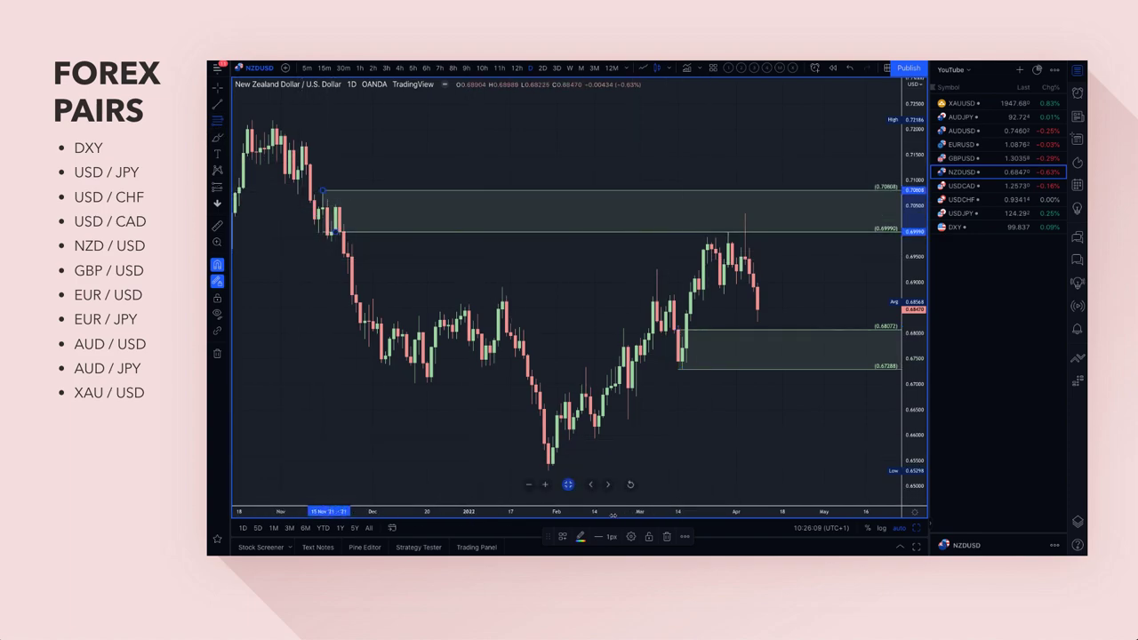
{"action": "left_click", "coordinate": [562, 536]}
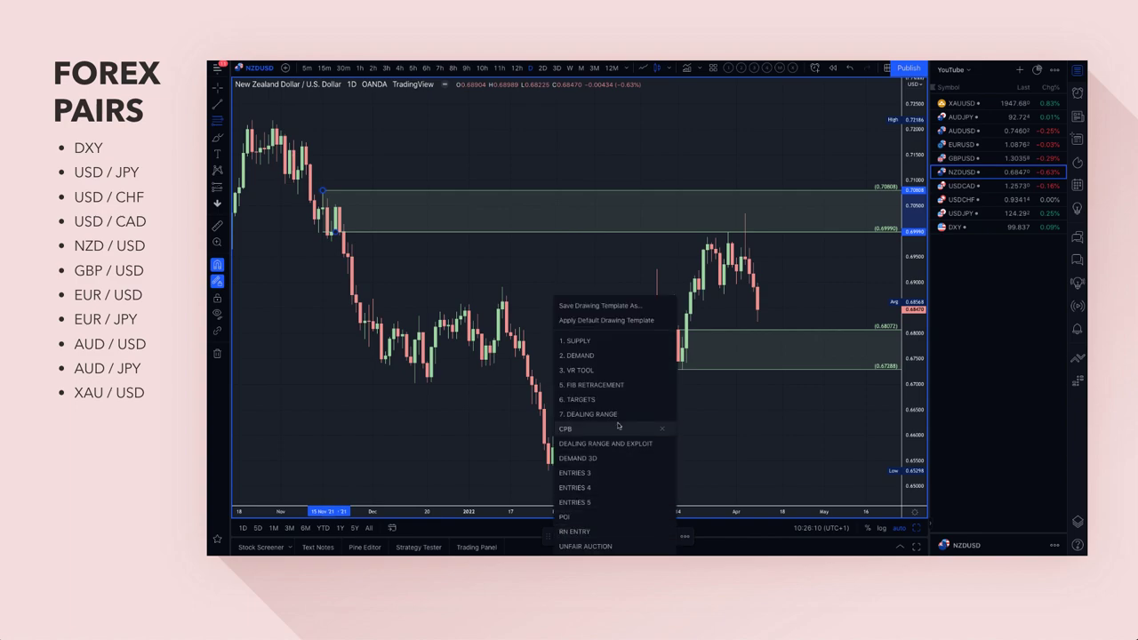
{"action": "left_click", "coordinate": [607, 342]}
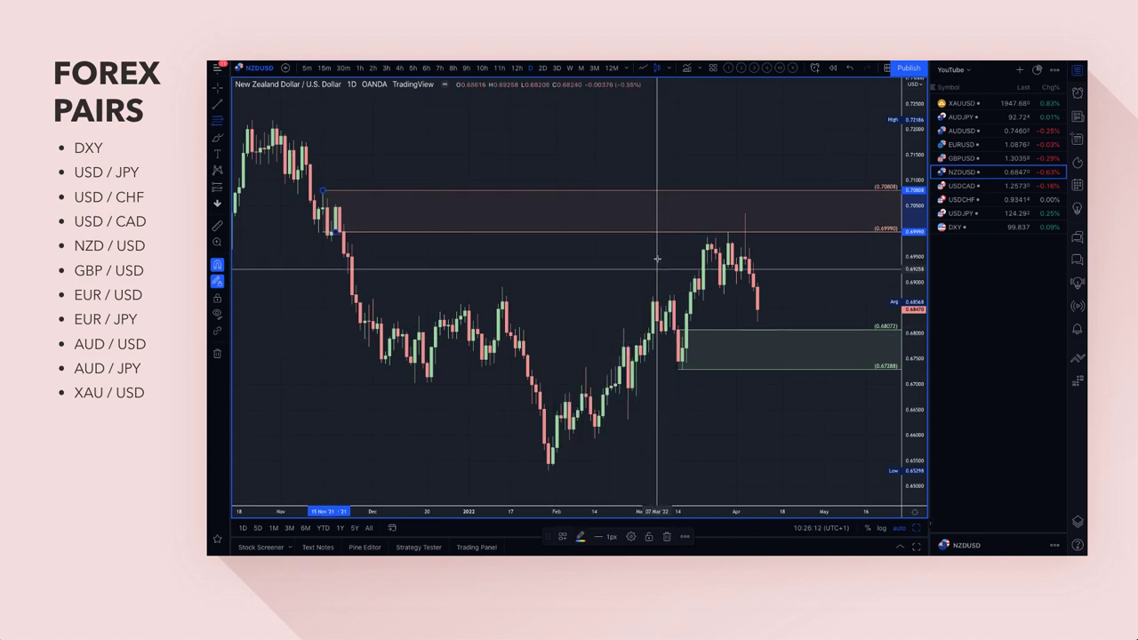
Brush a circle with a rising arrow in the NZDUSD demand zone, and a path rising from the latest candle into supply before falling.
{"action": "left_click", "coordinate": [216, 139]}
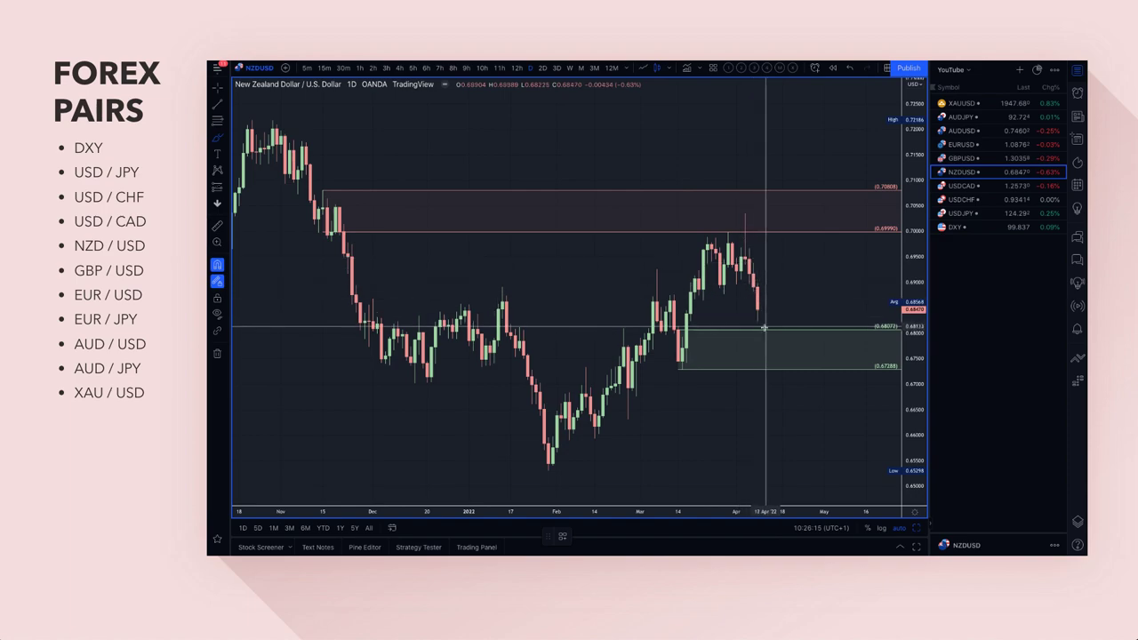
{"action": "mouse_move", "coordinate": [770, 336]}
{"action": "left_mouse_down"}
{"action": "mouse_move", "coordinate": [794, 347]}
{"action": "mouse_move", "coordinate": [780, 351]}
{"action": "mouse_move", "coordinate": [819, 306]}
{"action": "mouse_move", "coordinate": [827, 314]}
{"action": "left_mouse_up"}
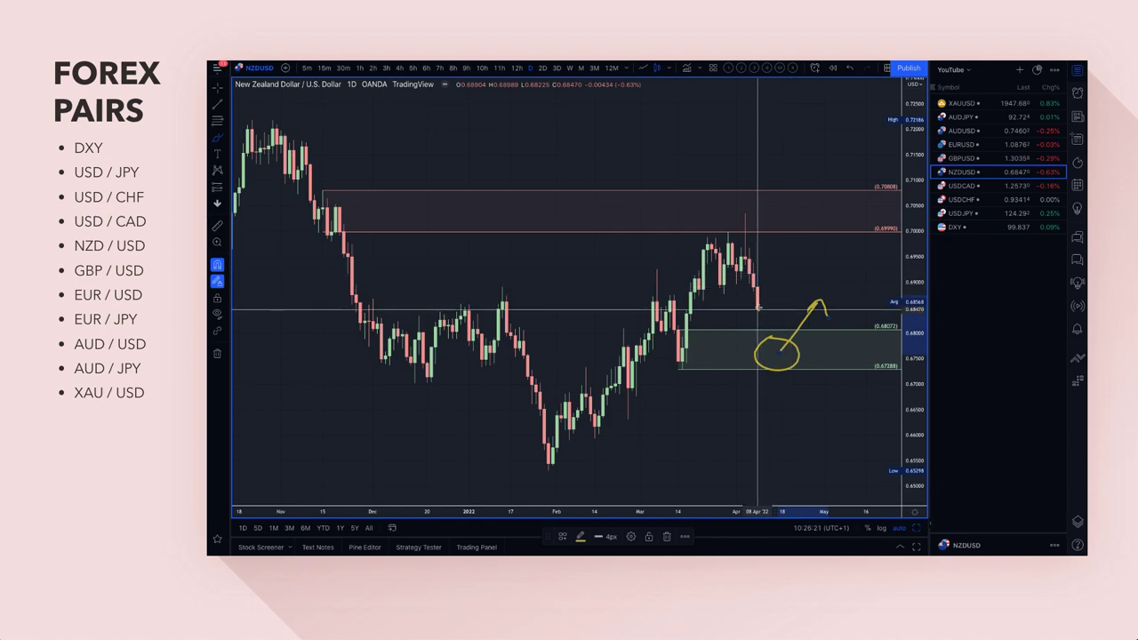
{"action": "mouse_move", "coordinate": [757, 309]}
{"action": "left_mouse_down"}
{"action": "mouse_move", "coordinate": [787, 229]}
{"action": "mouse_move", "coordinate": [845, 273]}
{"action": "left_mouse_up"}
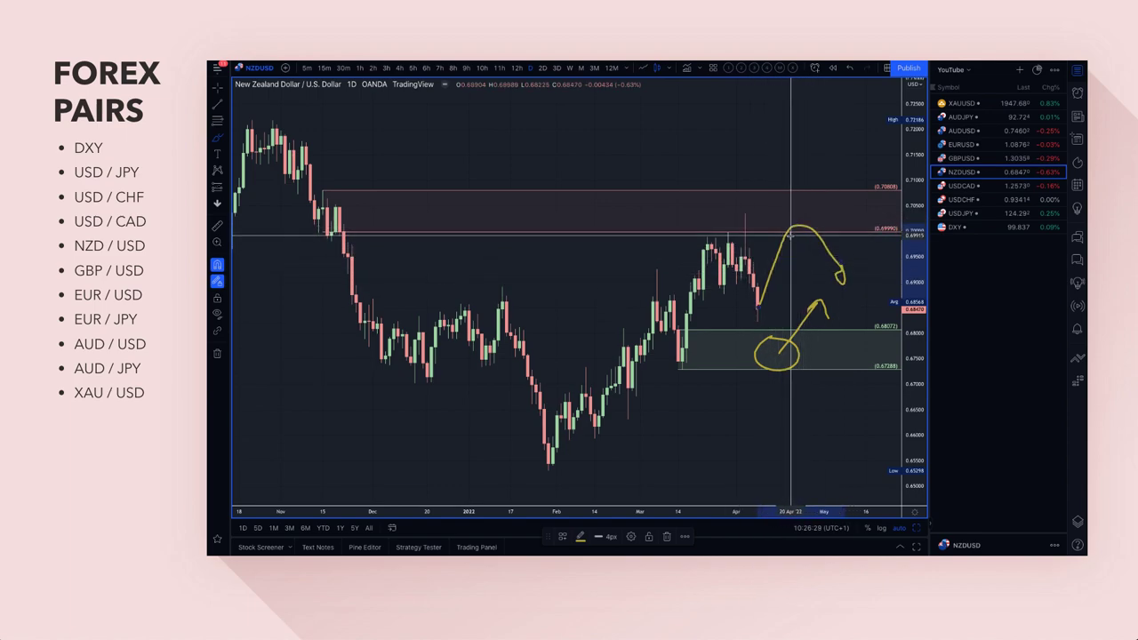
Draw another supply zone from 0.69224 to 0.70342 at the early April high on NZDUSD.
{"action": "scroll", "coordinate": [703, 247], "scroll_direction": "up", "scroll_amount": 4}
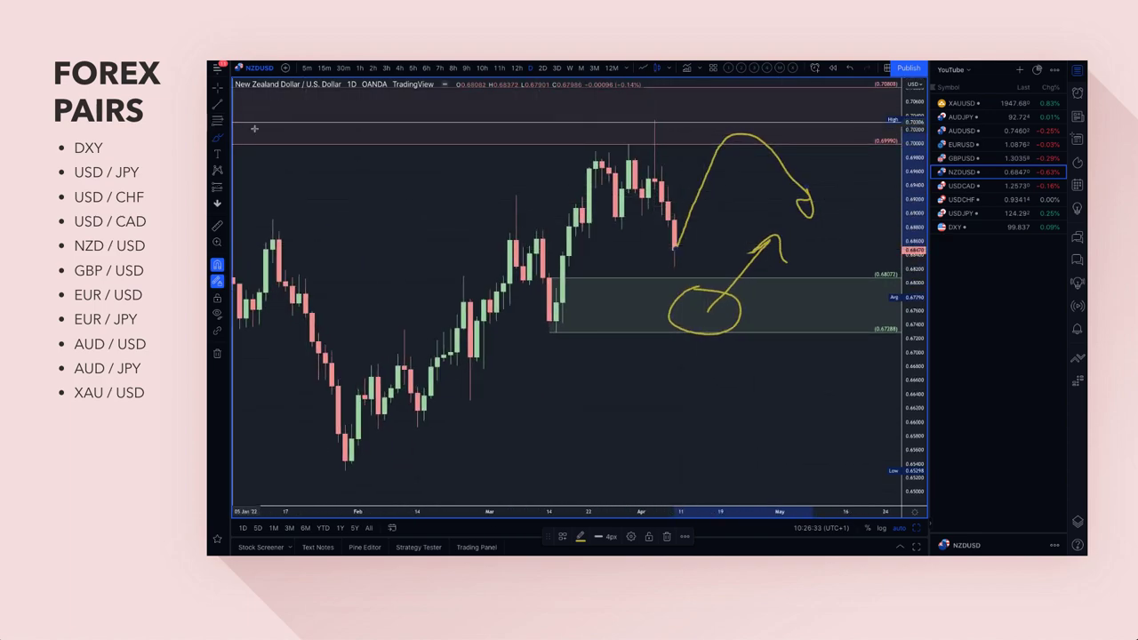
{"action": "left_click", "coordinate": [654, 196]}
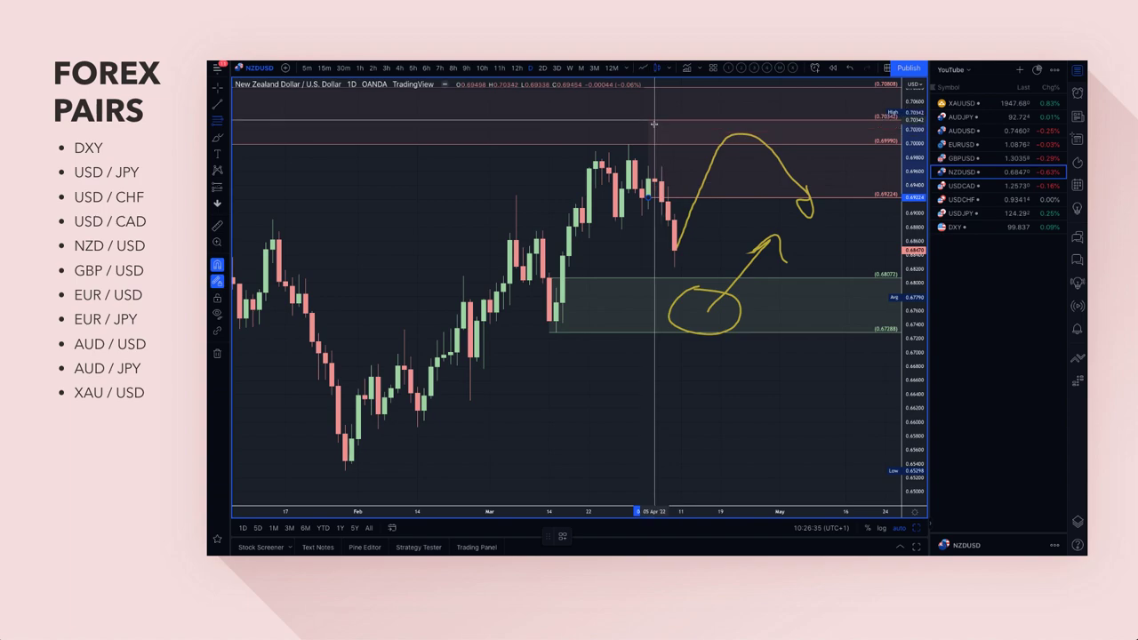
{"action": "scroll", "coordinate": [652, 120], "scroll_direction": "down", "scroll_amount": 3}
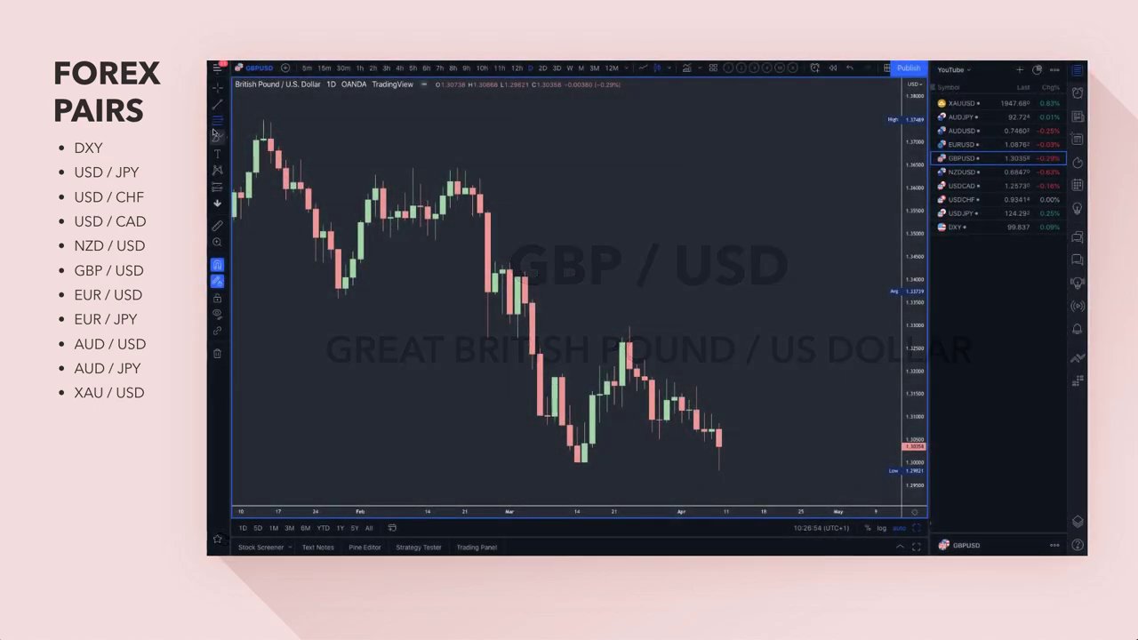
Draw a Fib Retracement zone from 1.30370 to 1.30010 at the 14 March low on GBPUSD and apply the demand template.
{"action": "left_click", "coordinate": [217, 265]}
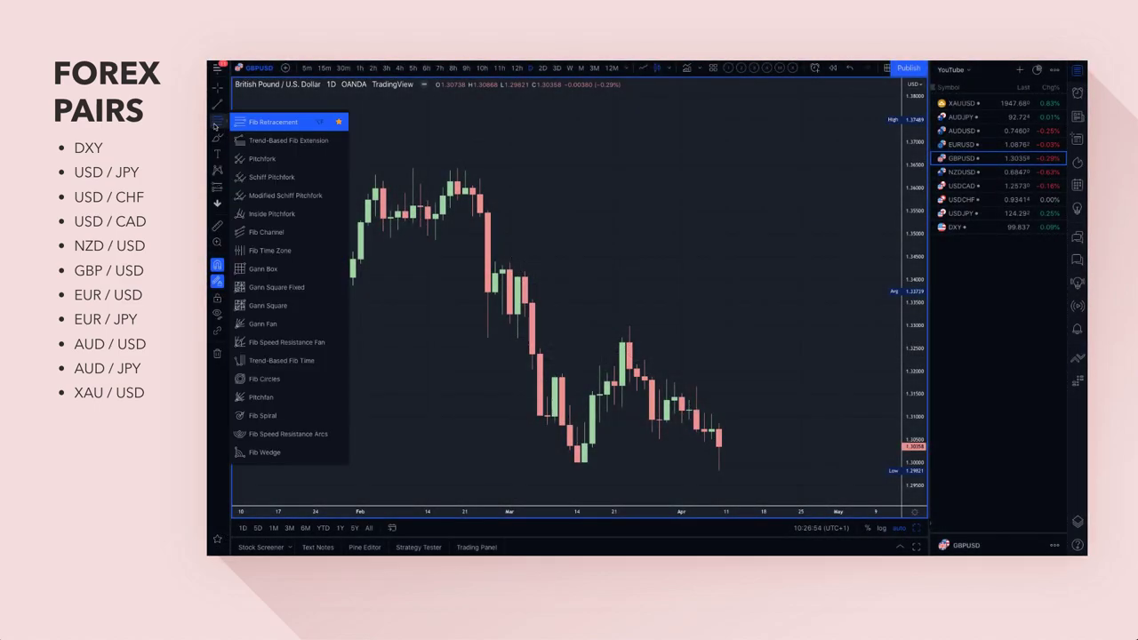
{"action": "left_click", "coordinate": [577, 449]}
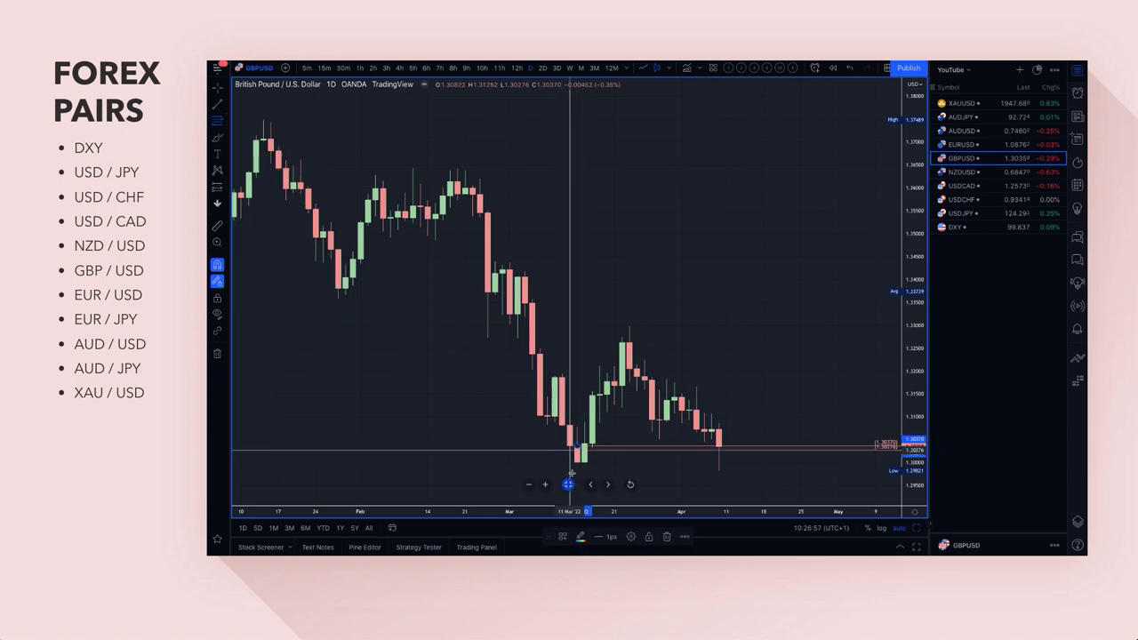
{"action": "left_click", "coordinate": [584, 477]}
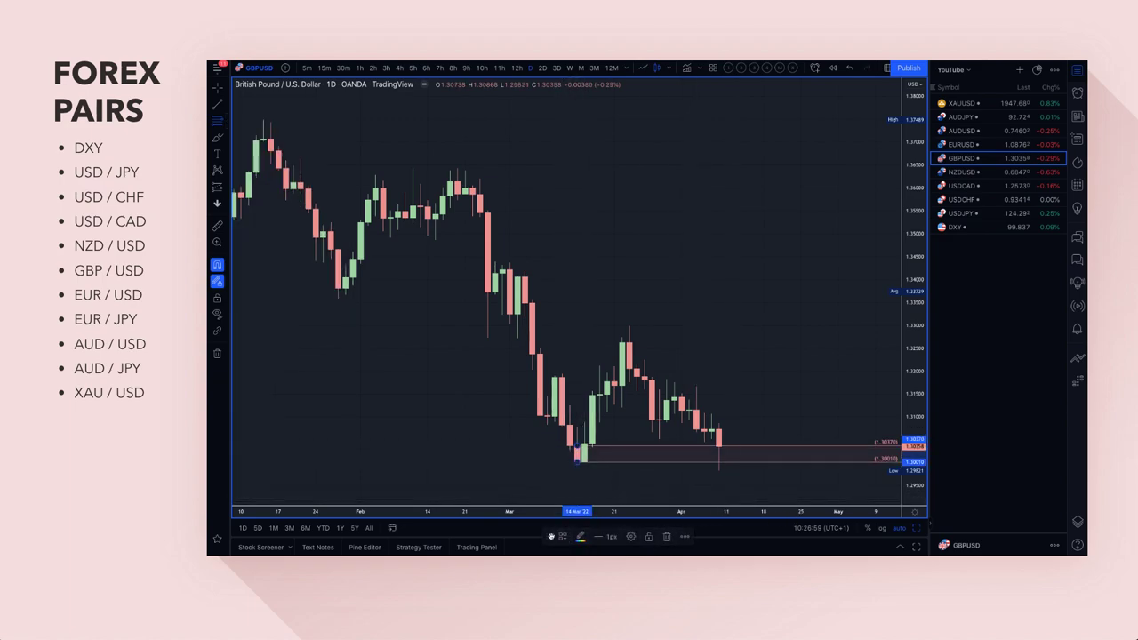
{"action": "left_click", "coordinate": [562, 537]}
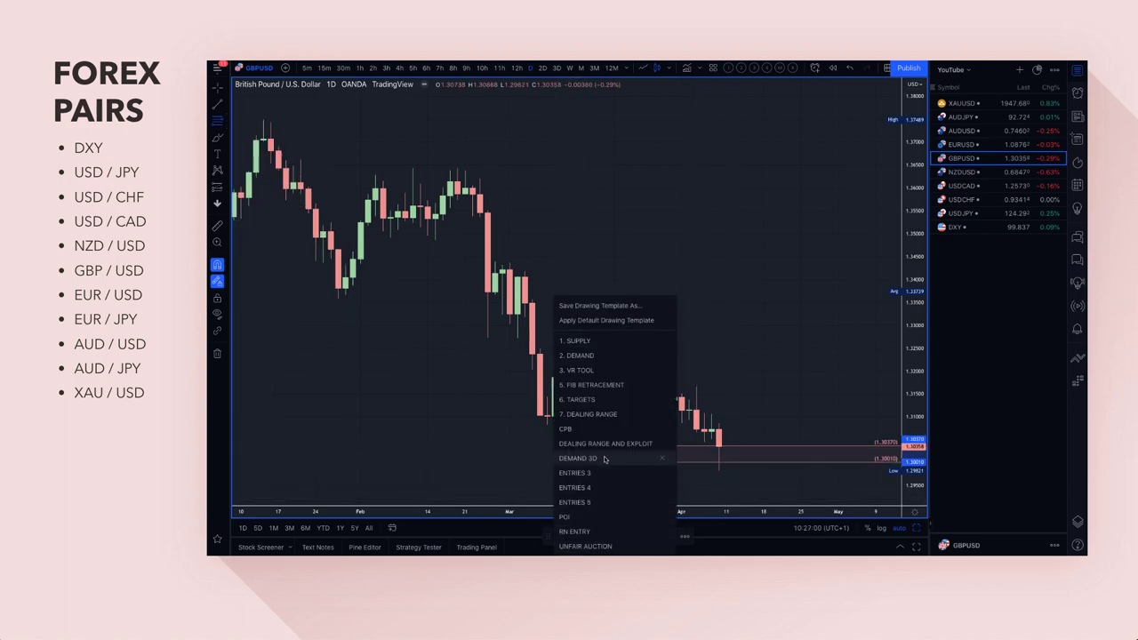
{"action": "left_click", "coordinate": [587, 370]}
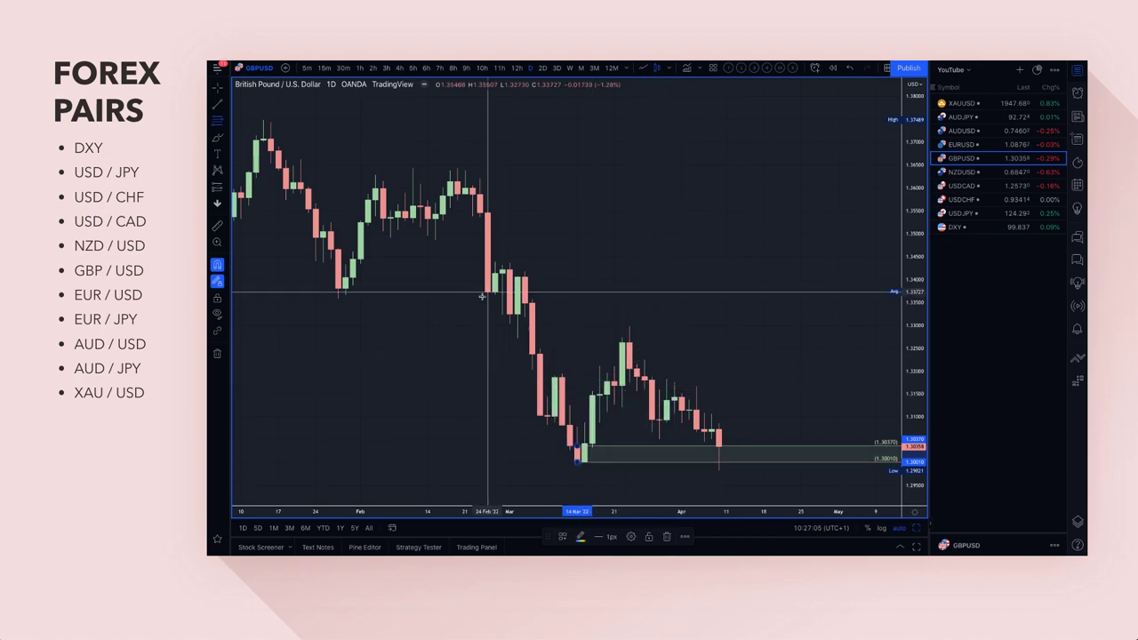
Draw supply zones on GBPUSD from 1.31688 to 1.32988 at the 23 March high and from 1.33250 to 1.34390, using the 1. SUPPLY template.
{"action": "left_click", "coordinate": [222, 121]}
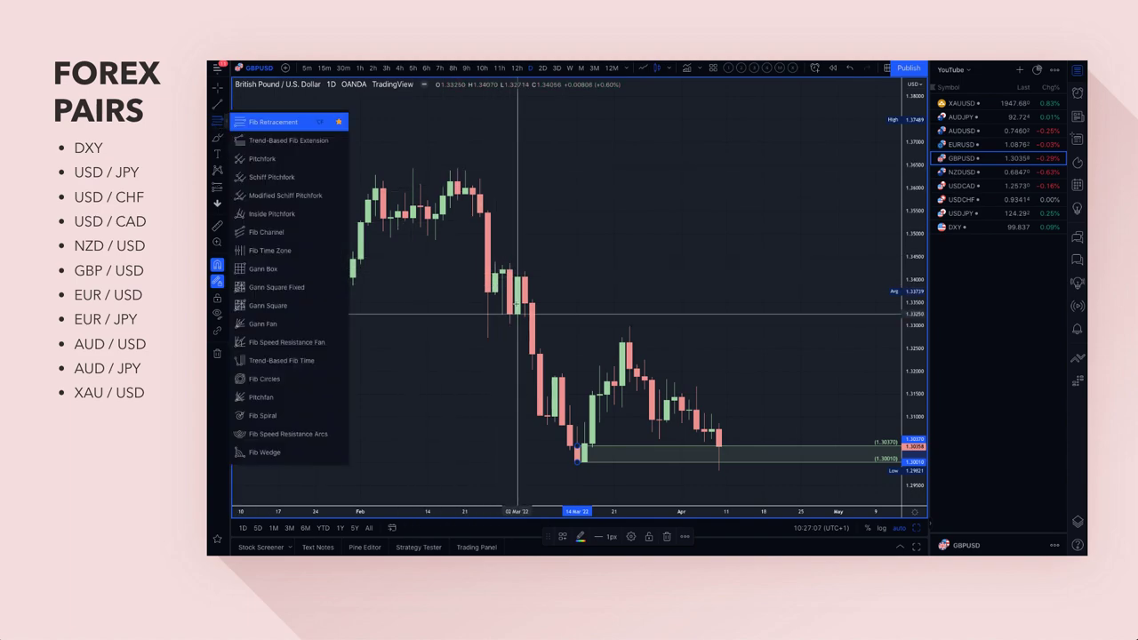
{"action": "left_click", "coordinate": [622, 382]}
{"action": "left_click_drag", "start_coordinate": [622, 383], "coordinate": [629, 324]}
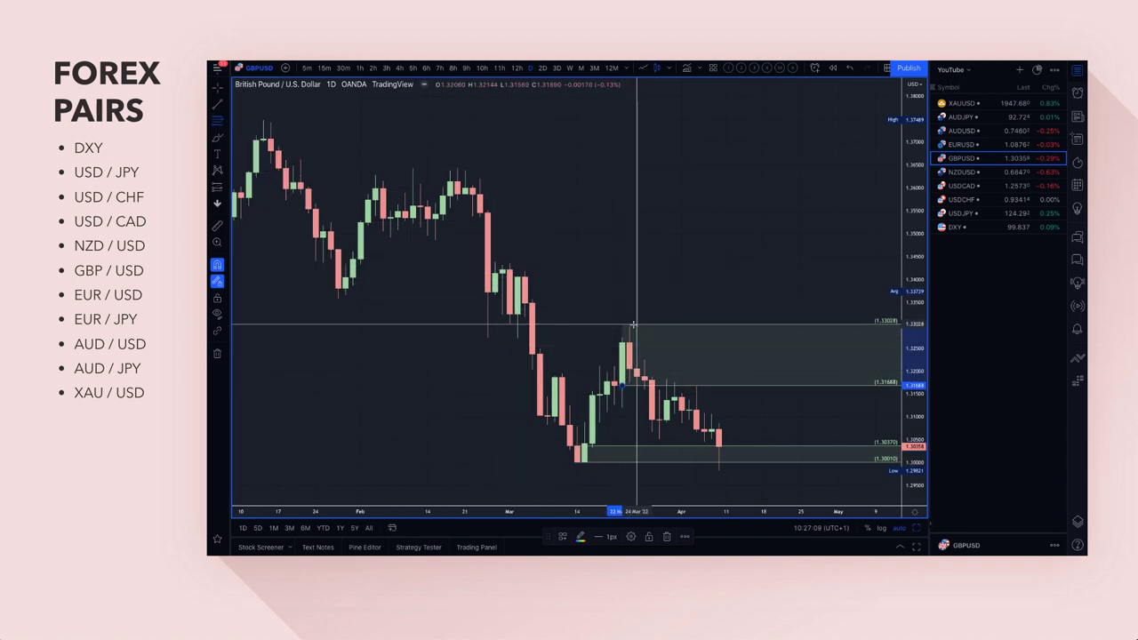
{"action": "left_click", "coordinate": [563, 536]}
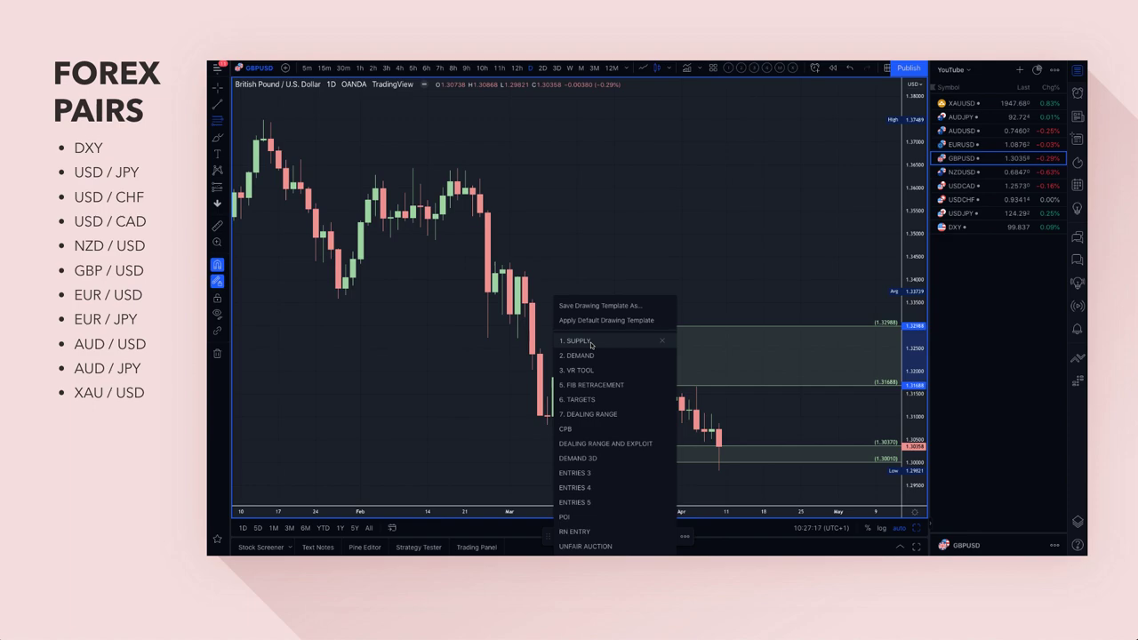
{"action": "left_click", "coordinate": [590, 343]}
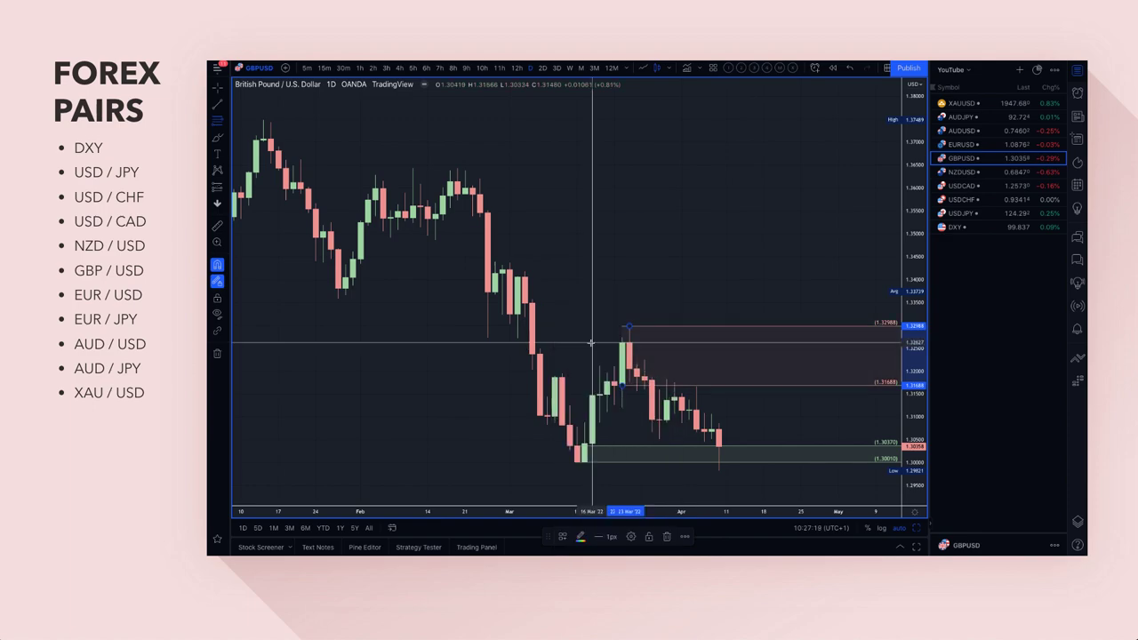
{"action": "left_click", "coordinate": [519, 313]}
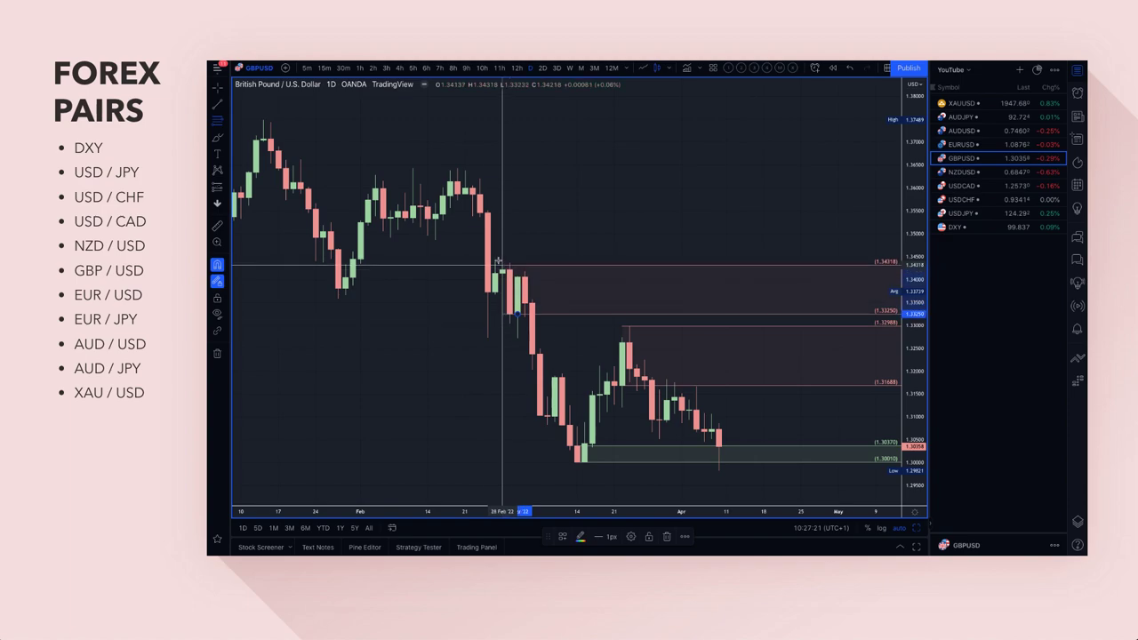
{"action": "left_click", "coordinate": [494, 259]}
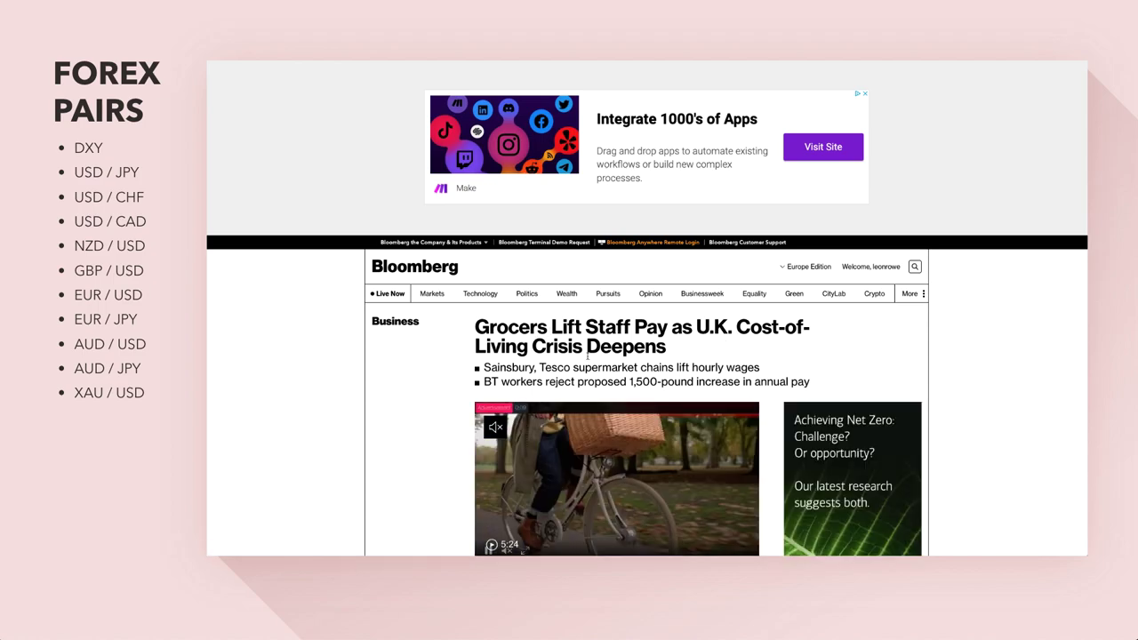
Read through the Bloomberg article about U.K. grocers lifting staff pay as the cost-of-living crisis deepens.
{"action": "scroll", "coordinate": [612, 364], "scroll_direction": "down", "scroll_amount": 1}
{"action": "scroll", "coordinate": [612, 364], "scroll_direction": "down", "scroll_amount": 4}
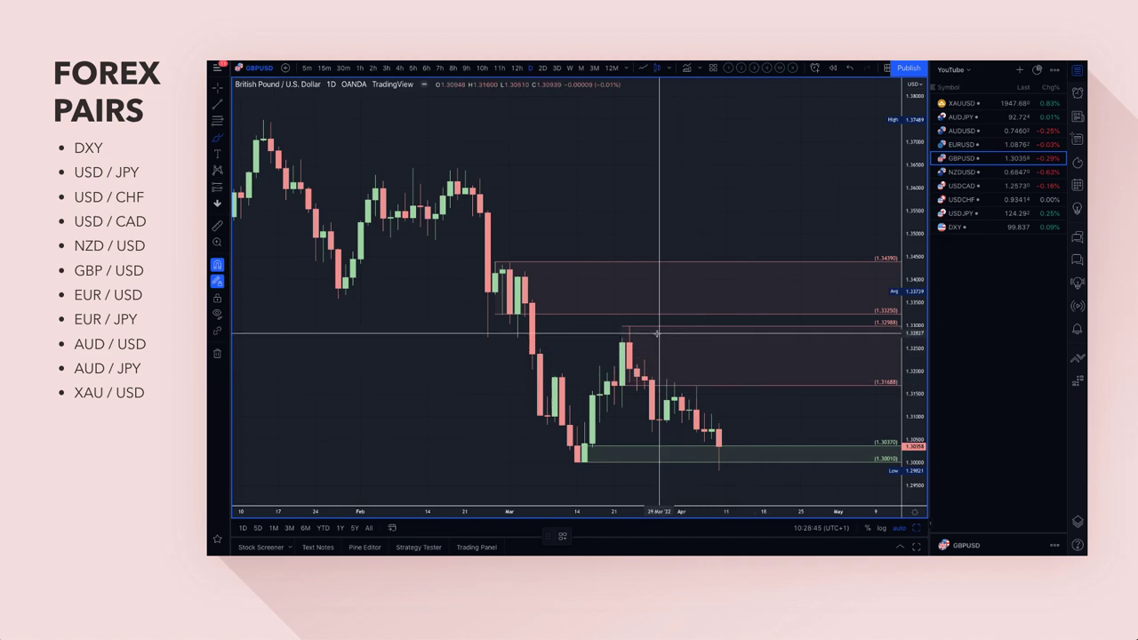
Brush a falling arrow from the lower GBPUSD supply zone down into the demand zone beside the latest candle.
{"action": "mouse_move", "coordinate": [658, 334]}
{"action": "left_mouse_down"}
{"action": "mouse_move", "coordinate": [759, 455]}
{"action": "mouse_move", "coordinate": [770, 423]}
{"action": "left_mouse_up"}
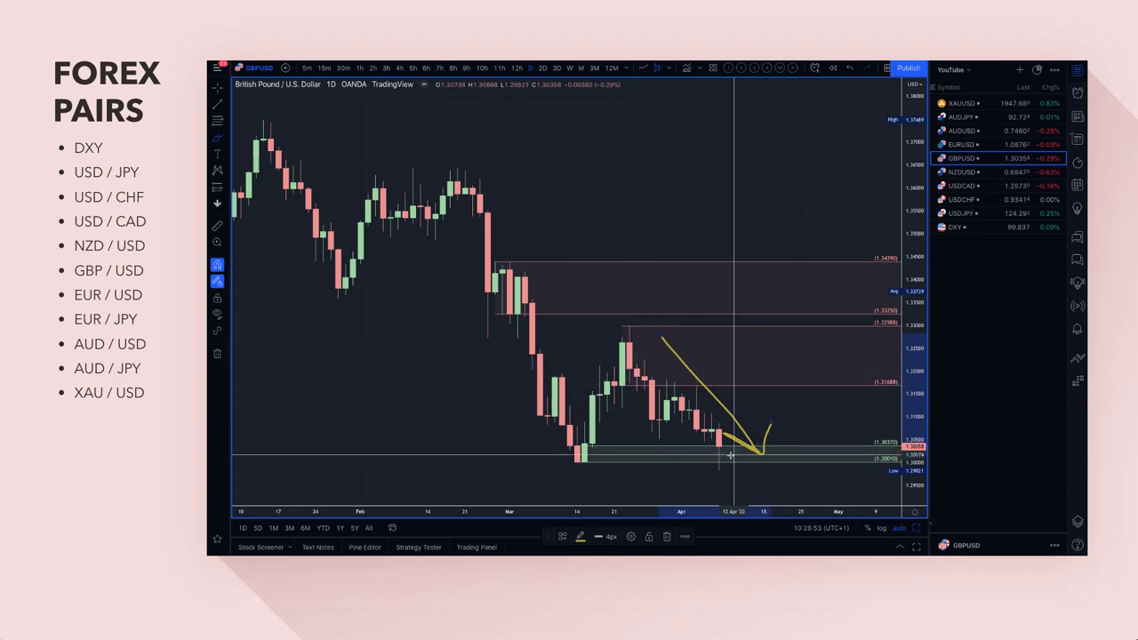
Draw a Fib Retracement zone from 1.30624 to 1.28542 at the 2 November 2020 low on GBPUSD and apply the 2. DEMAND template.
{"action": "scroll", "coordinate": [751, 451], "scroll_direction": "down", "scroll_amount": 6}
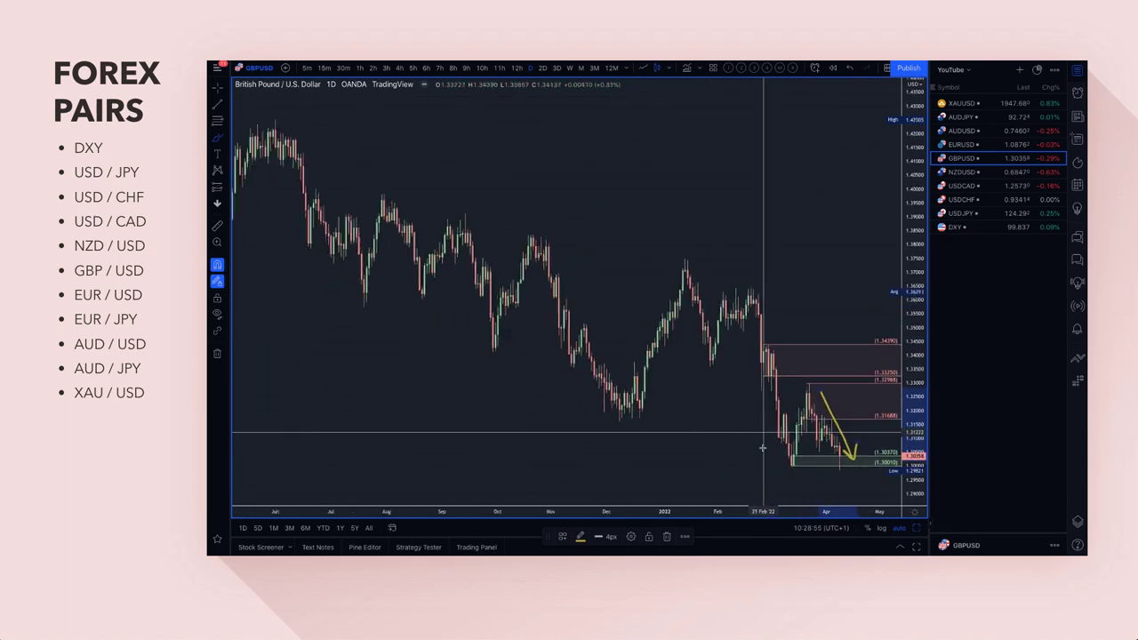
{"action": "scroll", "coordinate": [762, 447], "scroll_direction": "down", "scroll_amount": 5}
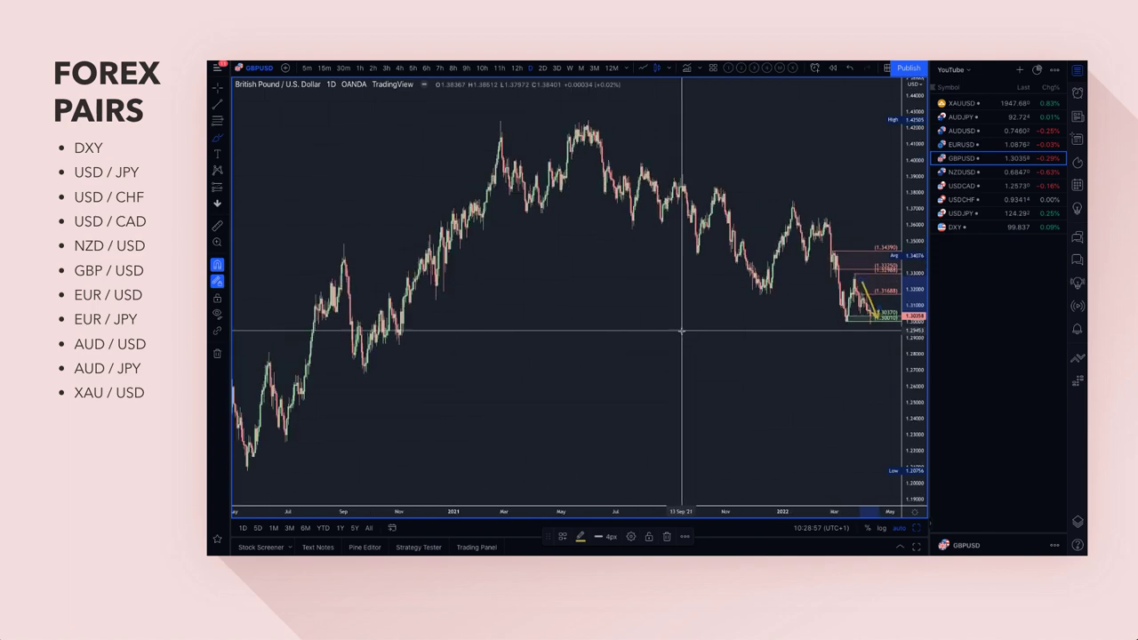
{"action": "scroll", "coordinate": [541, 330], "scroll_direction": "up", "scroll_amount": 5}
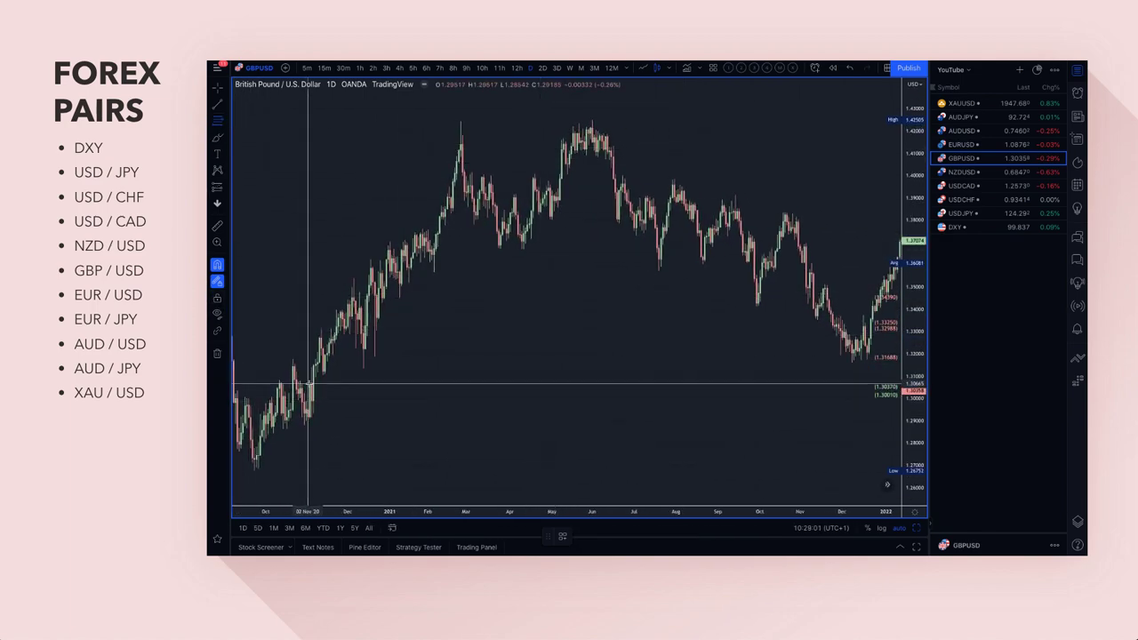
{"action": "left_click_drag", "start_coordinate": [311, 384], "coordinate": [307, 429]}
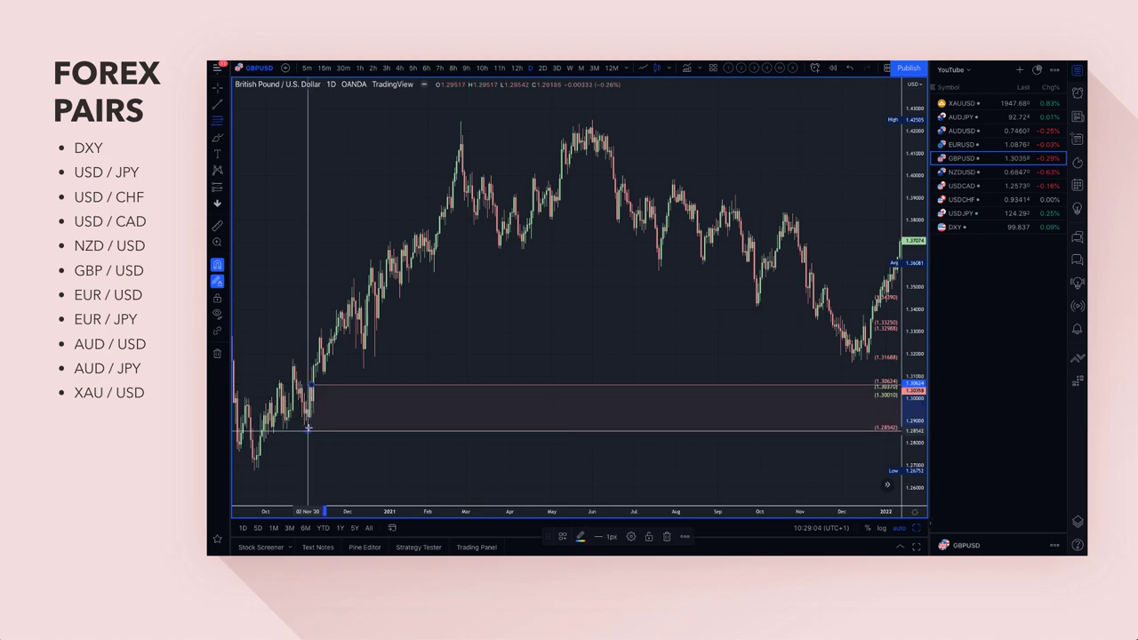
{"action": "left_click", "coordinate": [562, 536]}
{"action": "left_click", "coordinate": [576, 355]}
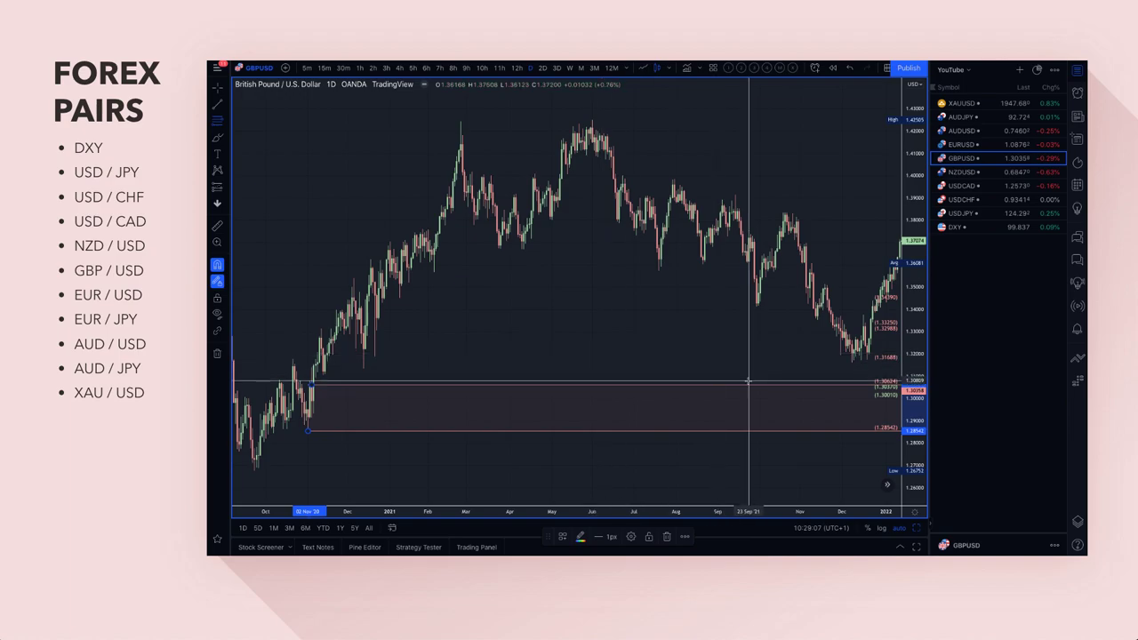
Delete the smaller GBPUSD demand zone between 1.30370 and 1.30010, keeping the larger one from November 2020.
{"action": "scroll", "coordinate": [749, 381], "scroll_direction": "right", "scroll_amount": 5}
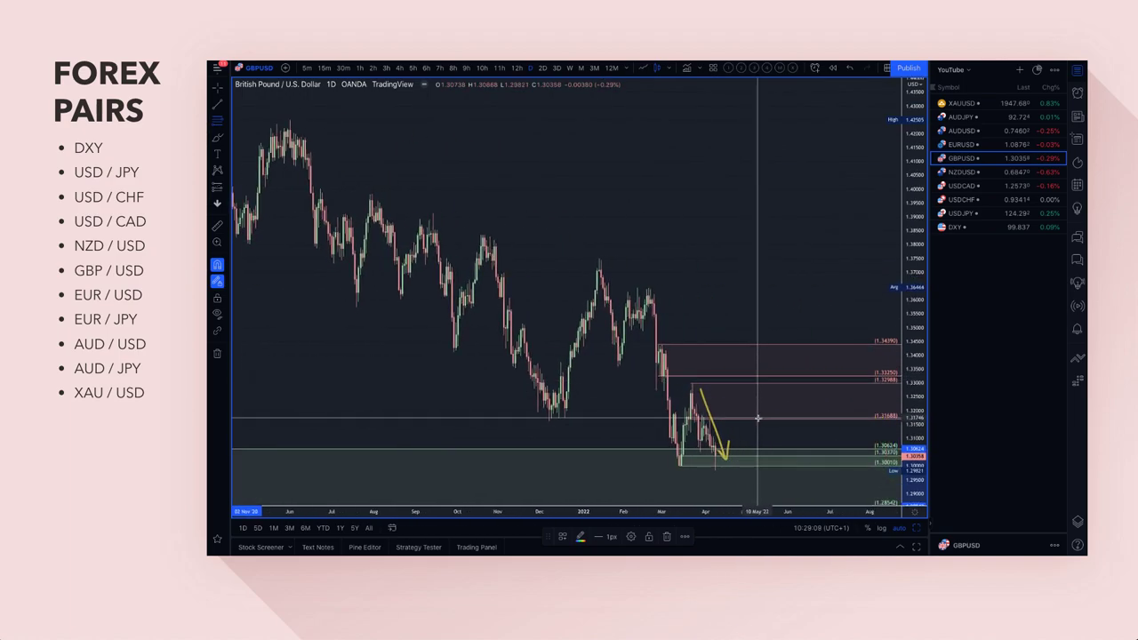
{"action": "scroll", "coordinate": [755, 418], "scroll_direction": "down", "scroll_amount": 5}
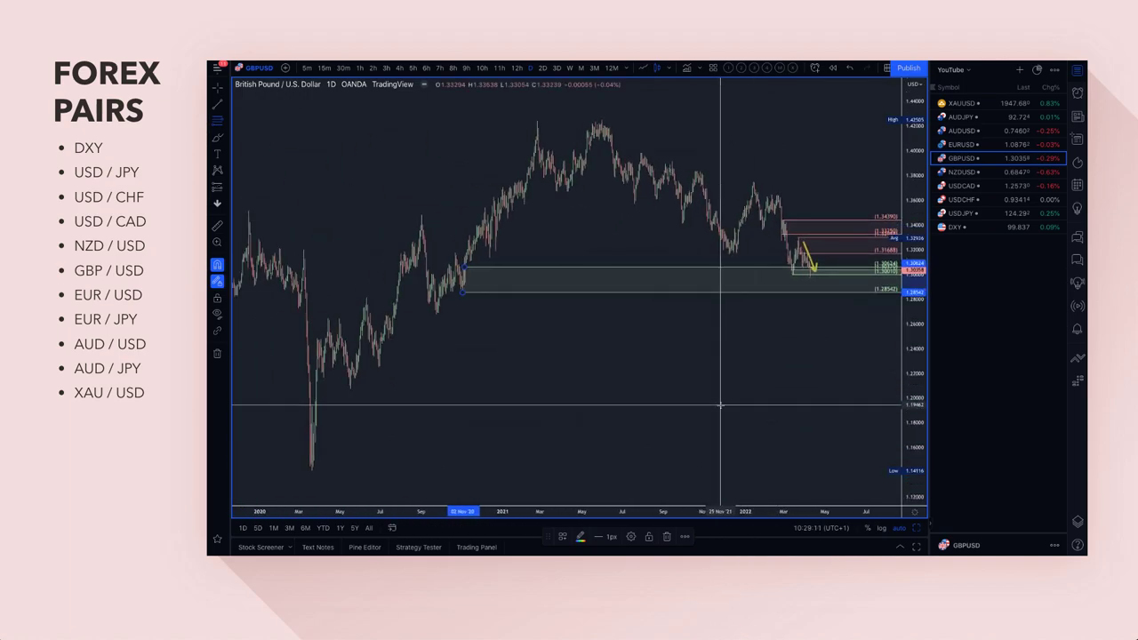
{"action": "left_click_drag", "start_coordinate": [720, 404], "coordinate": [648, 307]}
{"action": "key", "text": "Escape"}
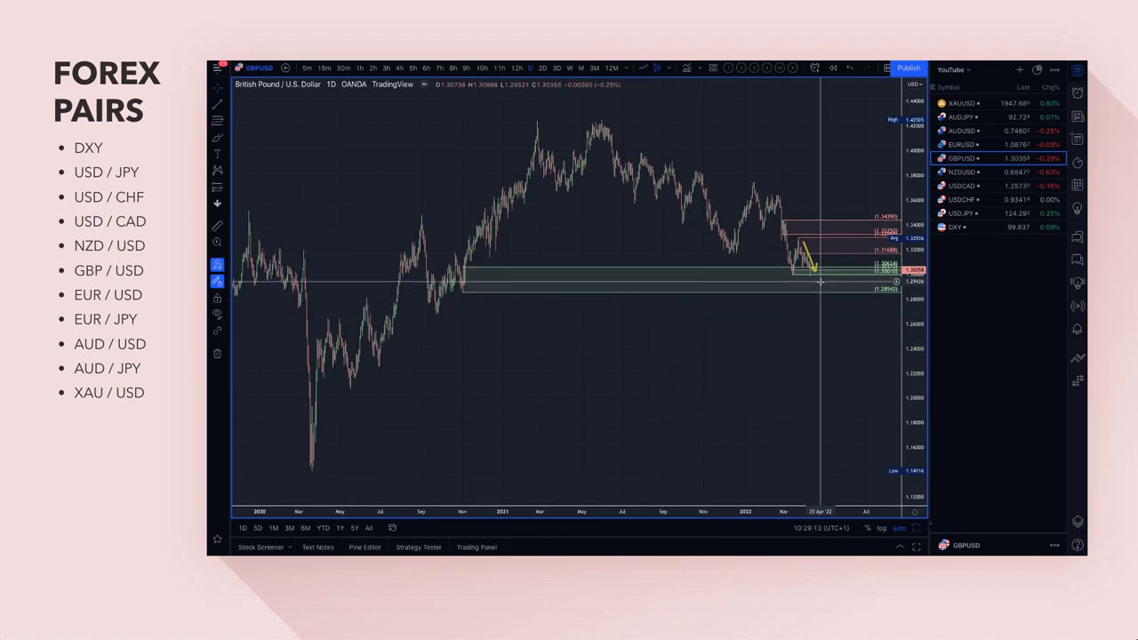
{"action": "left_click", "coordinate": [792, 271]}
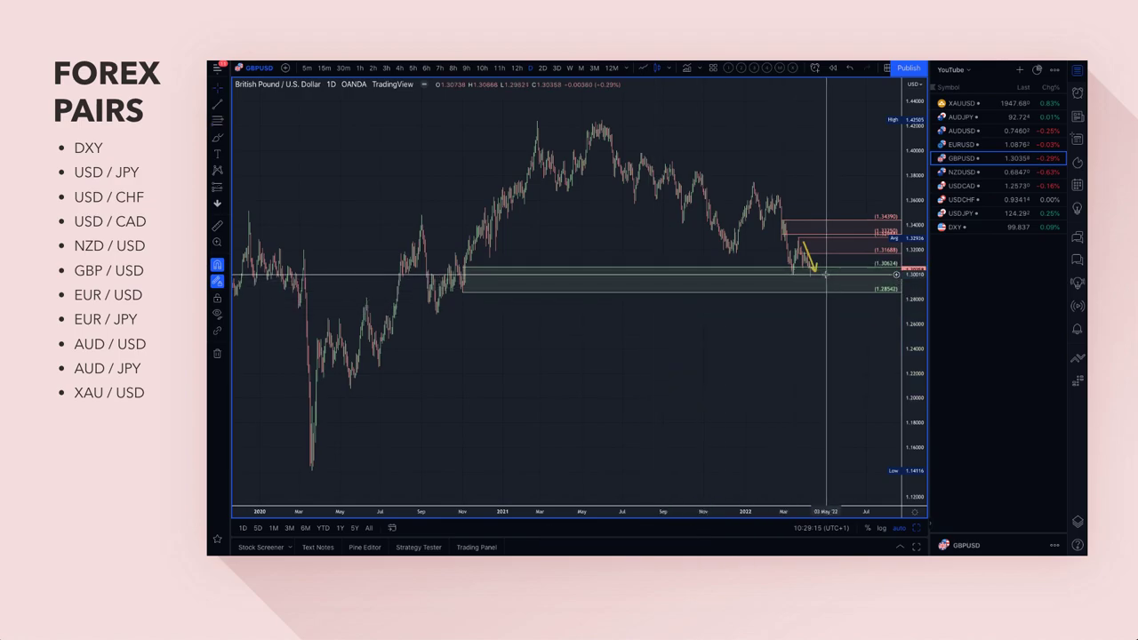
Brush a price path rising from the GBPUSD demand zone into the lower supply zone, followed by an arrow falling back to demand.
{"action": "scroll", "coordinate": [622, 293], "scroll_direction": "up", "scroll_amount": 5}
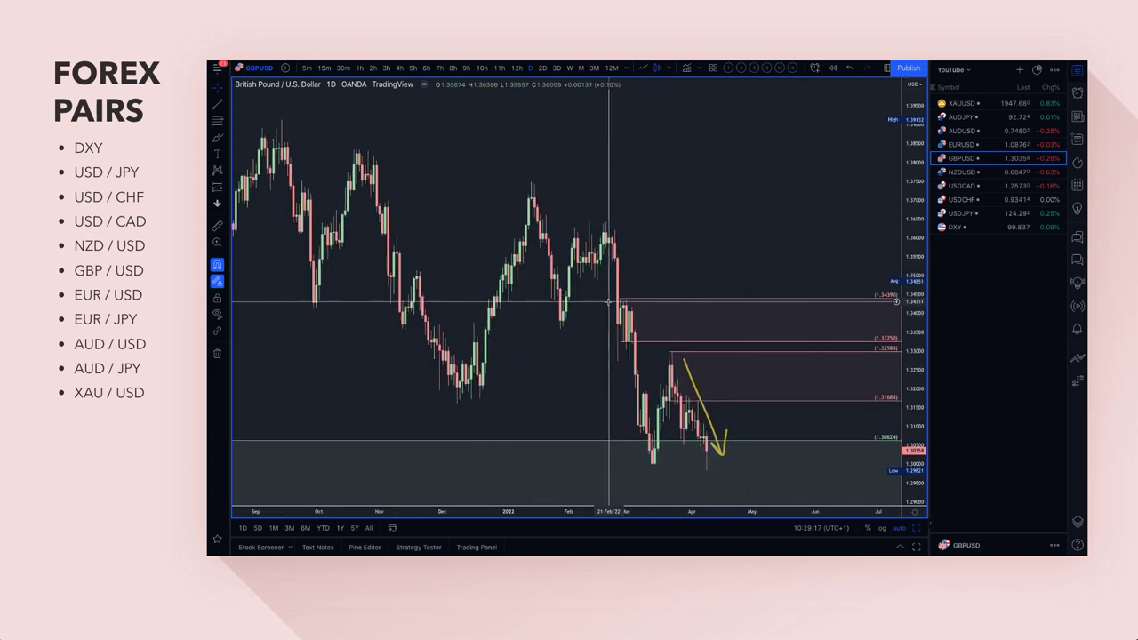
{"action": "scroll", "coordinate": [701, 454], "scroll_direction": "up", "scroll_amount": 3}
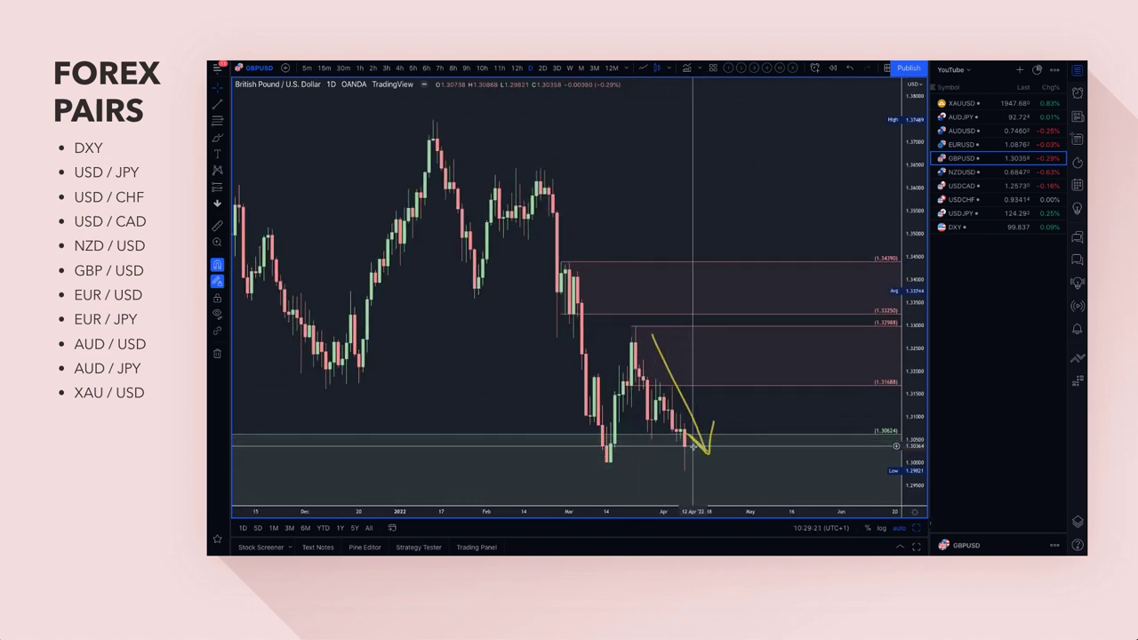
{"action": "mouse_move", "coordinate": [653, 460]}
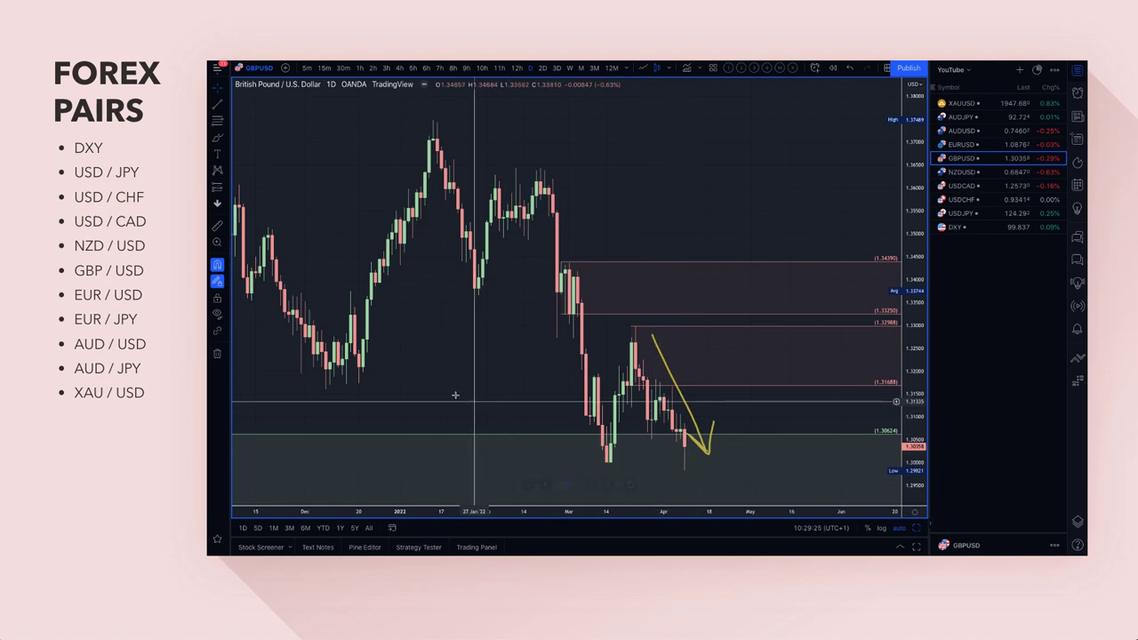
{"action": "left_click", "coordinate": [217, 136]}
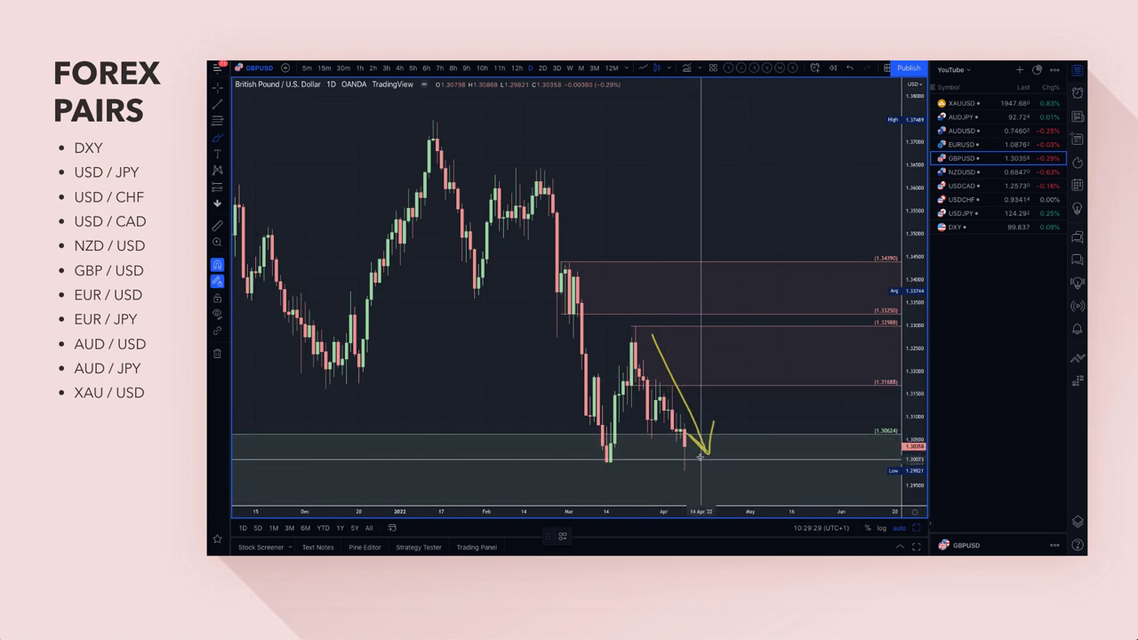
{"action": "left_click_drag", "start_coordinate": [605, 464], "coordinate": [699, 463]}
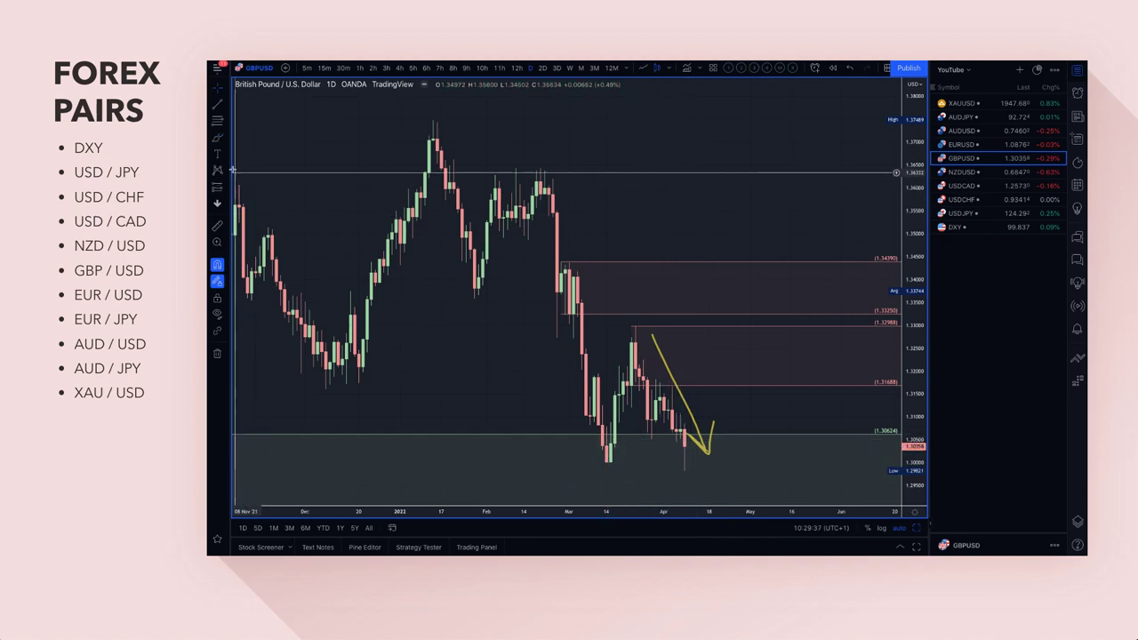
{"action": "left_click", "coordinate": [217, 139]}
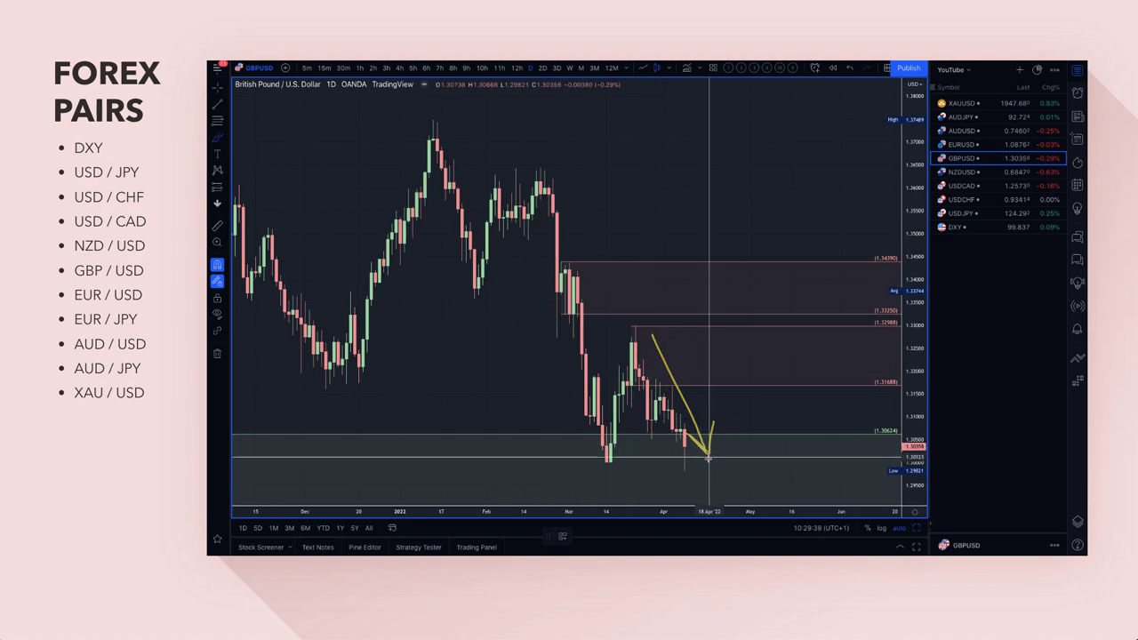
{"action": "mouse_move", "coordinate": [696, 455]}
{"action": "left_mouse_down"}
{"action": "mouse_move", "coordinate": [752, 368]}
{"action": "mouse_move", "coordinate": [762, 373]}
{"action": "left_mouse_up"}
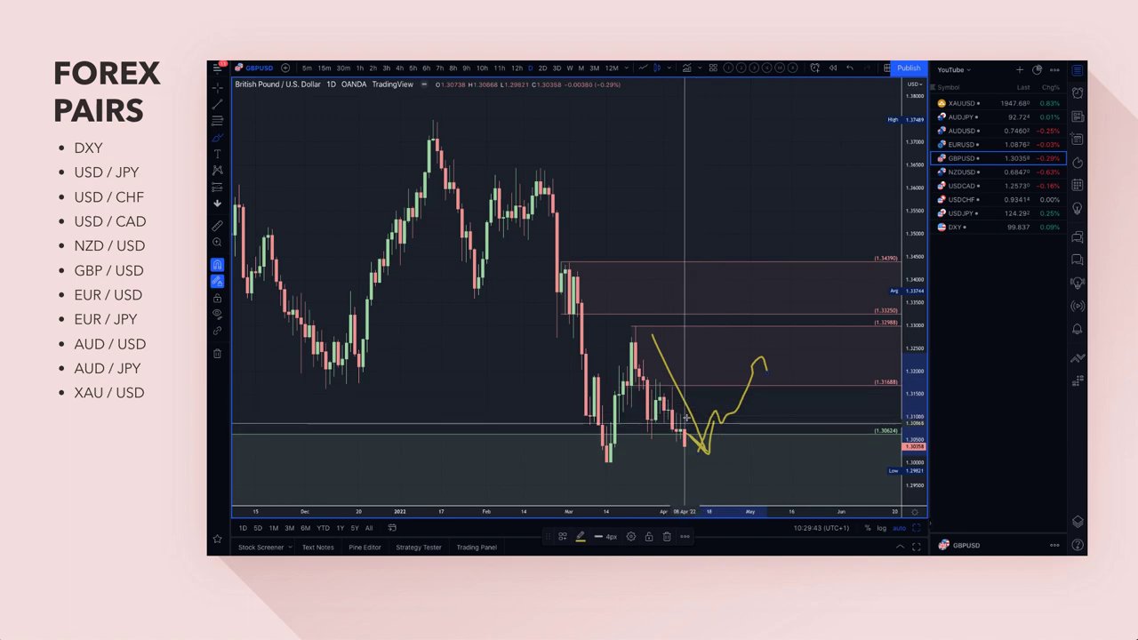
{"action": "mouse_move", "coordinate": [758, 373]}
{"action": "left_mouse_down"}
{"action": "mouse_move", "coordinate": [824, 436]}
{"action": "mouse_move", "coordinate": [823, 427]}
{"action": "left_mouse_up"}
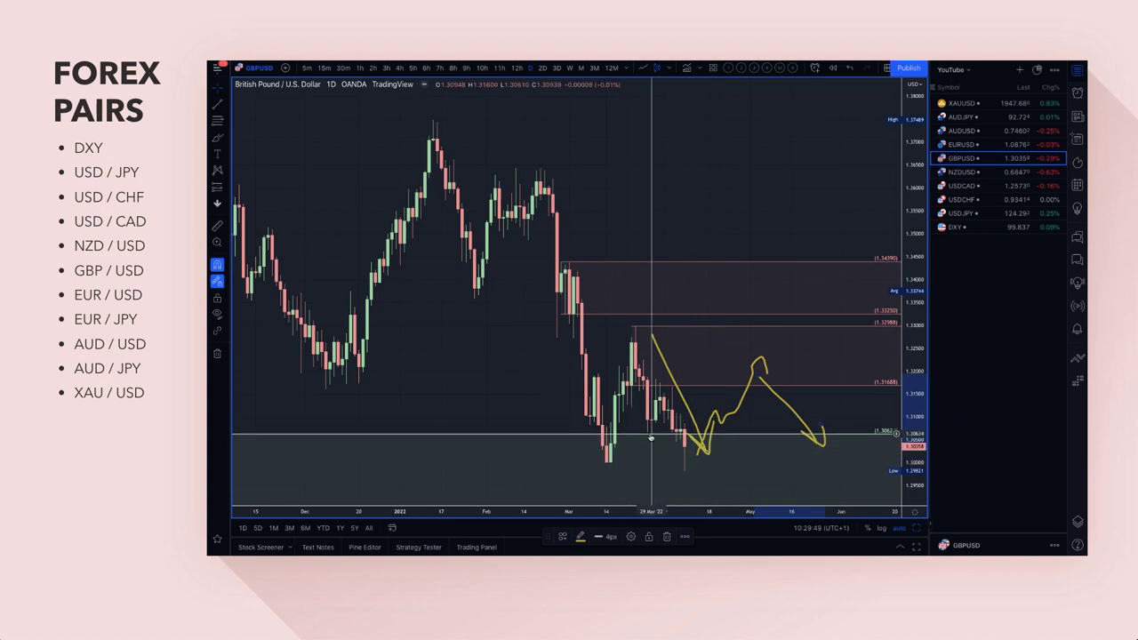
Extend the lower edge of the 23 March supply zone on GBPUSD down to 1.31153, keeping its top at 1.32988.
{"action": "scroll", "coordinate": [657, 436], "scroll_direction": "up", "scroll_amount": 2}
{"action": "scroll", "coordinate": [658, 436], "scroll_direction": "up", "scroll_amount": 2}
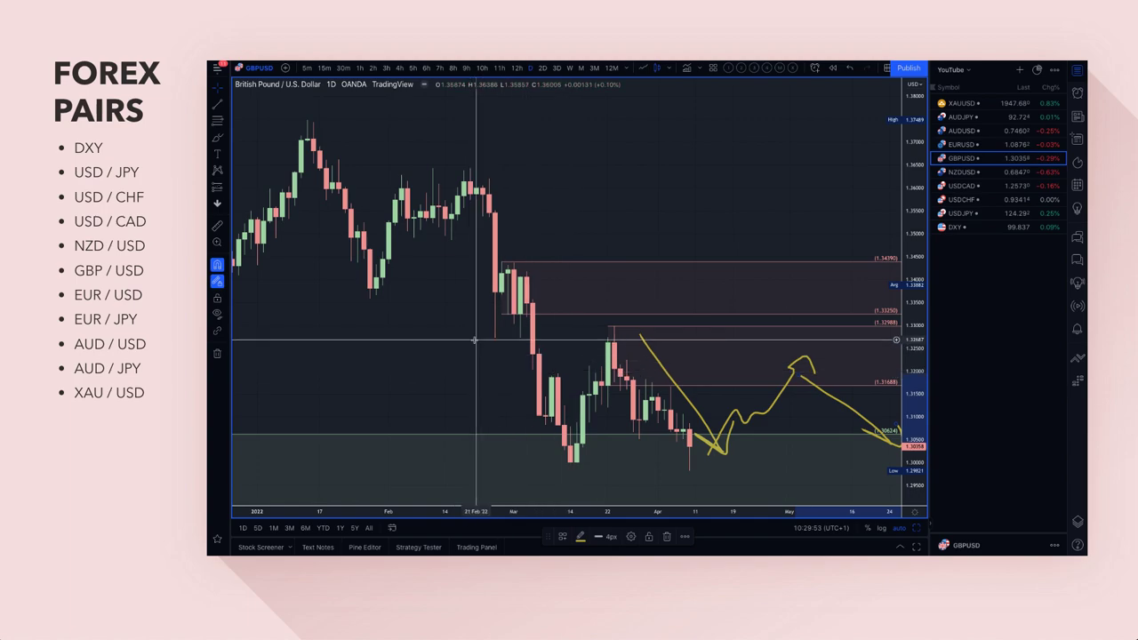
{"action": "left_click", "coordinate": [217, 121]}
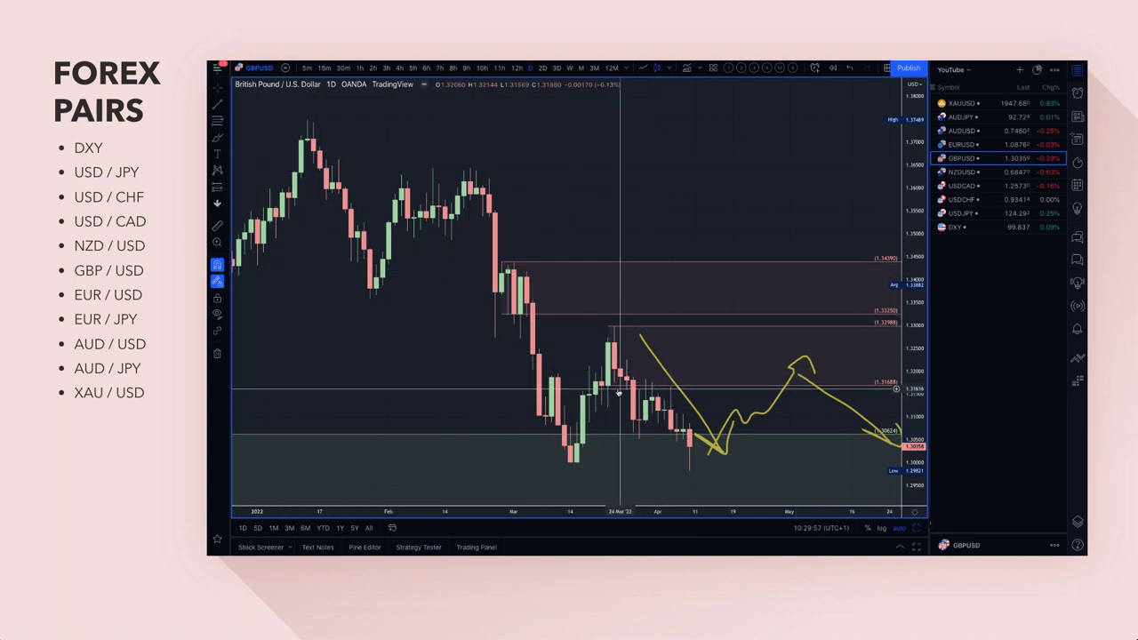
{"action": "left_click", "coordinate": [613, 327]}
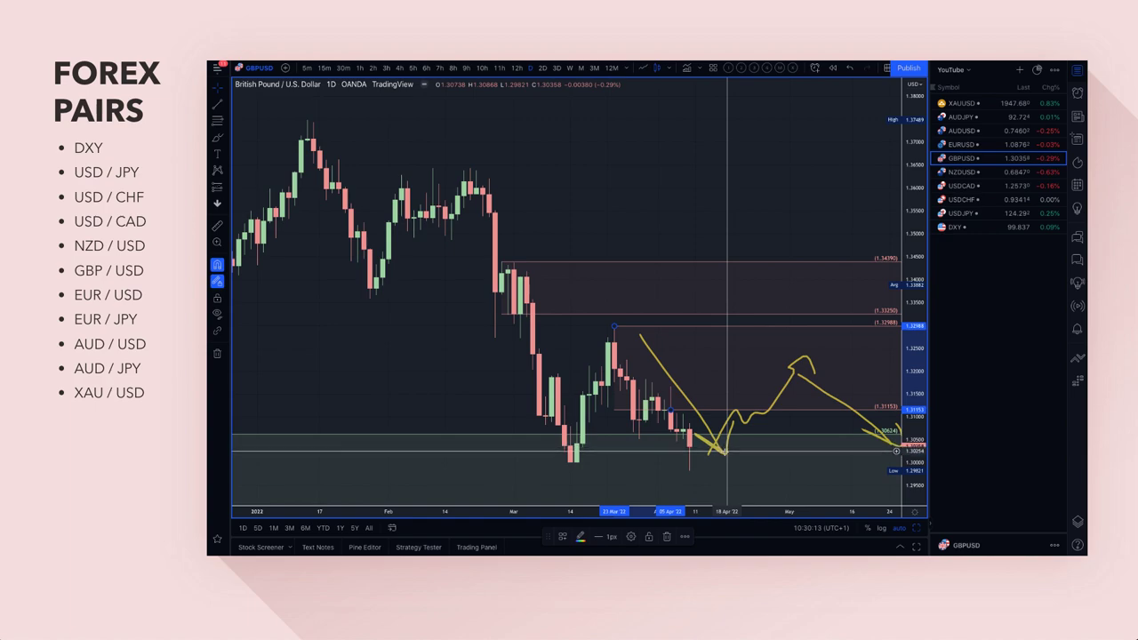
Remove the brushed falling arrow, the rising path and the second falling arrow from the GBPUSD chart.
{"action": "key", "text": "ctrl+z"}
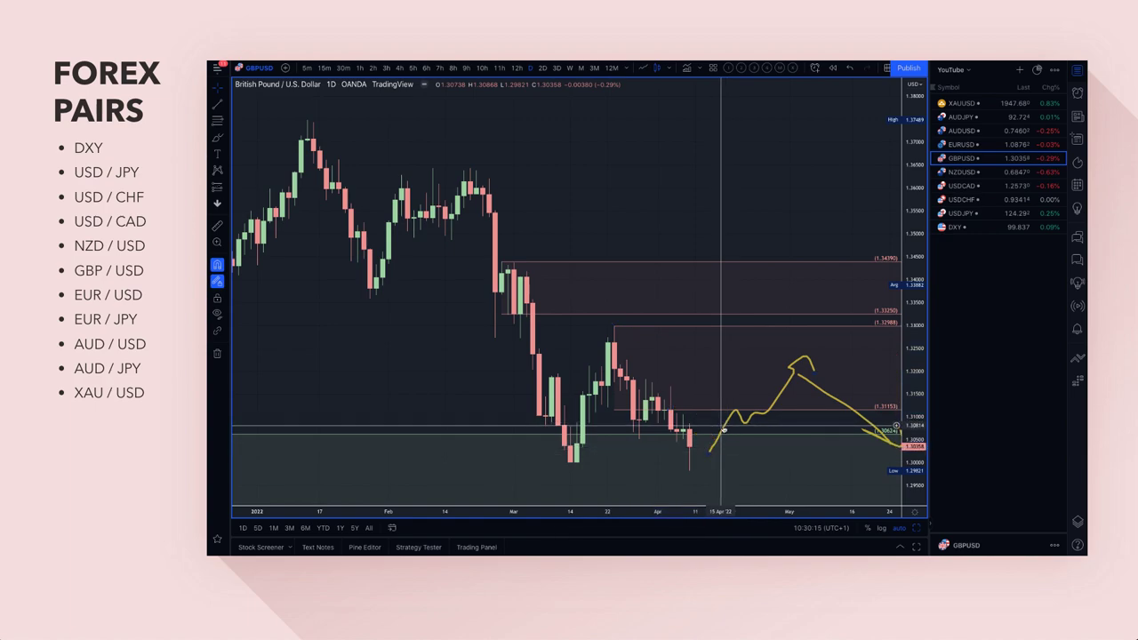
{"action": "key", "text": "ctrl+z"}
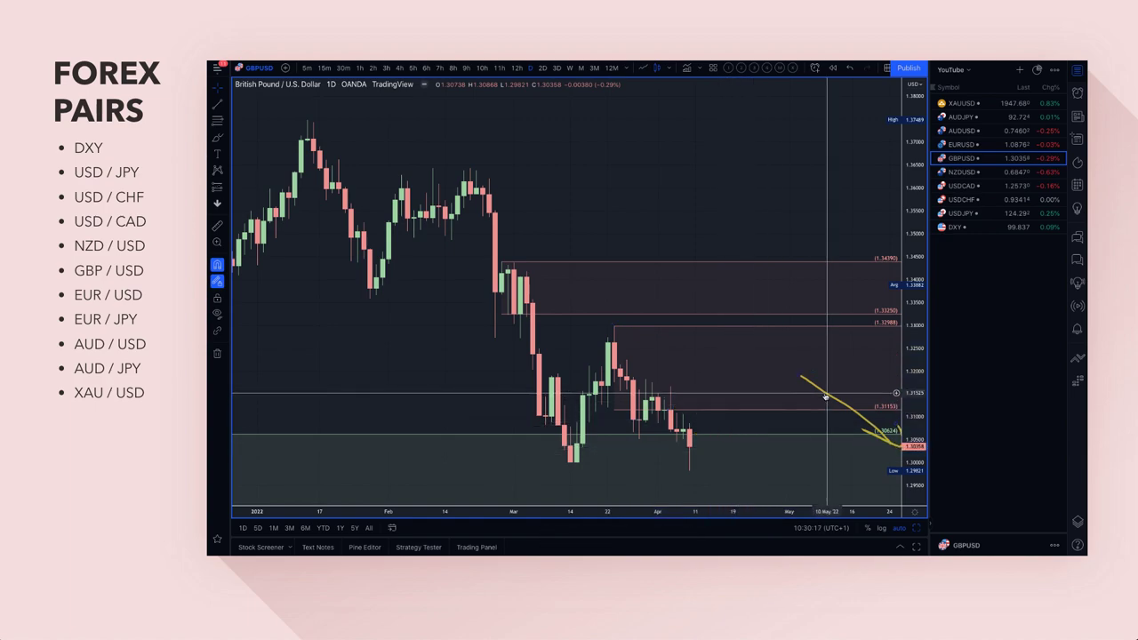
{"action": "key", "text": "ctrl+z"}
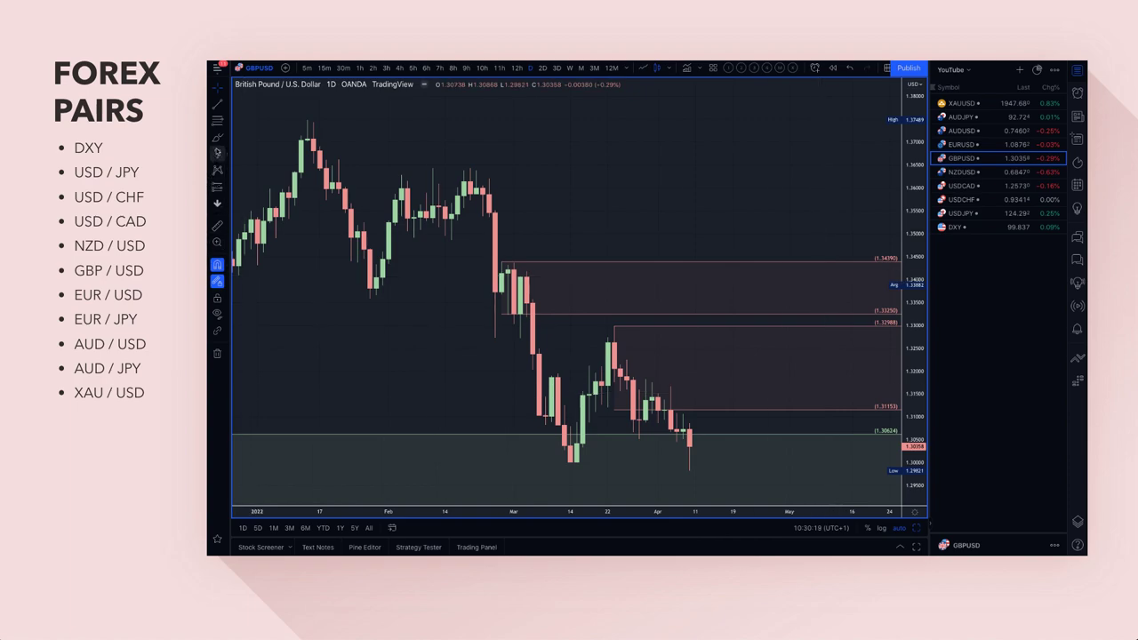
Brush a circle around the latest GBPUSD candle's low, an arrow rising into the lower supply zone, and an arrow falling through that zone.
{"action": "left_click", "coordinate": [217, 138]}
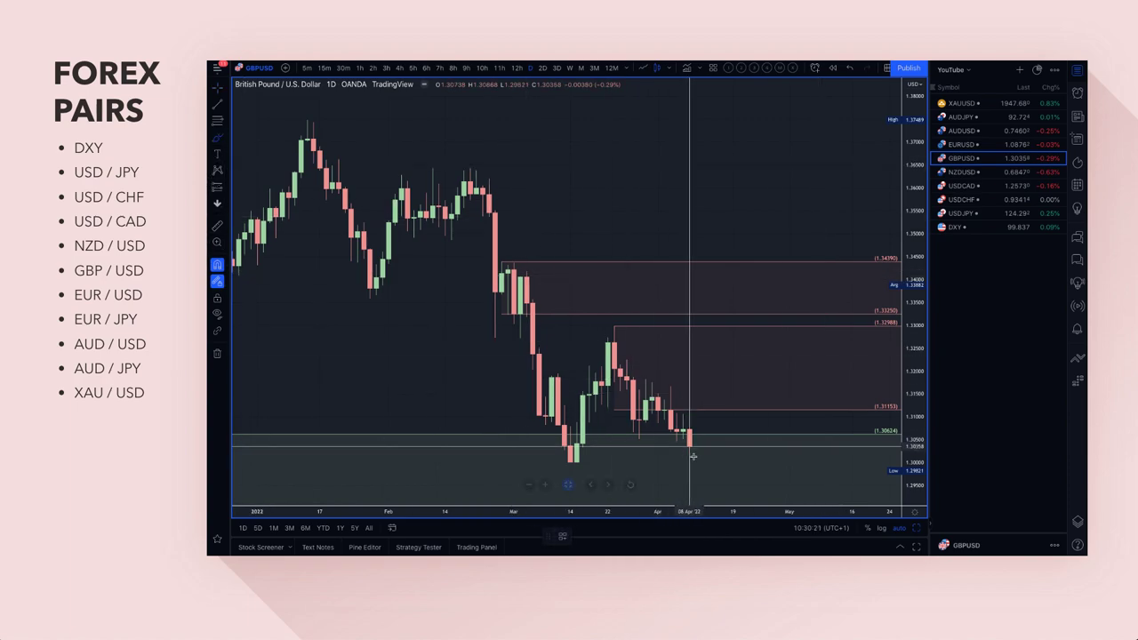
{"action": "left_click_drag", "start_coordinate": [688, 446], "coordinate": [677, 444]}
{"action": "mouse_move", "coordinate": [702, 462]}
{"action": "left_mouse_down"}
{"action": "mouse_move", "coordinate": [734, 409]}
{"action": "mouse_move", "coordinate": [745, 427]}
{"action": "left_mouse_up"}
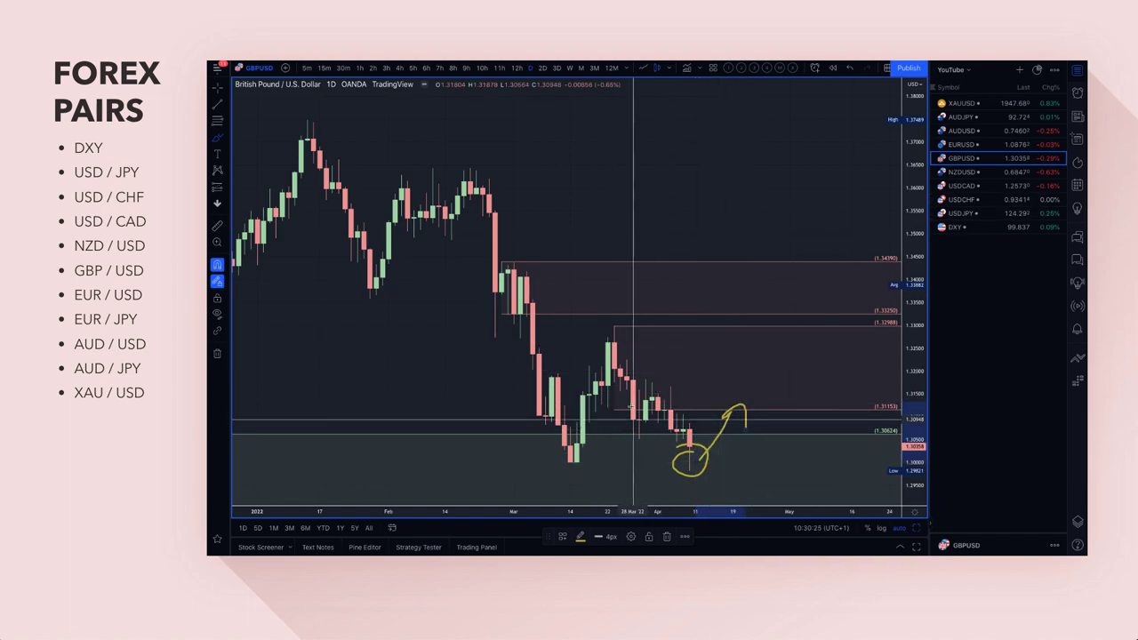
{"action": "left_click_drag", "start_coordinate": [729, 347], "coordinate": [777, 417]}
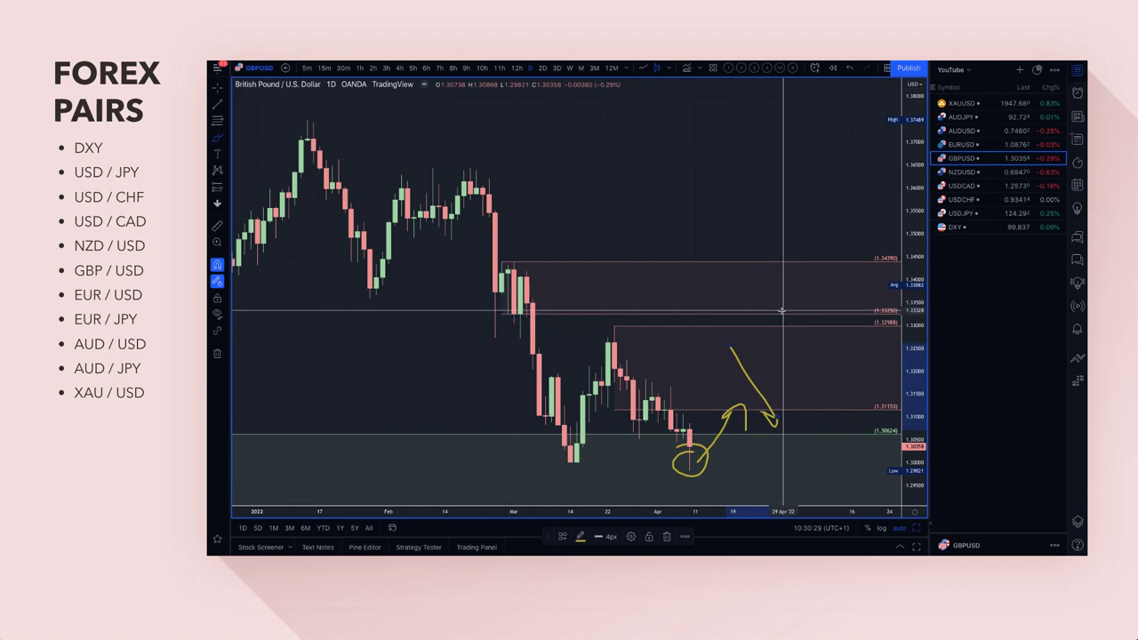
{"action": "left_click_drag", "start_coordinate": [744, 280], "coordinate": [738, 274]}
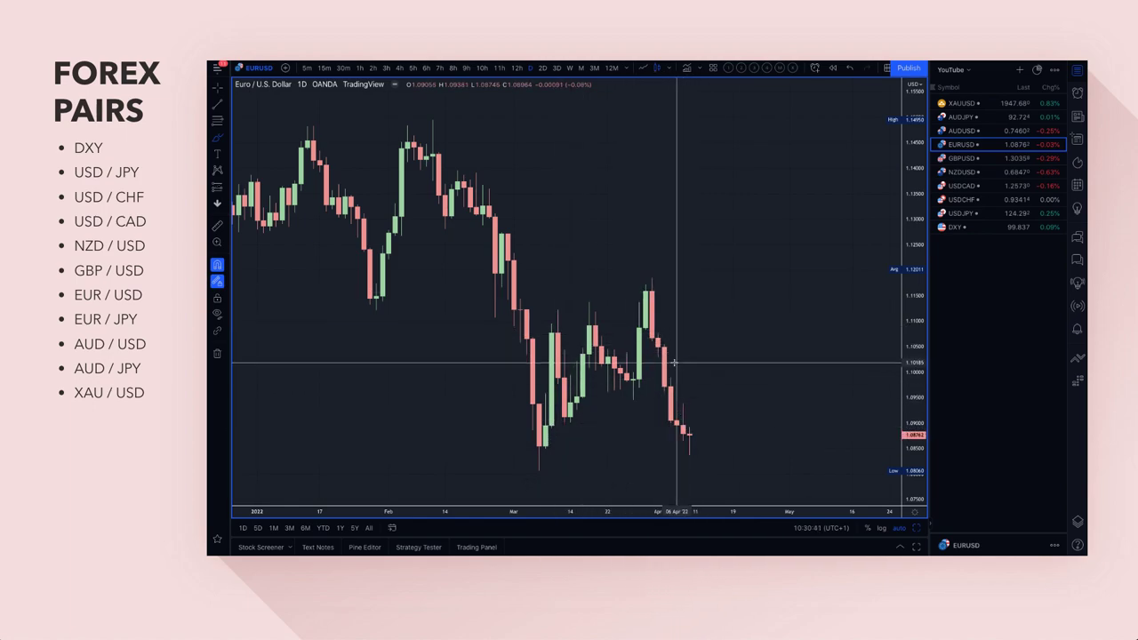
Brush a circle around EURUSD's late-March swing high and another around the small candles of early April.
{"action": "left_click_drag", "start_coordinate": [653, 285], "coordinate": [656, 271]}
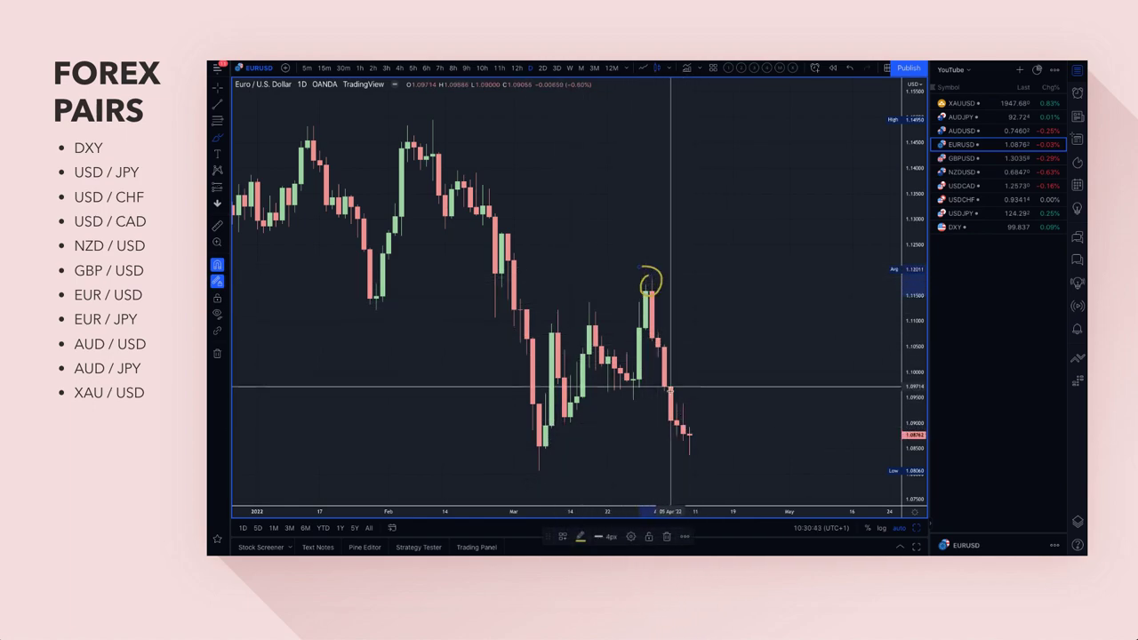
{"action": "mouse_move", "coordinate": [674, 411]}
{"action": "left_mouse_down"}
{"action": "mouse_move", "coordinate": [681, 436]}
{"action": "mouse_move", "coordinate": [660, 415]}
{"action": "left_mouse_up"}
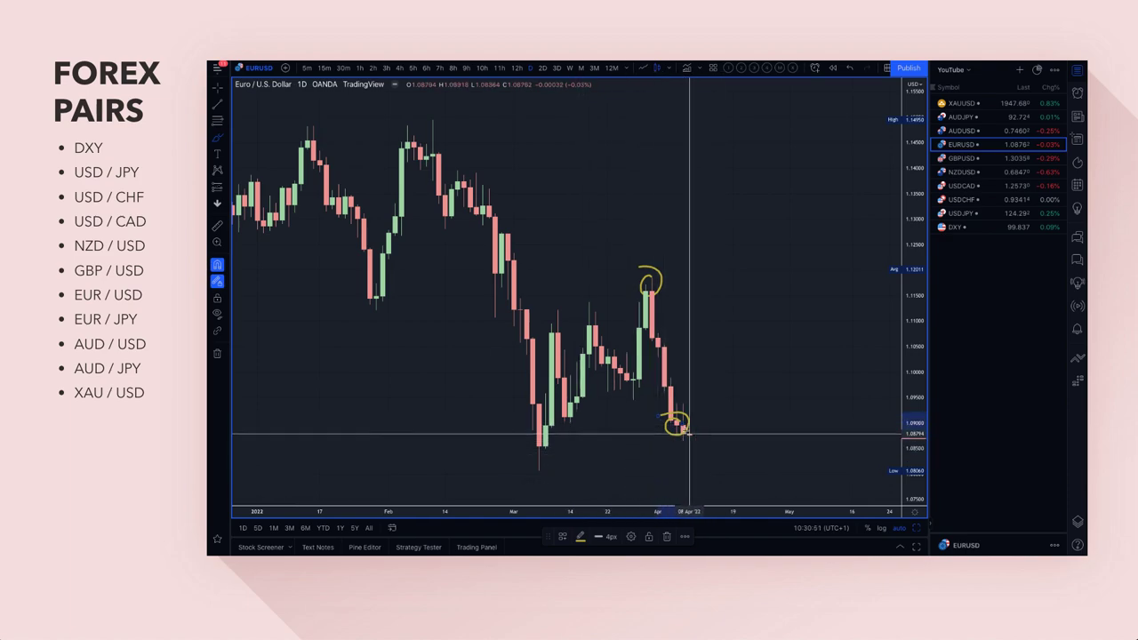
{"action": "scroll", "coordinate": [658, 444], "scroll_direction": "down", "scroll_amount": 2}
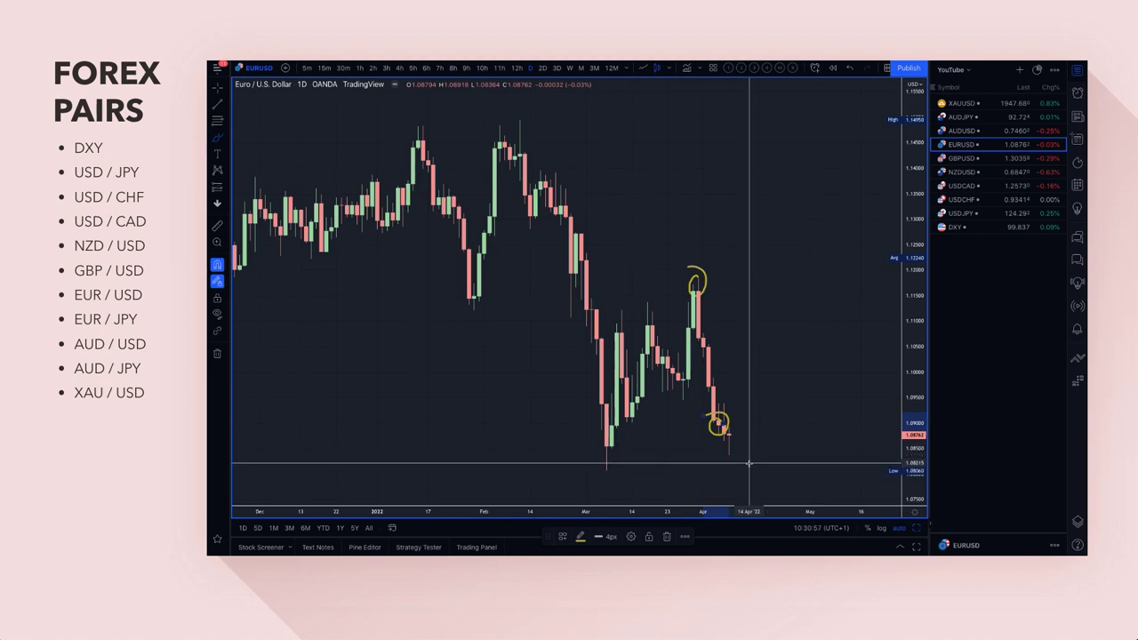
{"action": "scroll", "coordinate": [551, 377], "scroll_direction": "up", "scroll_amount": 3}
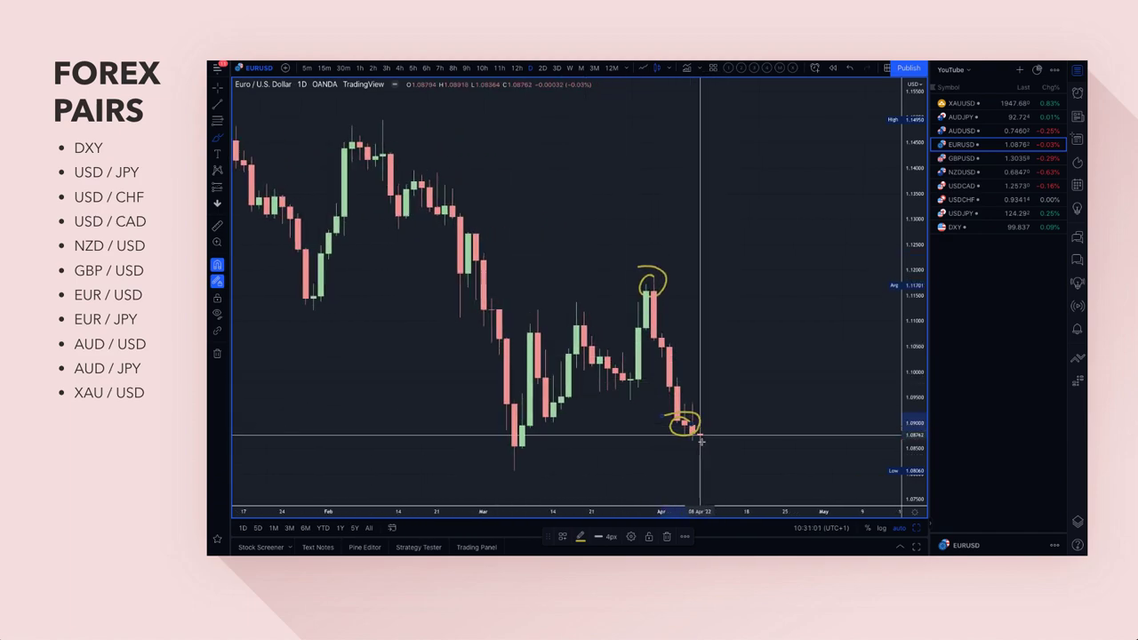
Draw a zone at EURUSD's late-March high between 1.10866 and 1.11849, apply the 1. SUPPLY template, and ready the Brush tool.
{"action": "left_click", "coordinate": [216, 121]}
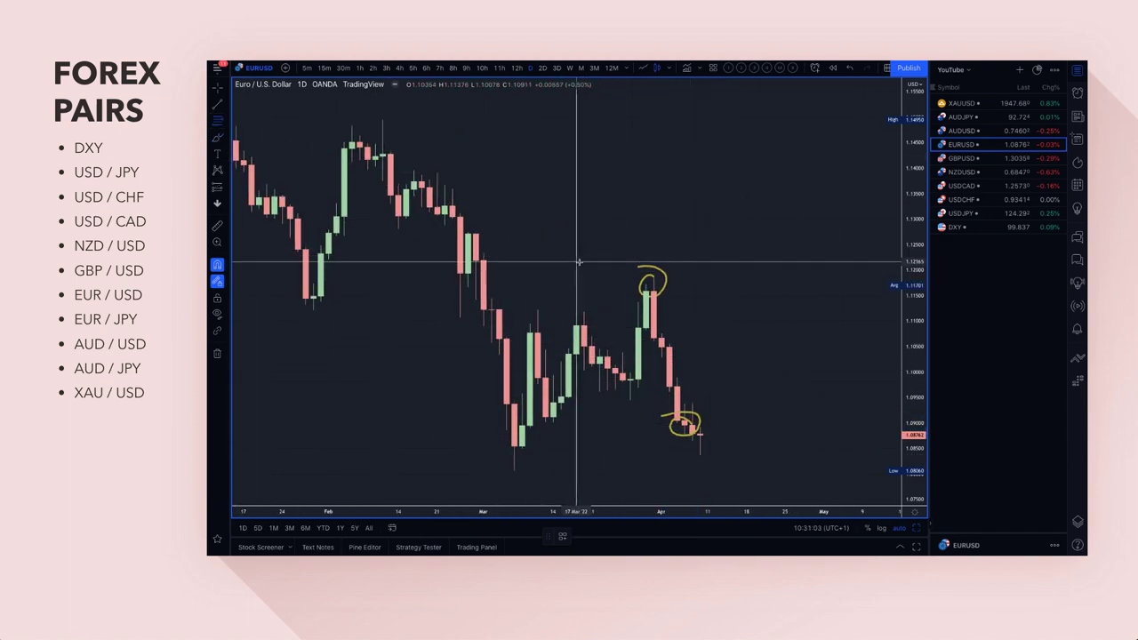
{"action": "left_click_drag", "start_coordinate": [646, 326], "coordinate": [653, 277]}
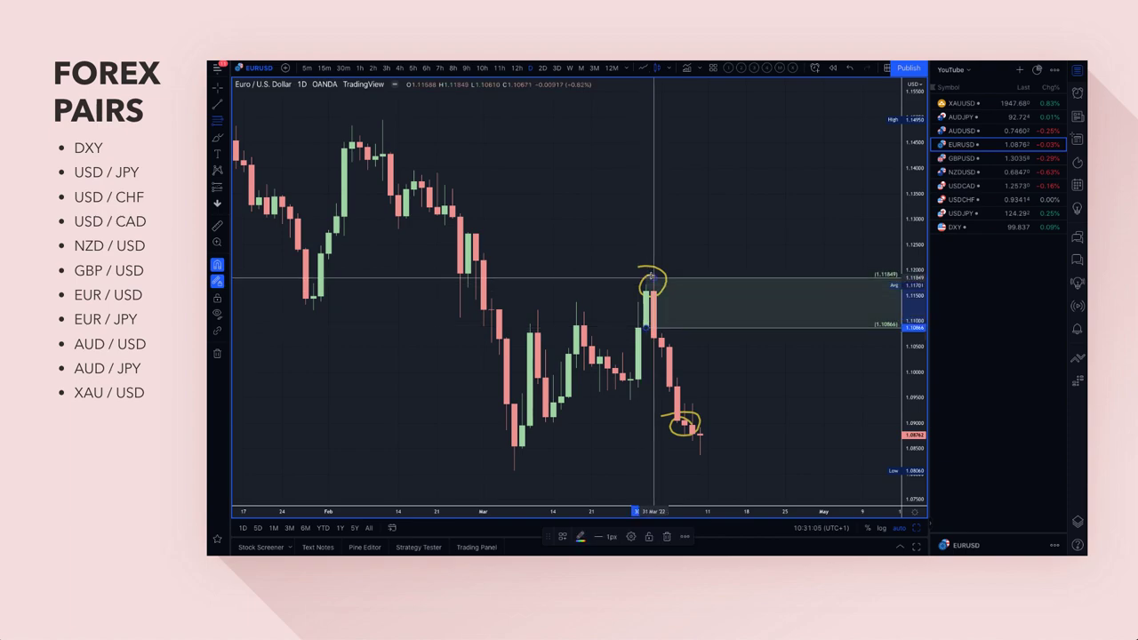
{"action": "left_click", "coordinate": [563, 536]}
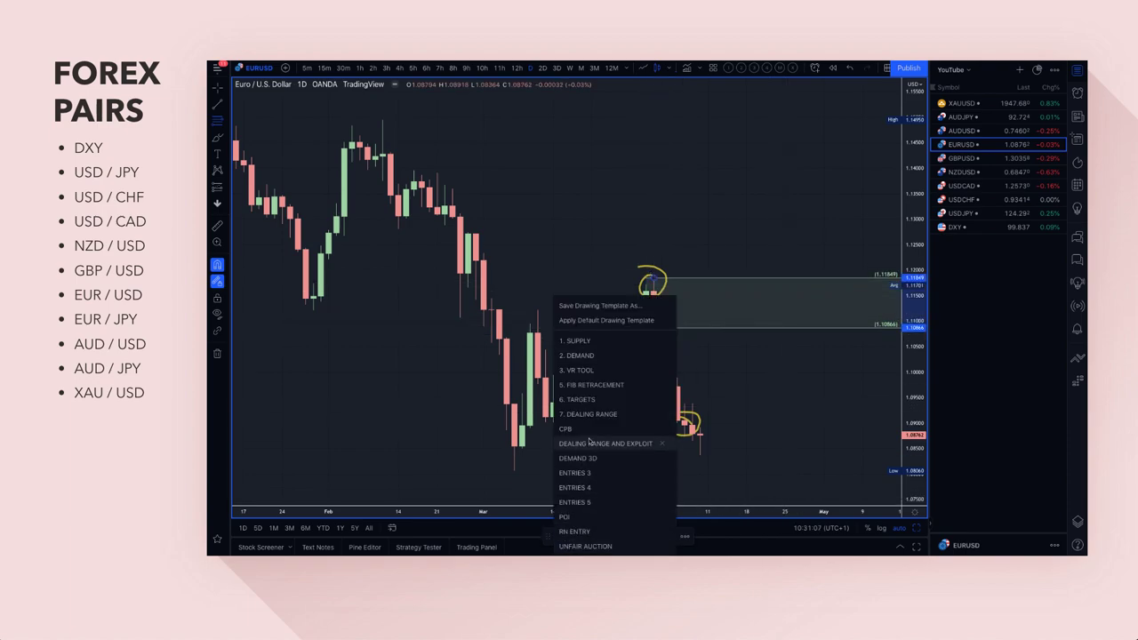
{"action": "left_click", "coordinate": [594, 353]}
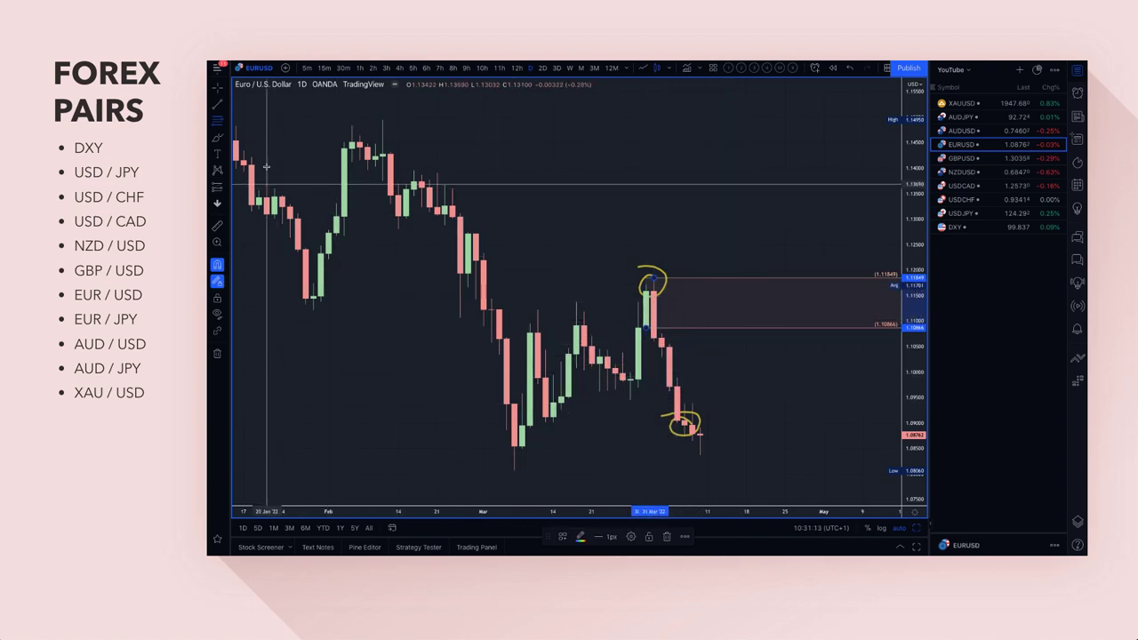
{"action": "left_click", "coordinate": [217, 138]}
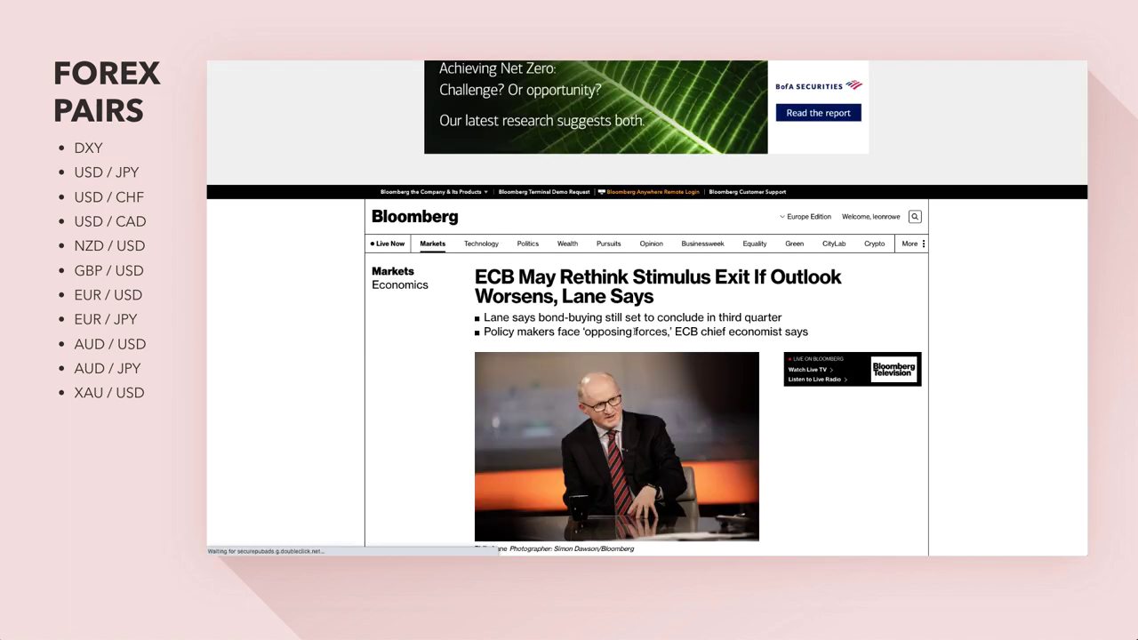
Switch to the Bloomberg article on the ECB rethinking its stimulus exit and read its headline, bullet points and opening paragraph.
{"action": "scroll", "coordinate": [635, 334], "scroll_direction": "down", "scroll_amount": 3}
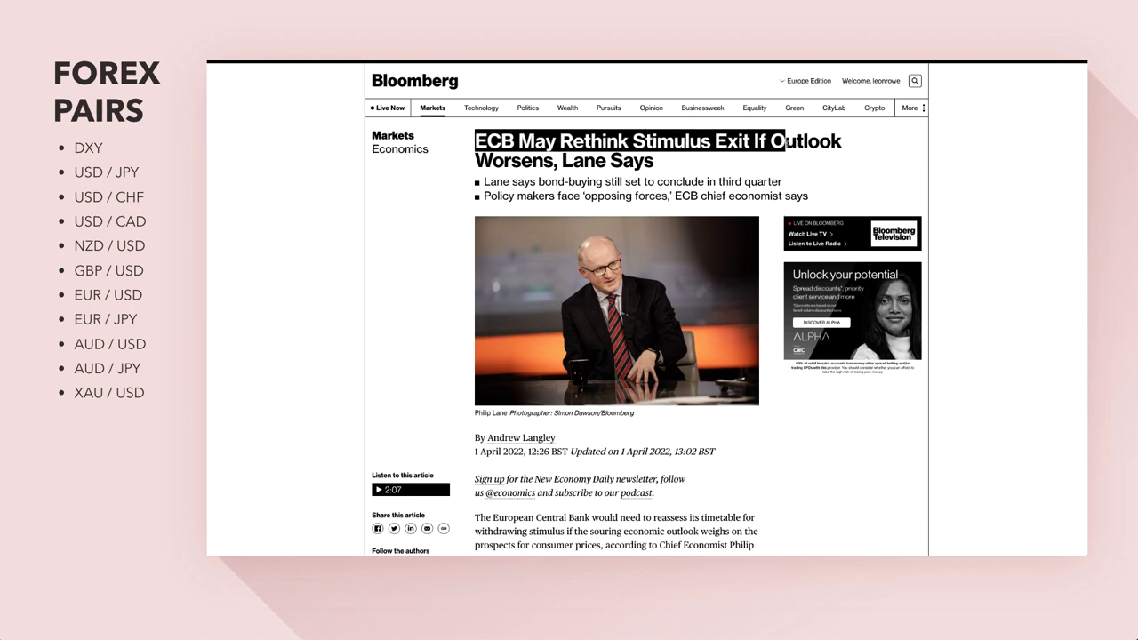
{"action": "left_click_drag", "start_coordinate": [784, 142], "coordinate": [639, 182]}
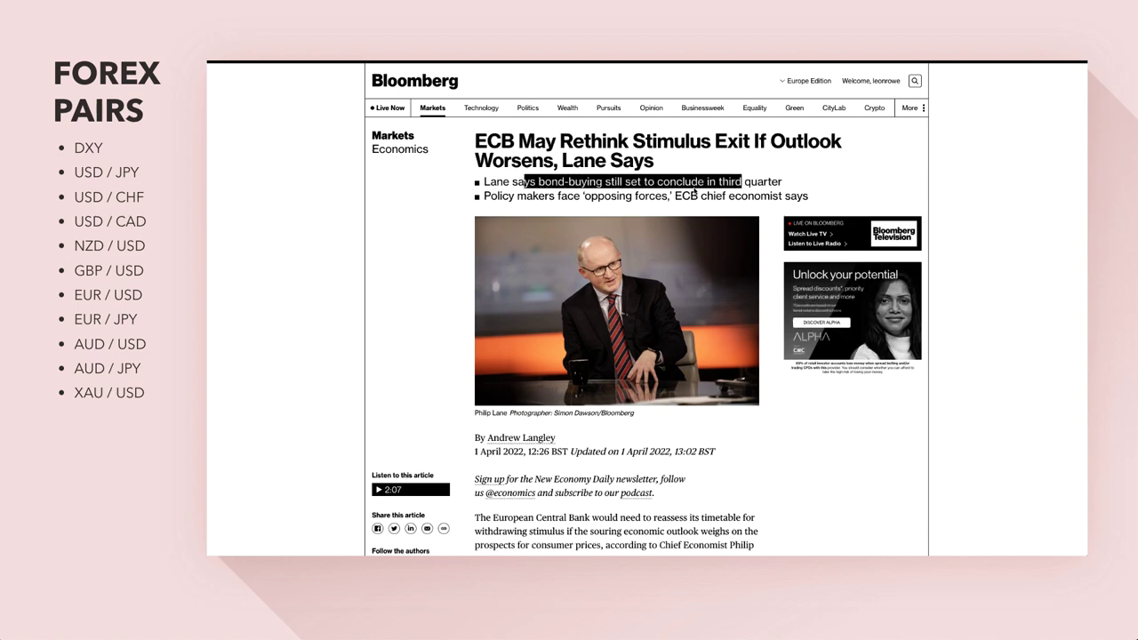
{"action": "left_click_drag", "start_coordinate": [526, 196], "coordinate": [655, 195]}
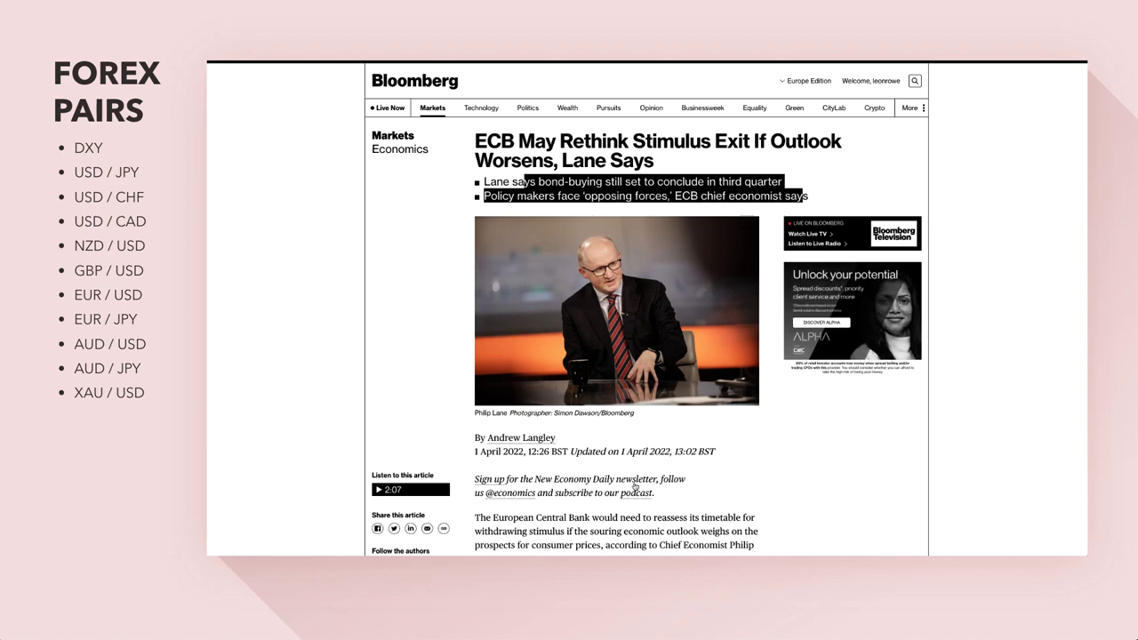
{"action": "scroll", "coordinate": [634, 487], "scroll_direction": "down", "scroll_amount": 1}
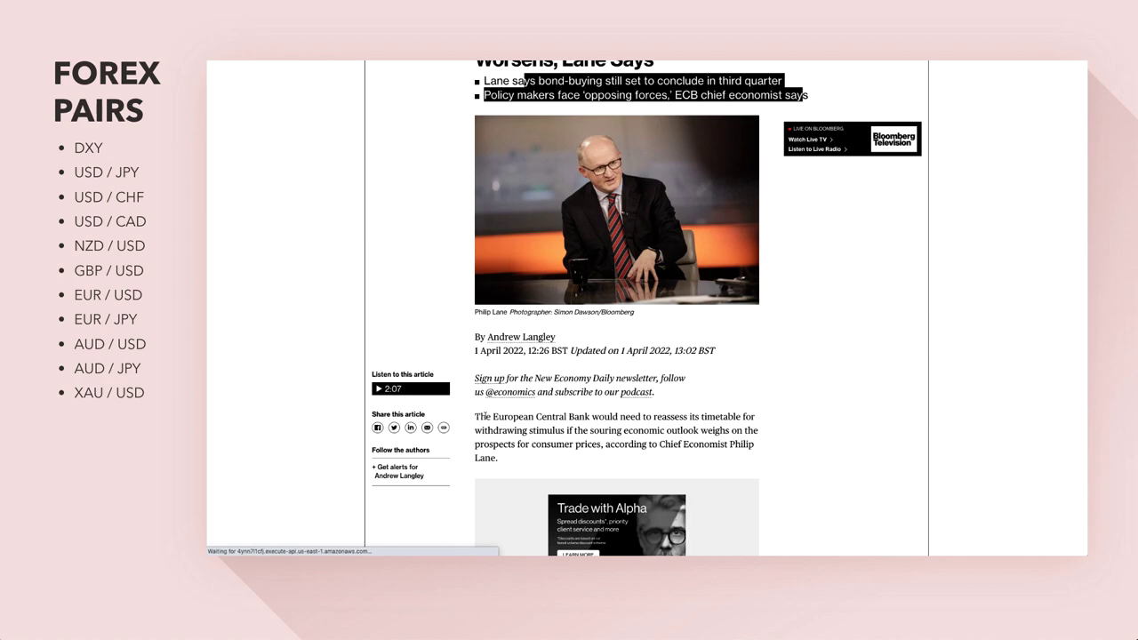
{"action": "left_click", "coordinate": [485, 416]}
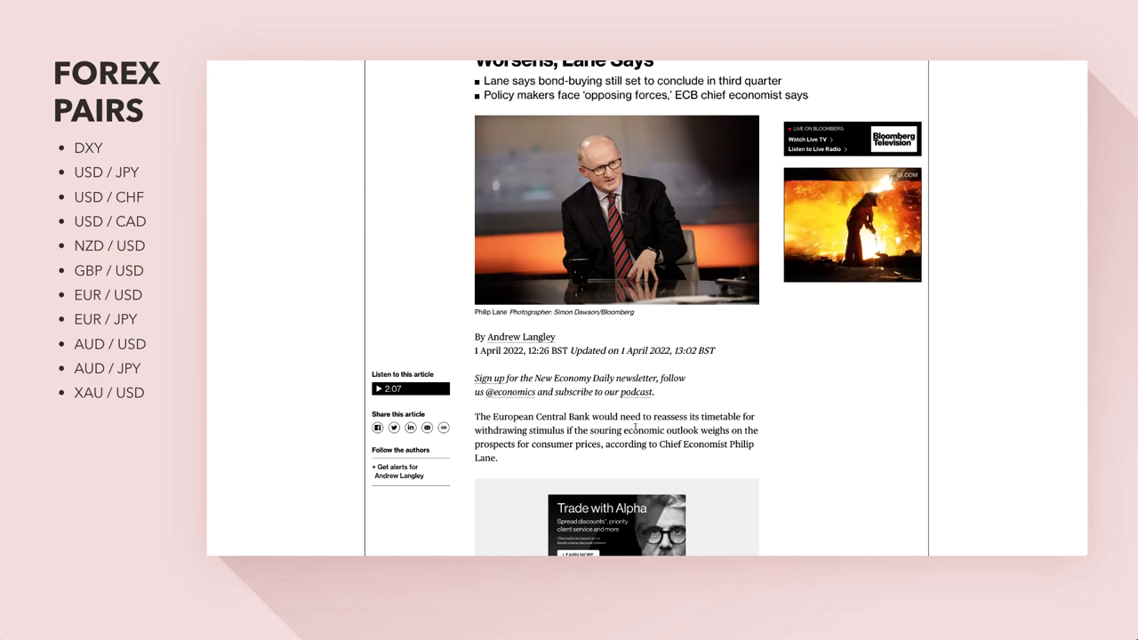
{"action": "left_click_drag", "start_coordinate": [506, 431], "coordinate": [623, 430]}
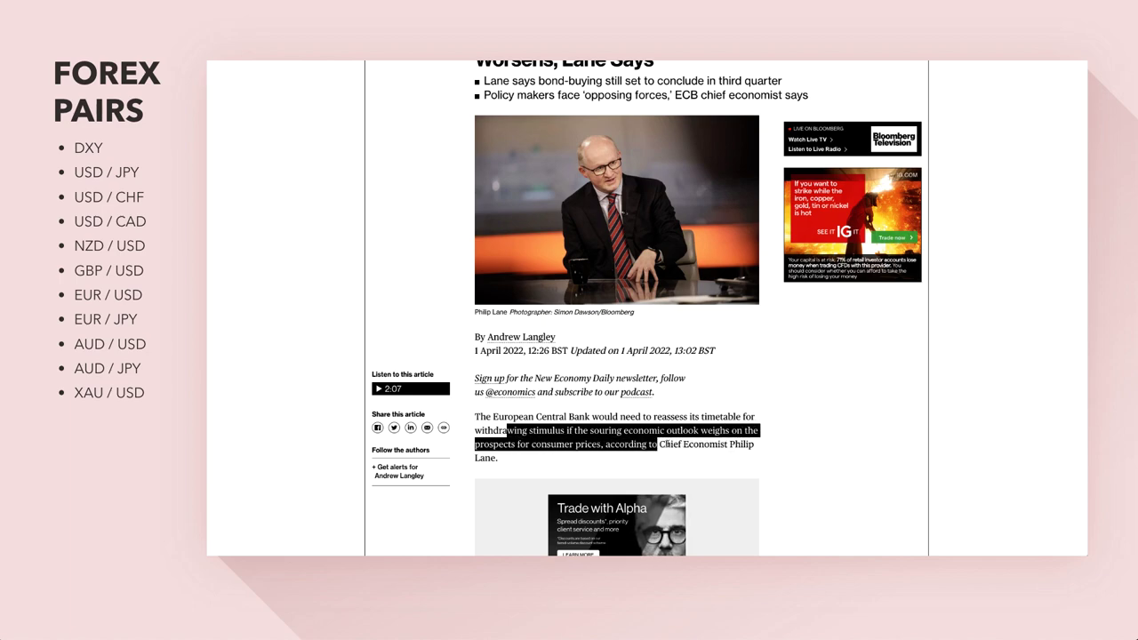
{"action": "left_click_drag", "start_coordinate": [756, 449], "coordinate": [547, 461]}
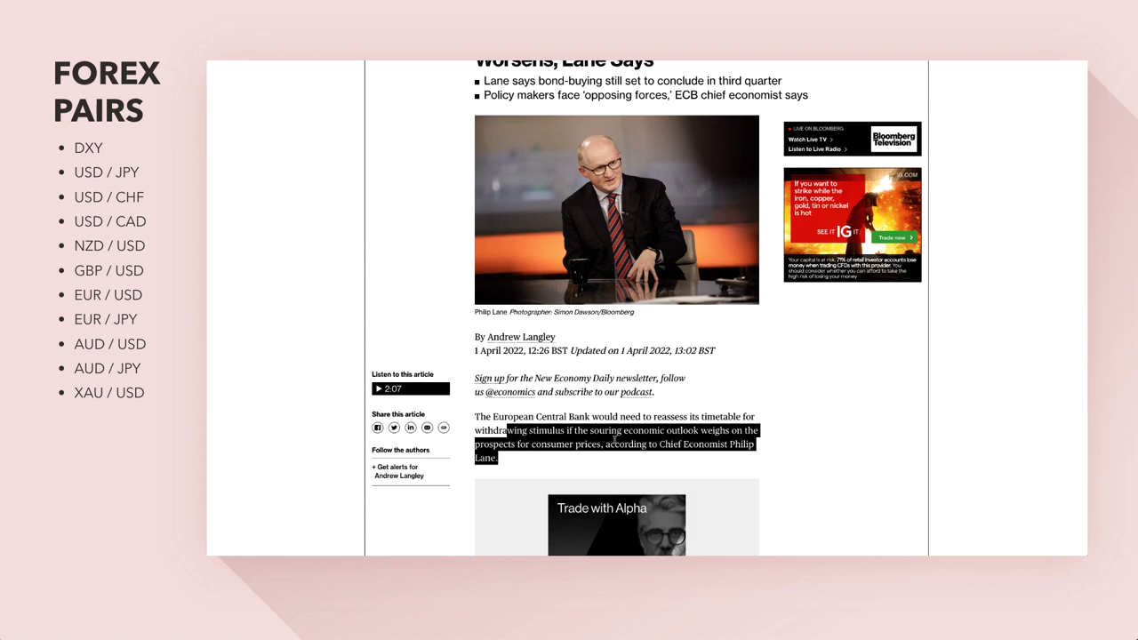
{"action": "scroll", "coordinate": [627, 202], "scroll_direction": "up", "scroll_amount": 2}
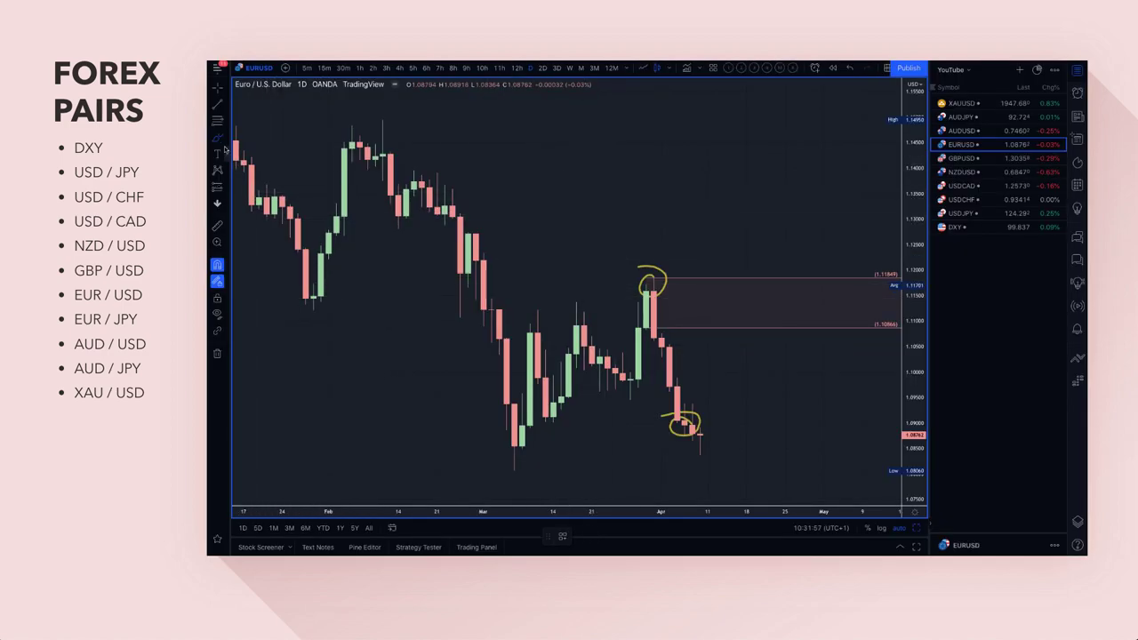
On EURUSD, brush a zigzag arrow rising towards the supply zone, a circle inside the zone, and an arrow falling from it.
{"action": "left_click", "coordinate": [218, 140]}
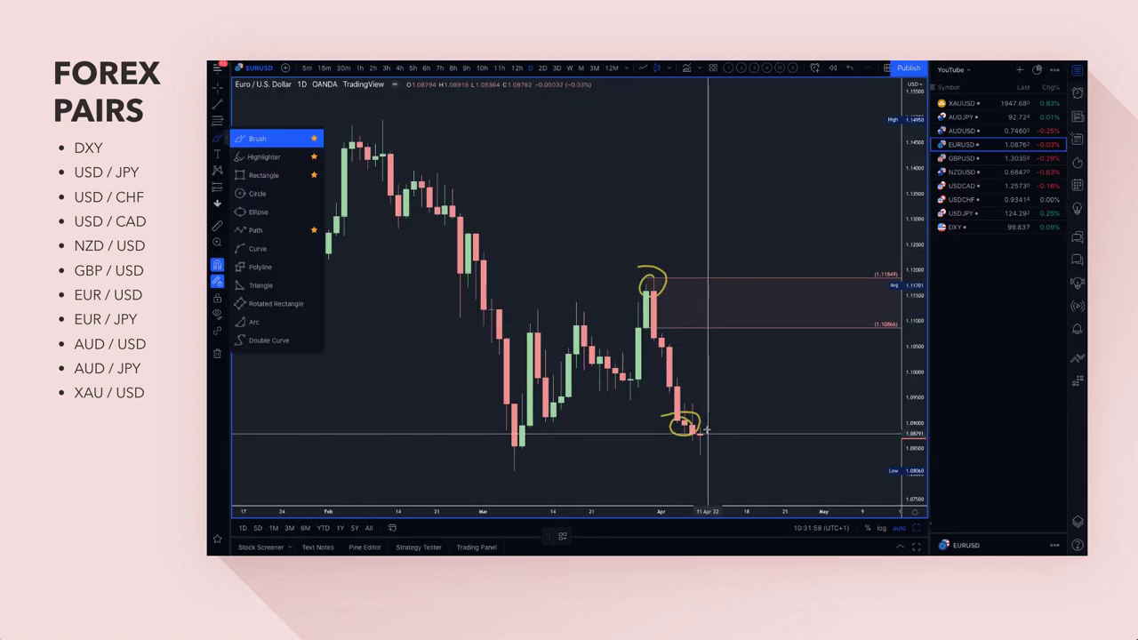
{"action": "mouse_move", "coordinate": [707, 431]}
{"action": "left_mouse_down"}
{"action": "mouse_move", "coordinate": [752, 374]}
{"action": "mouse_move", "coordinate": [784, 361]}
{"action": "mouse_move", "coordinate": [775, 341]}
{"action": "mouse_move", "coordinate": [794, 366]}
{"action": "left_mouse_up"}
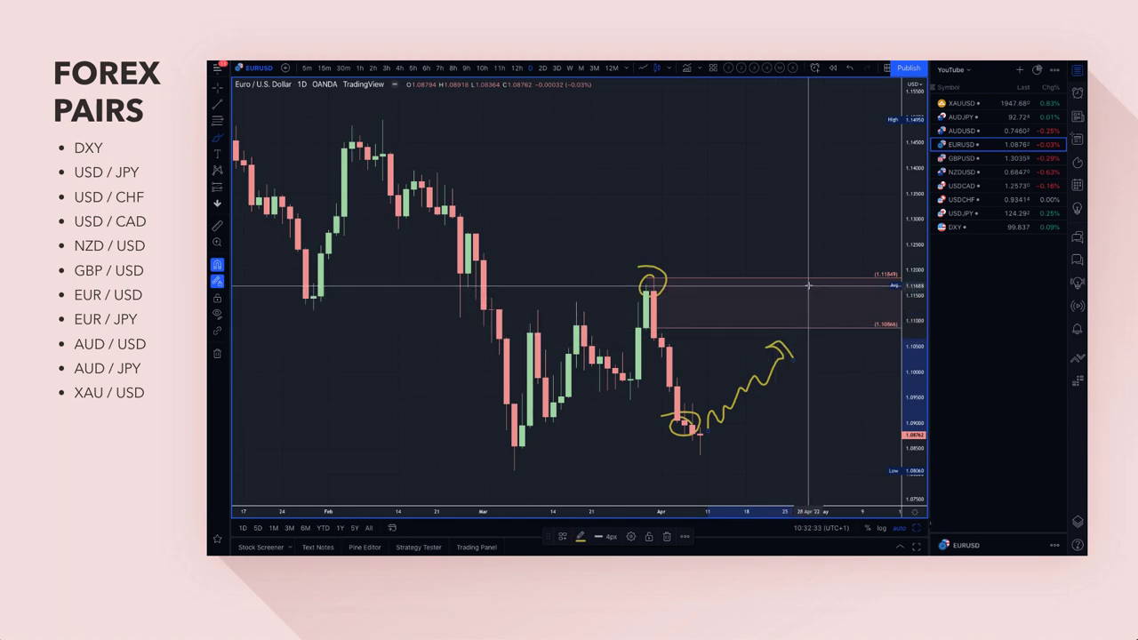
{"action": "mouse_move", "coordinate": [807, 284]}
{"action": "left_mouse_down"}
{"action": "mouse_move", "coordinate": [804, 324]}
{"action": "mouse_move", "coordinate": [803, 284]}
{"action": "mouse_move", "coordinate": [833, 373]}
{"action": "mouse_move", "coordinate": [851, 371]}
{"action": "left_mouse_up"}
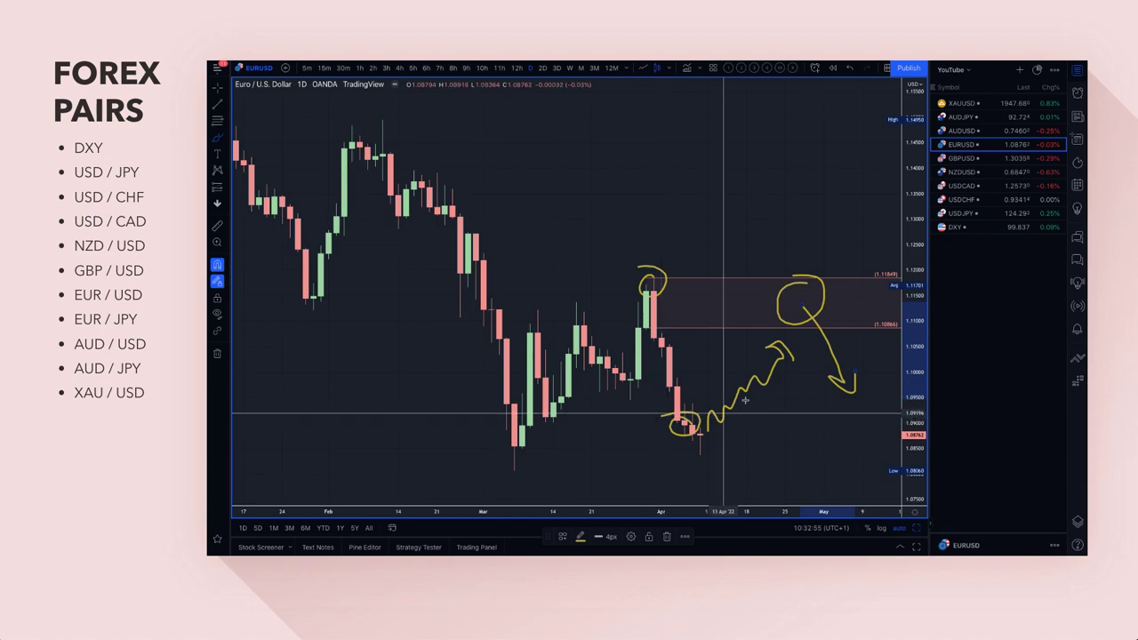
Draw a zone from the 7 March EURUSD candle between 1.09376 and 1.08060 and apply the 2. DEMAND template.
{"action": "left_click", "coordinate": [217, 123]}
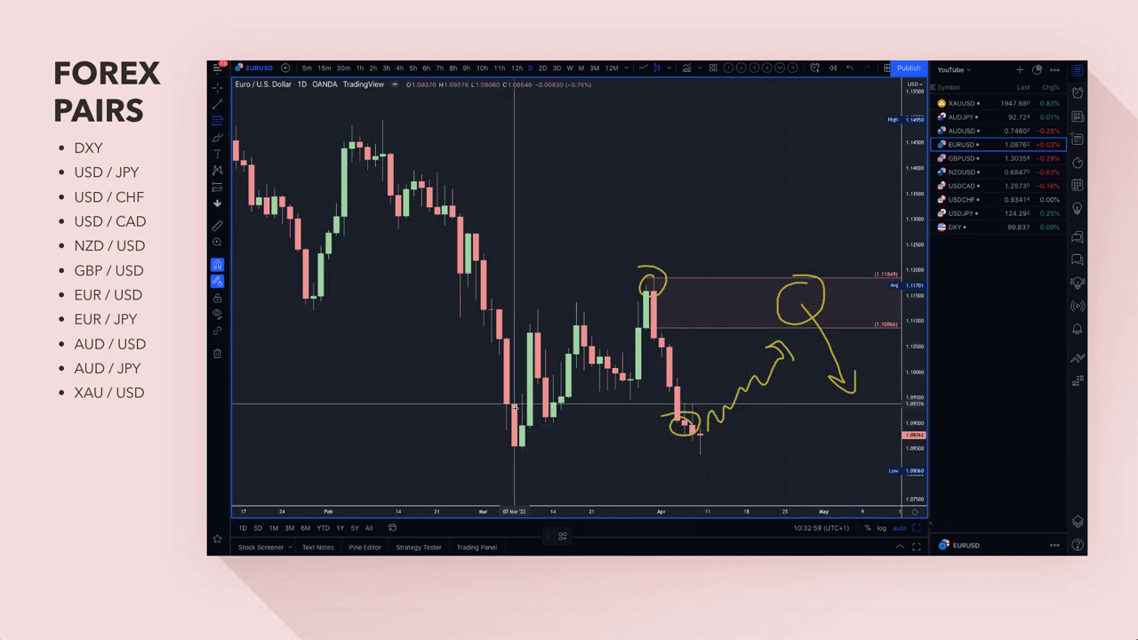
{"action": "left_click_drag", "start_coordinate": [513, 404], "coordinate": [513, 466]}
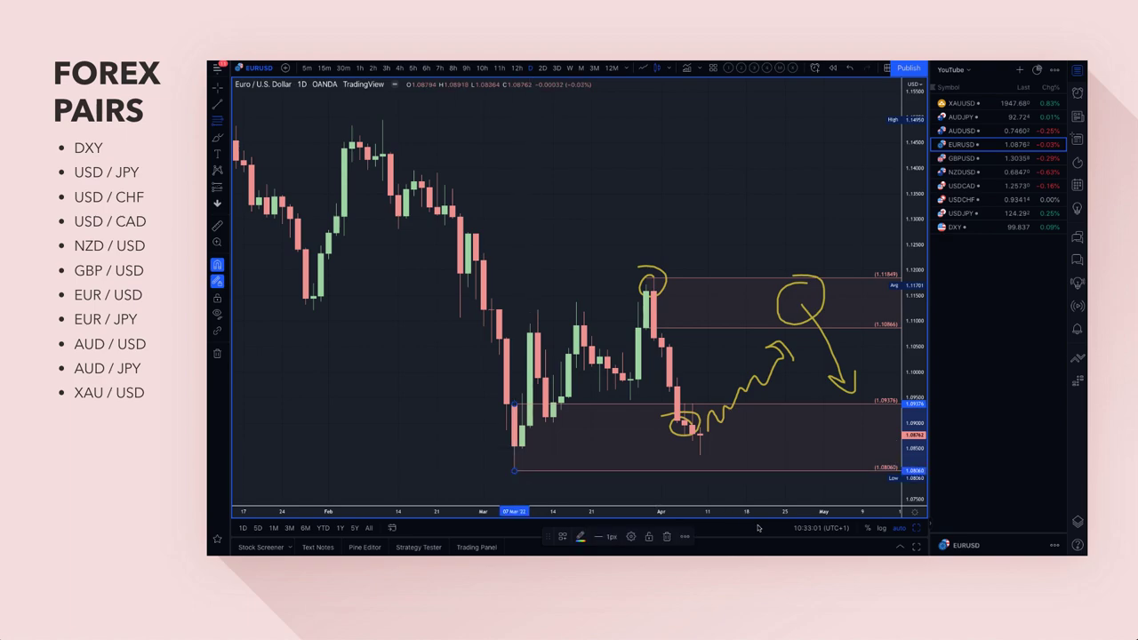
{"action": "left_click", "coordinate": [563, 536]}
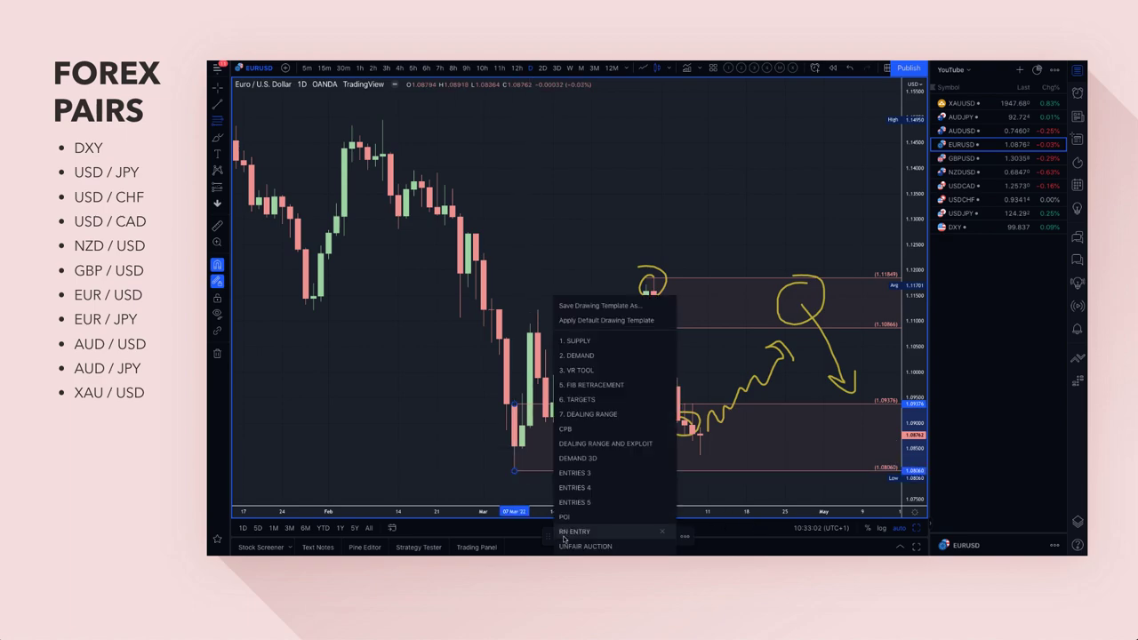
{"action": "left_click", "coordinate": [591, 349]}
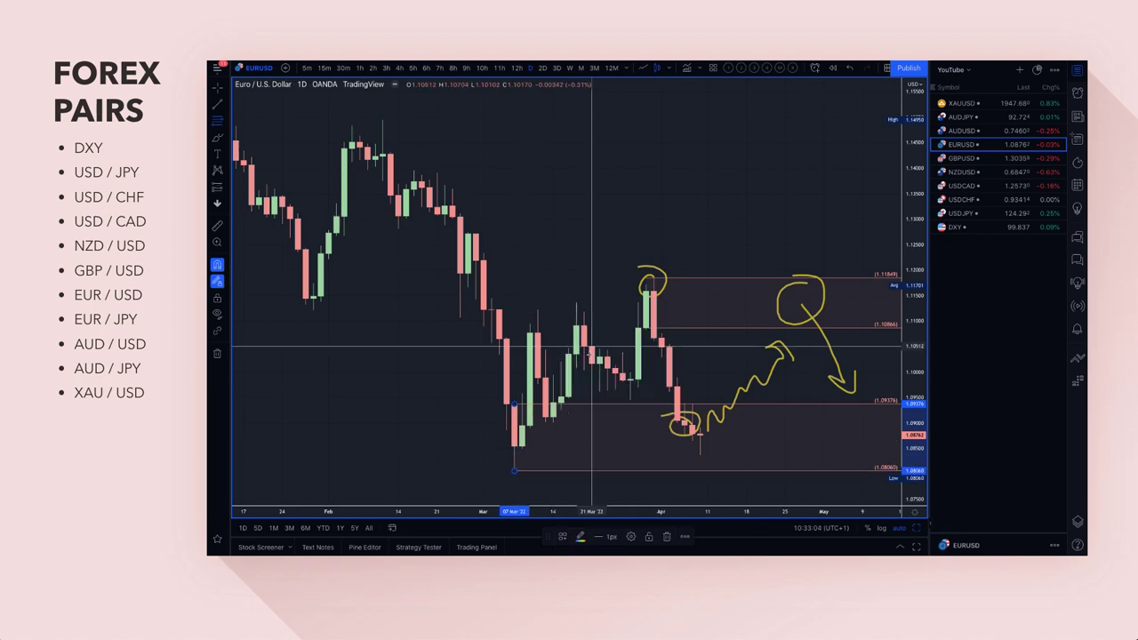
Brush a short stroke from the latest EURUSD candle's low down through the demand zone's lower edge.
{"action": "left_click", "coordinate": [217, 139]}
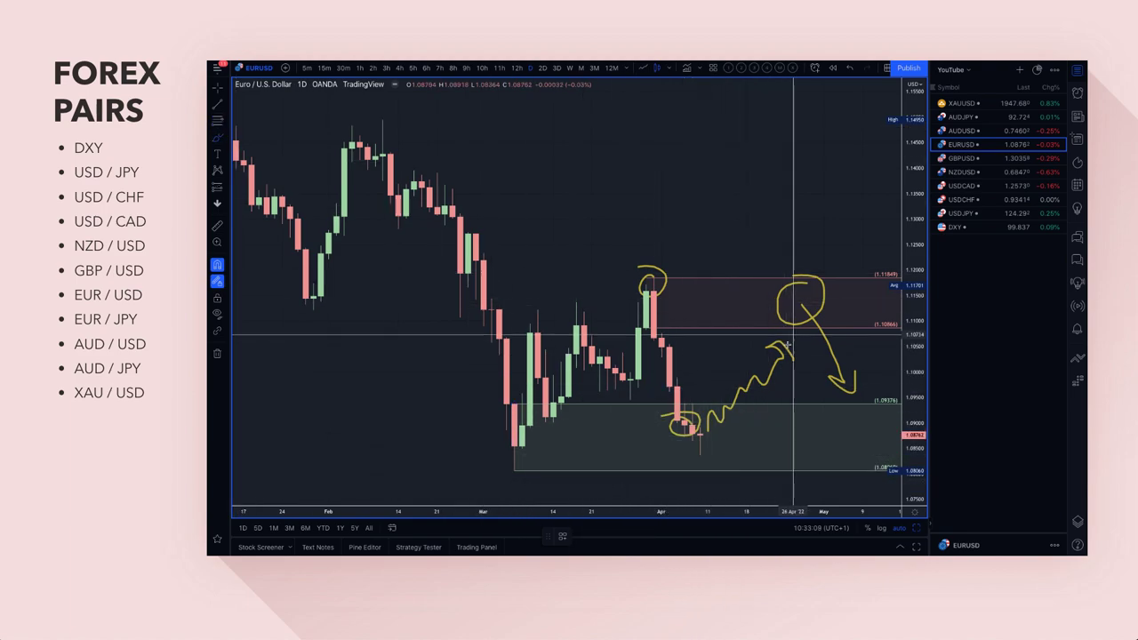
{"action": "scroll", "coordinate": [690, 391], "scroll_direction": "down", "scroll_amount": 3}
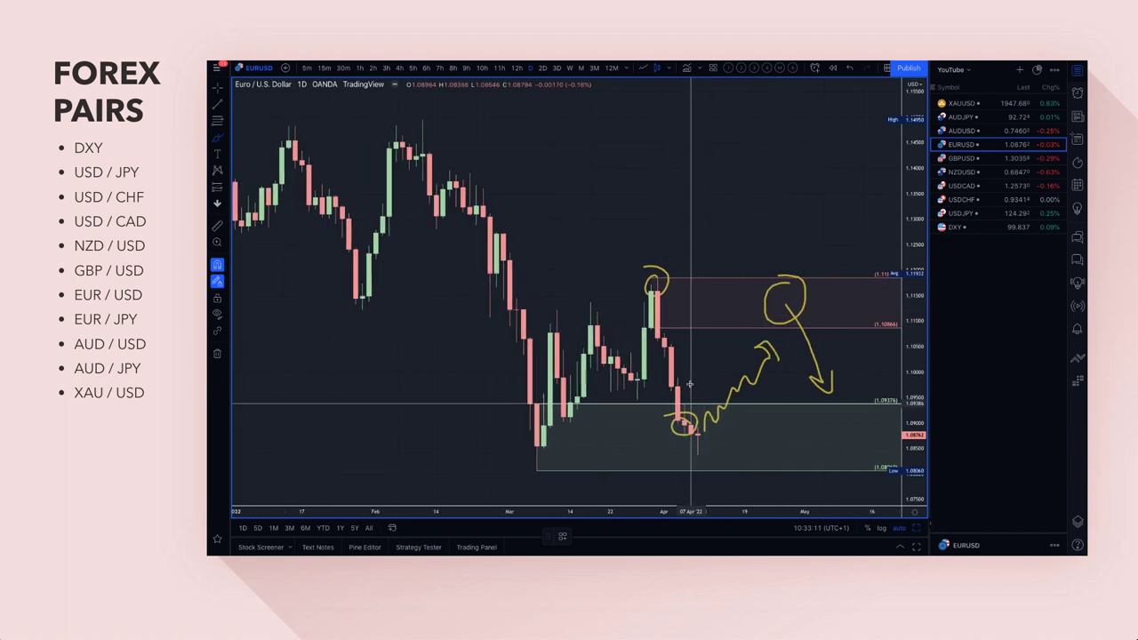
{"action": "scroll", "coordinate": [690, 384], "scroll_direction": "down", "scroll_amount": 2}
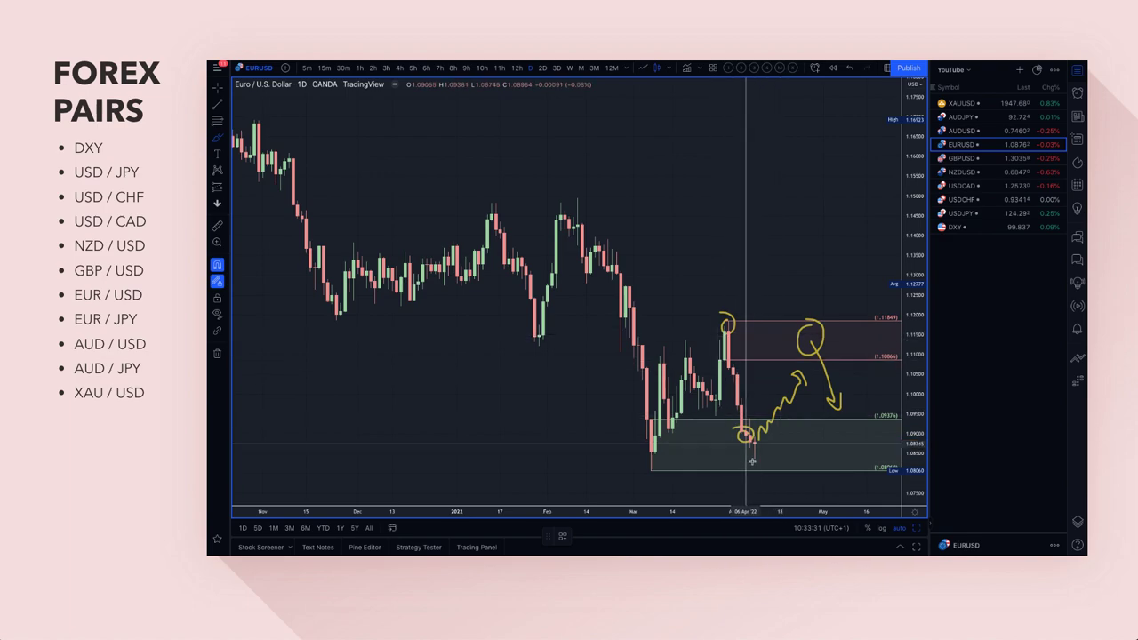
{"action": "mouse_move", "coordinate": [757, 454]}
{"action": "left_mouse_down"}
{"action": "mouse_move", "coordinate": [780, 499]}
{"action": "mouse_move", "coordinate": [791, 487]}
{"action": "left_mouse_up"}
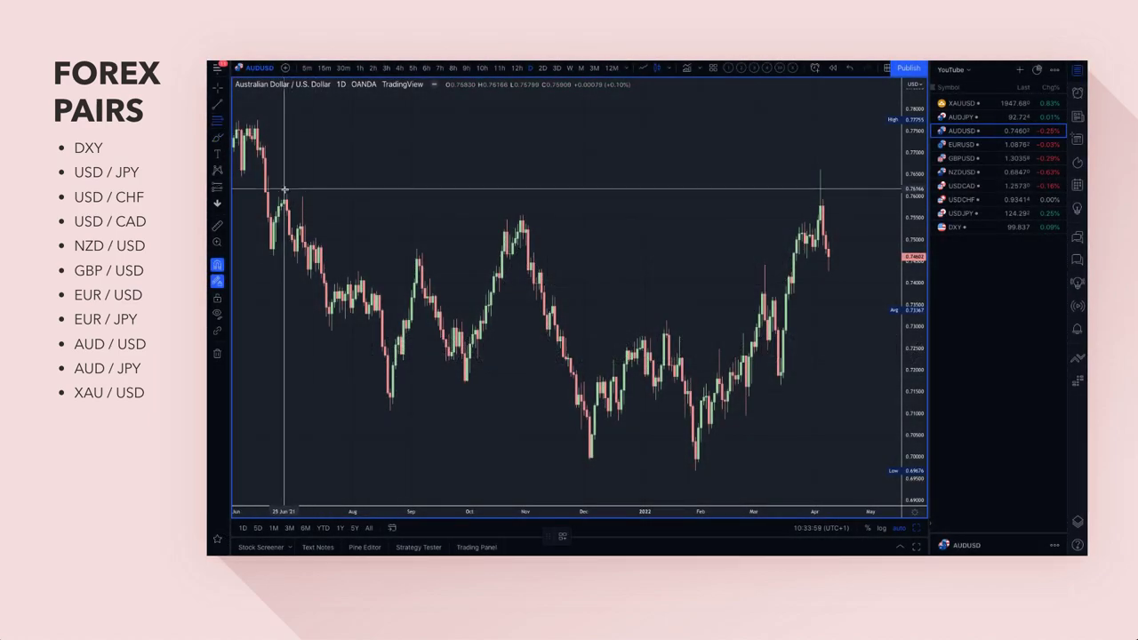
On AUDUSD, draw a zone at the late-June 2021 candle between 0.76166 and 0.75830 and apply the 1. SUPPLY template.
{"action": "left_click_drag", "start_coordinate": [284, 189], "coordinate": [283, 203]}
{"action": "left_click", "coordinate": [563, 537]}
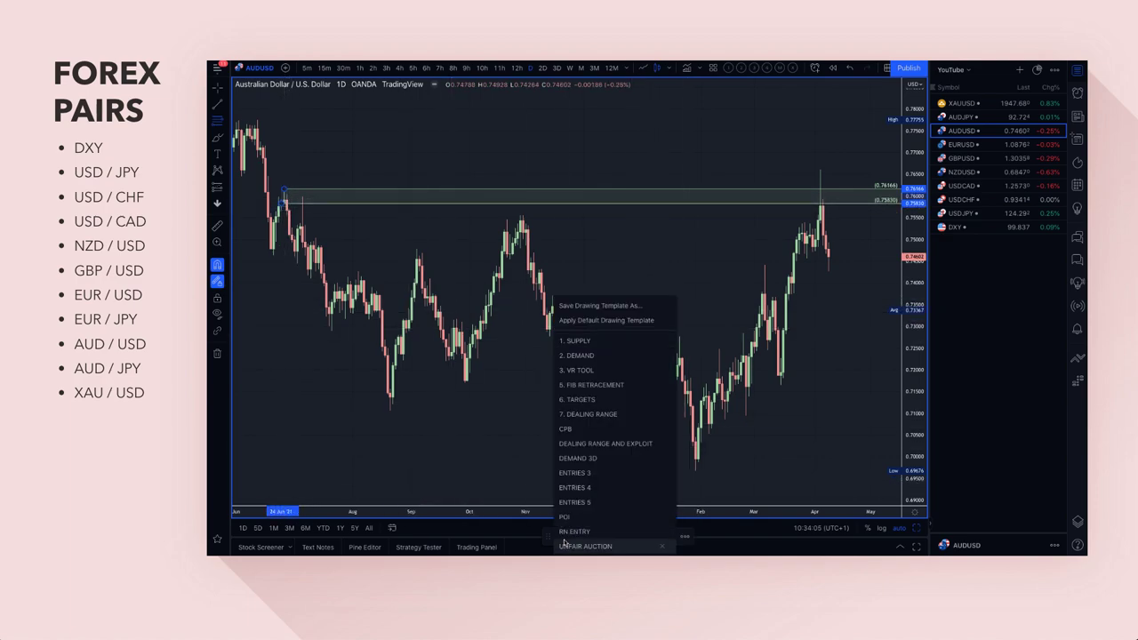
{"action": "left_click", "coordinate": [599, 341]}
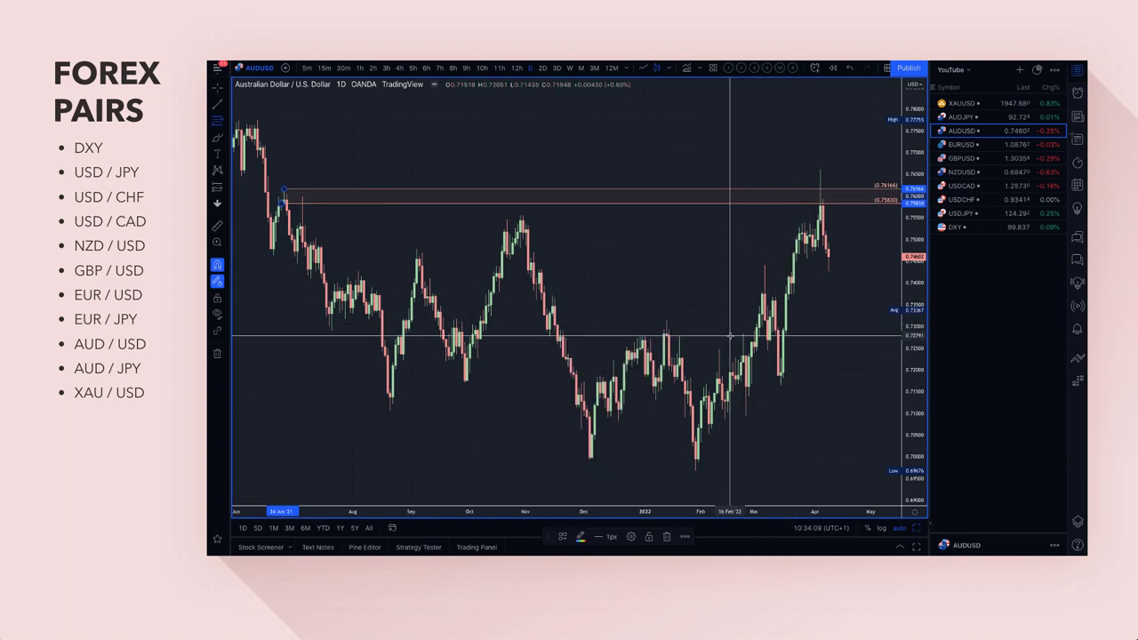
Move the AUDUSD supply zone to the 5 April 2022 candle, with its top at 0.76614 and its bottom at 0.75446.
{"action": "left_click_drag", "start_coordinate": [282, 190], "coordinate": [284, 162]}
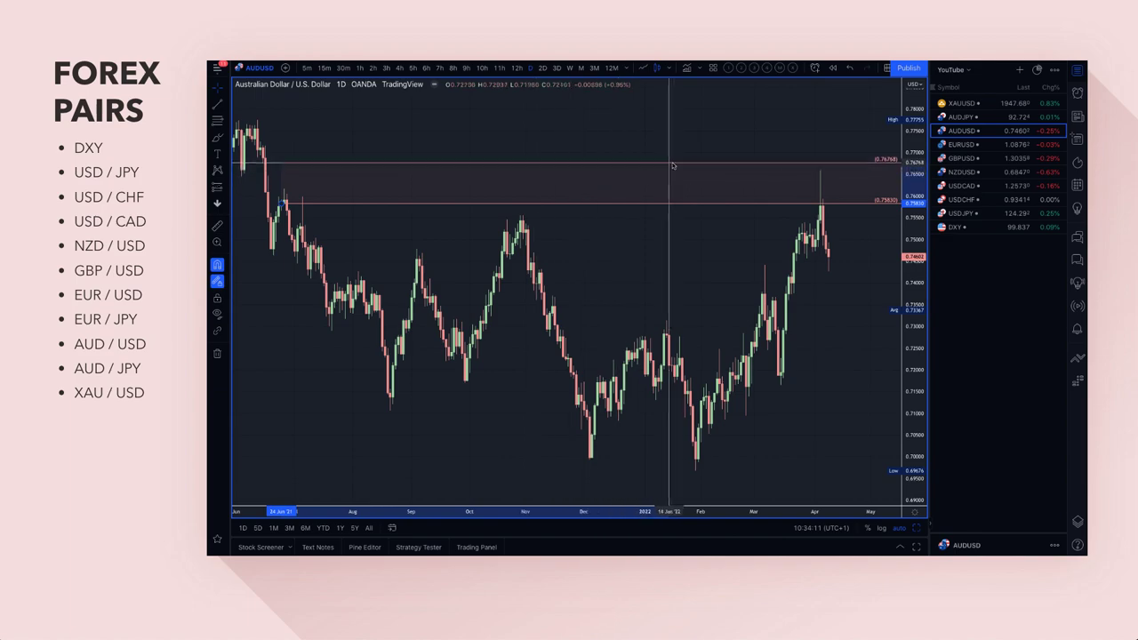
{"action": "left_click_drag", "start_coordinate": [818, 163], "coordinate": [819, 169]}
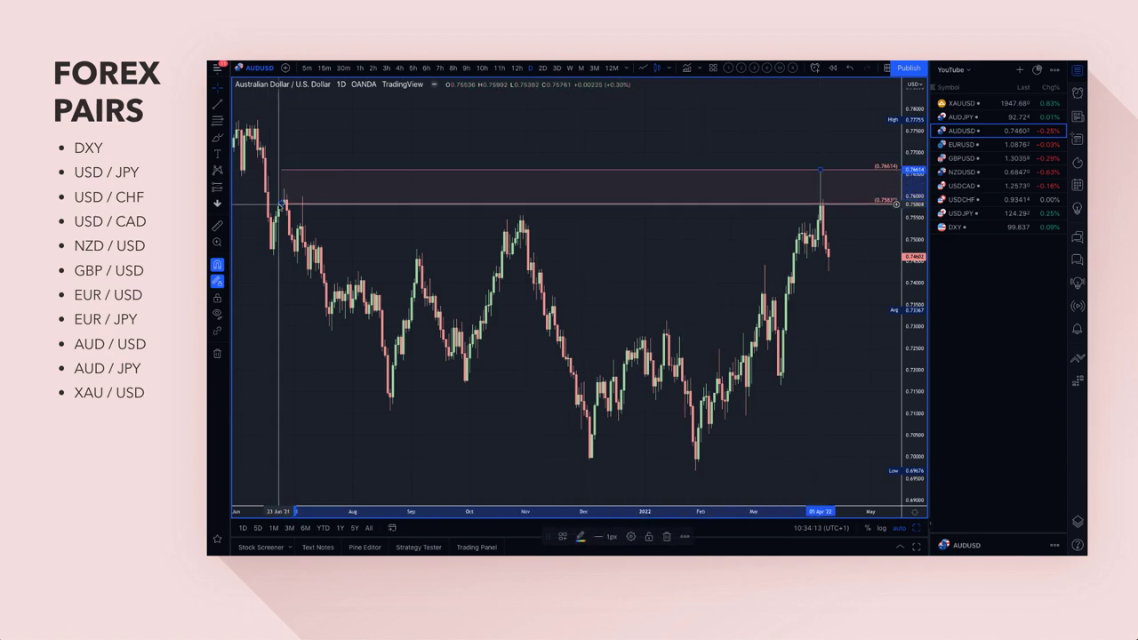
{"action": "left_click_drag", "start_coordinate": [281, 205], "coordinate": [821, 203]}
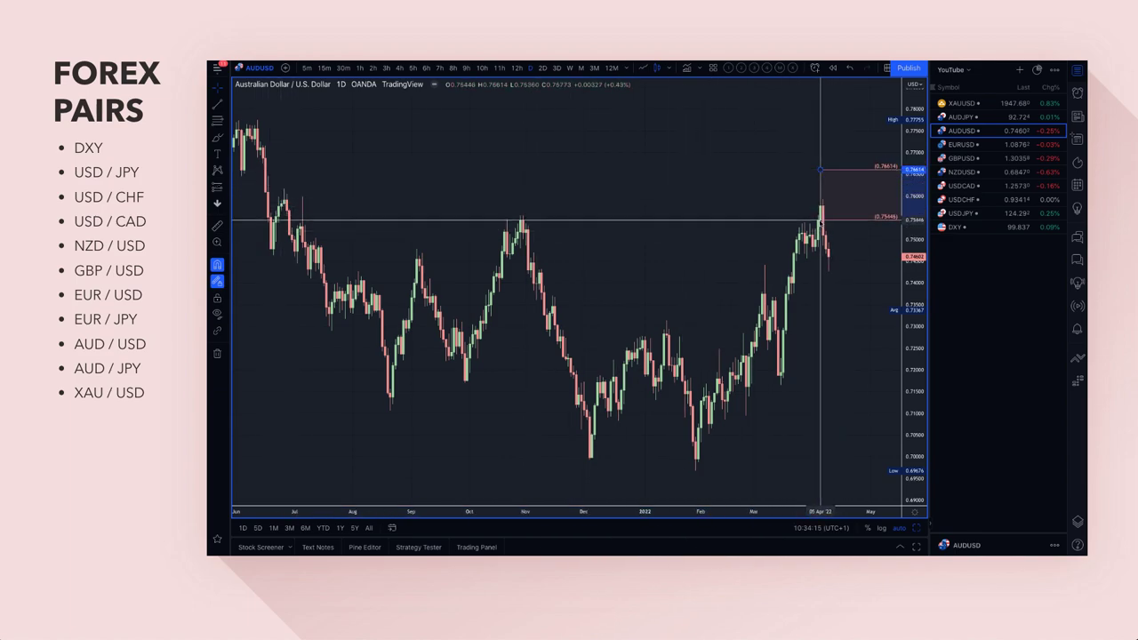
Draw an AUDUSD zone at the 21 March candle between 0.74138 and 0.73738 and apply the 2. DEMAND template.
{"action": "scroll", "coordinate": [774, 236], "scroll_direction": "up", "scroll_amount": 2}
{"action": "scroll", "coordinate": [774, 235], "scroll_direction": "up", "scroll_amount": 2}
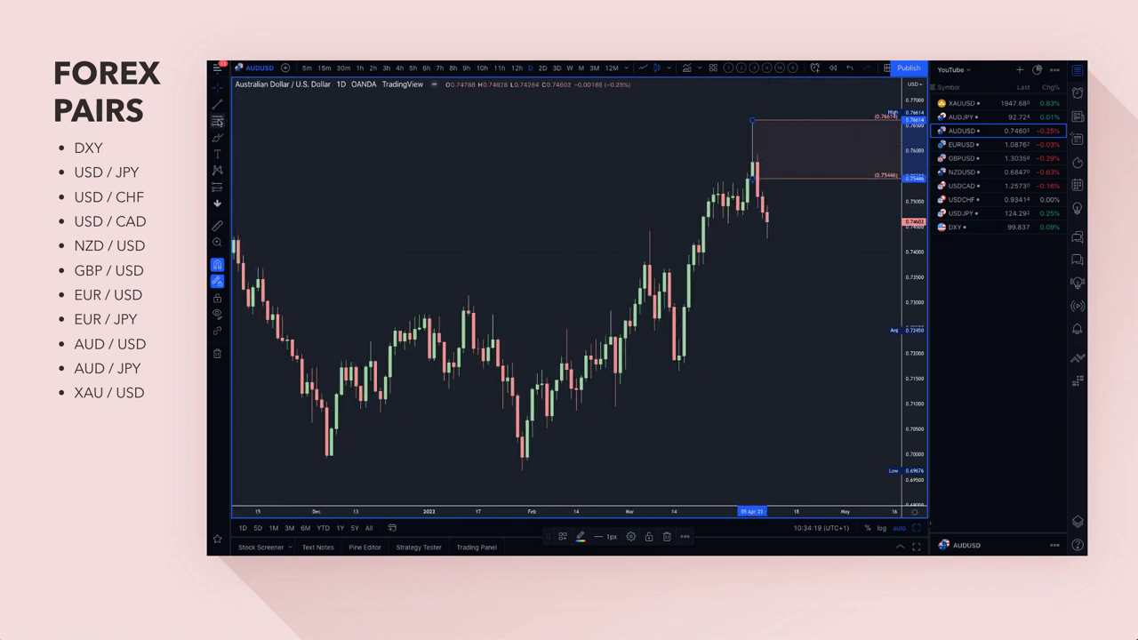
{"action": "left_click", "coordinate": [217, 120]}
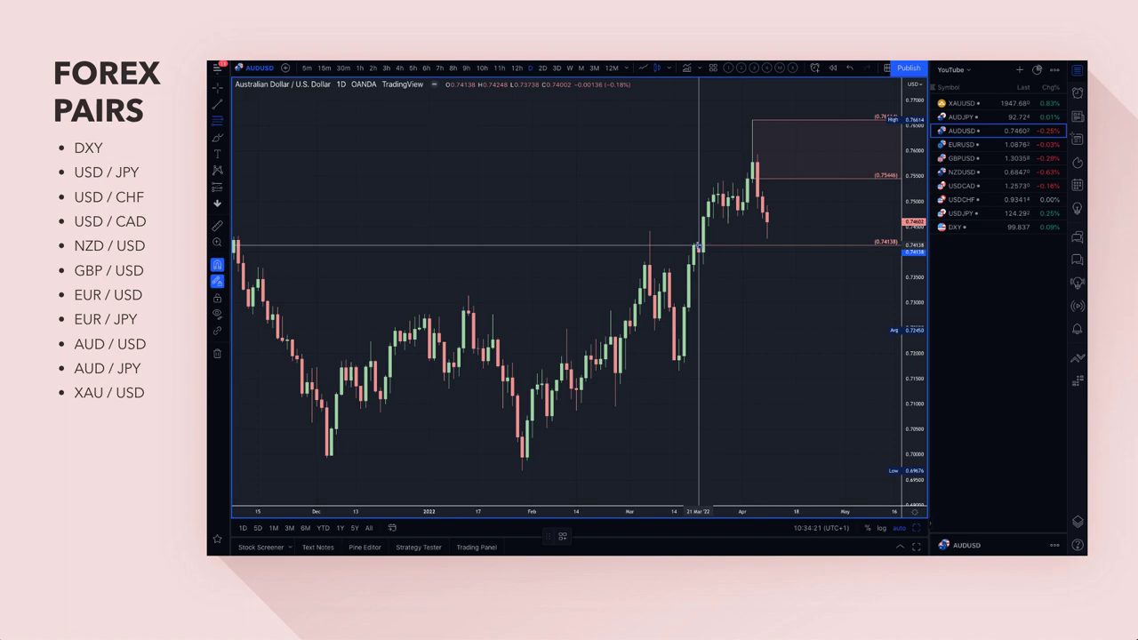
{"action": "left_click_drag", "start_coordinate": [699, 244], "coordinate": [698, 264]}
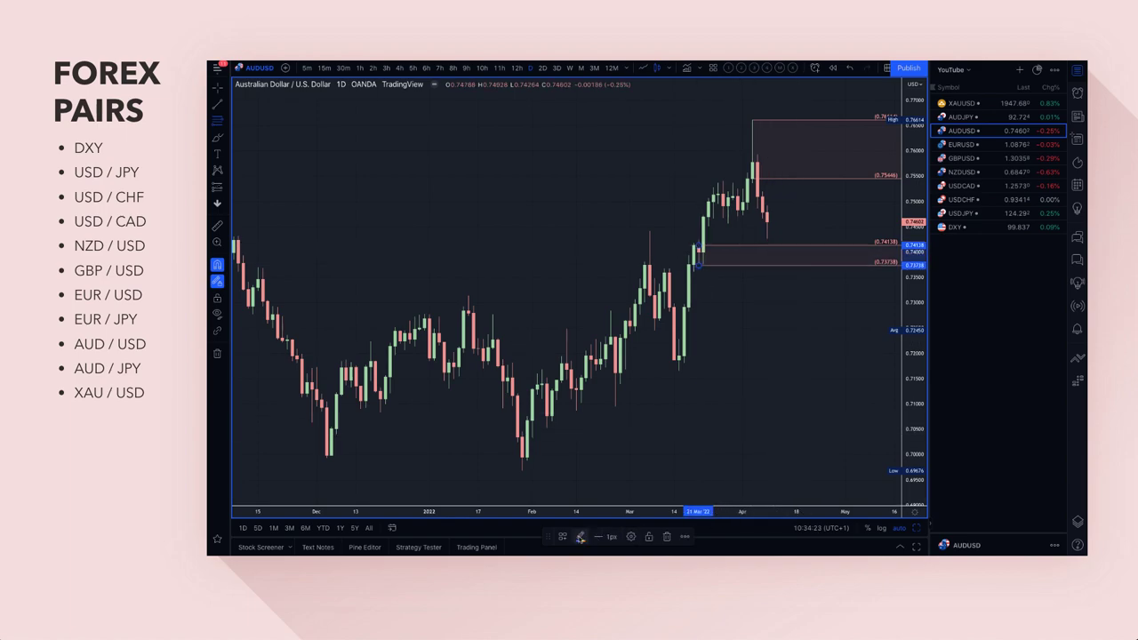
{"action": "left_click", "coordinate": [580, 537]}
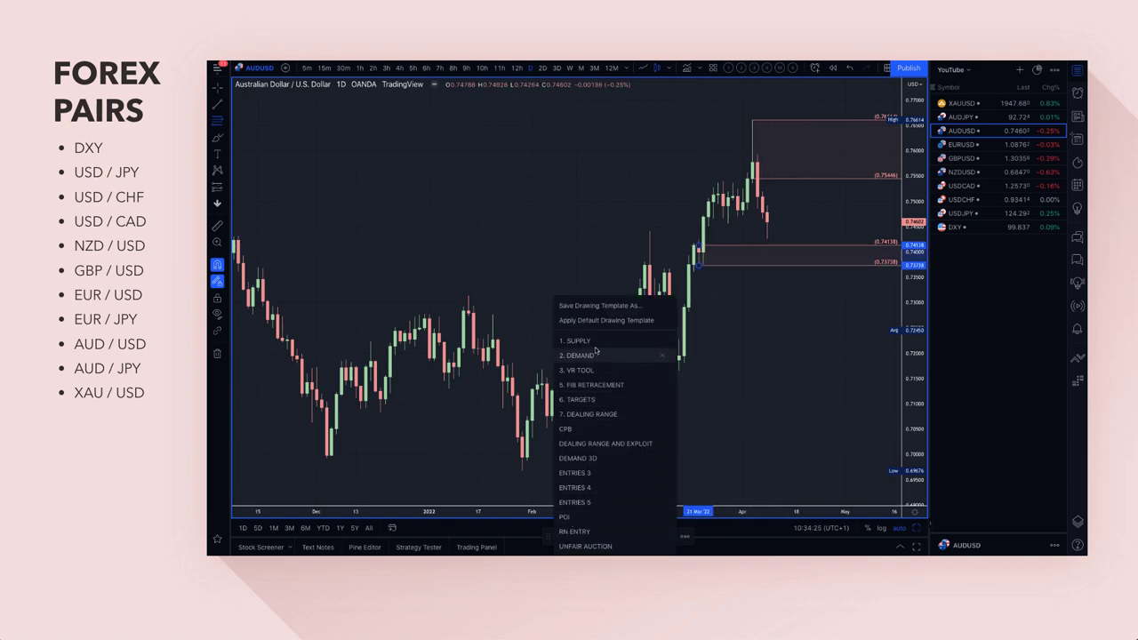
{"action": "left_click", "coordinate": [580, 356]}
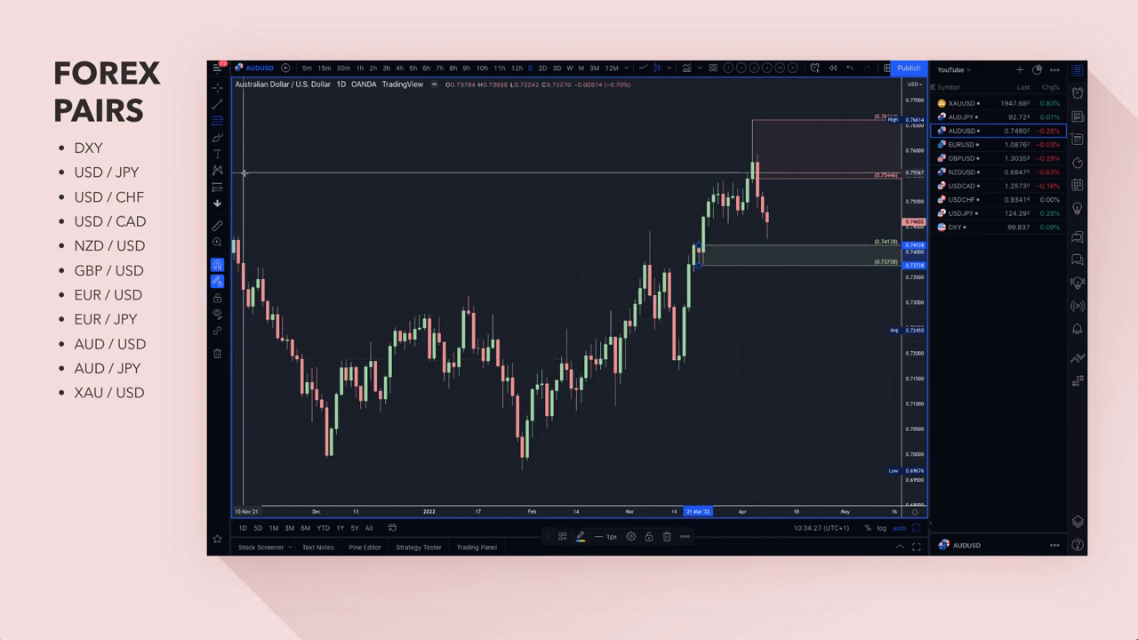
Brush a rebound arrow from the latest AUDUSD candle through the demand zone, and draw a mid-March demand zone between 0.72915 and 0.71655.
{"action": "left_click", "coordinate": [217, 138]}
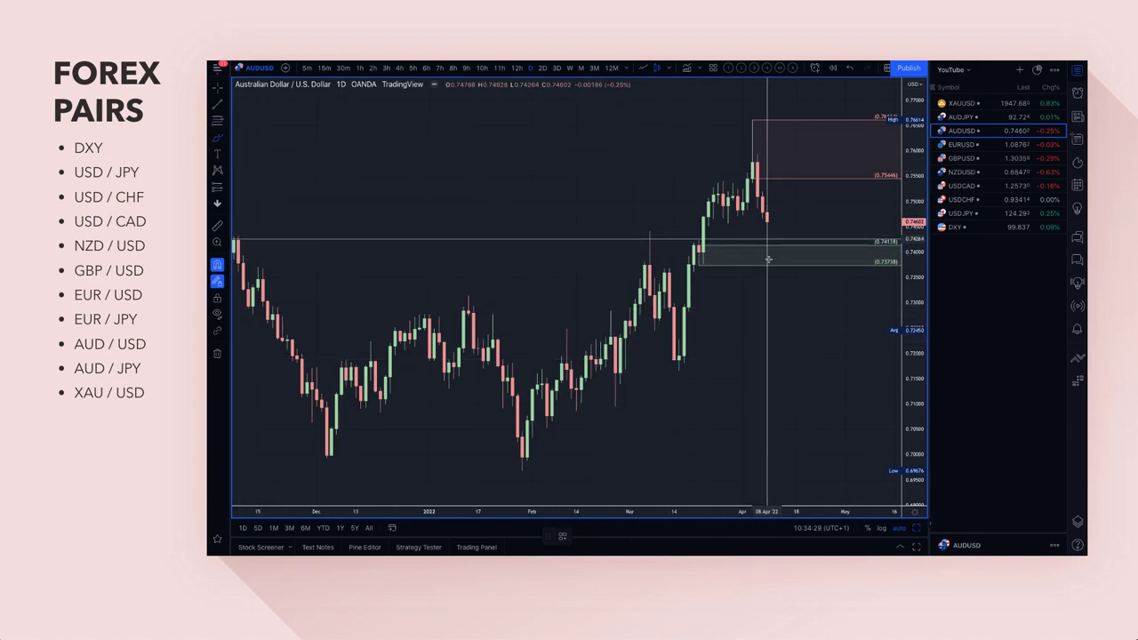
{"action": "mouse_move", "coordinate": [766, 219]}
{"action": "left_mouse_down"}
{"action": "mouse_move", "coordinate": [785, 258]}
{"action": "mouse_move", "coordinate": [801, 217]}
{"action": "mouse_move", "coordinate": [836, 233]}
{"action": "left_mouse_up"}
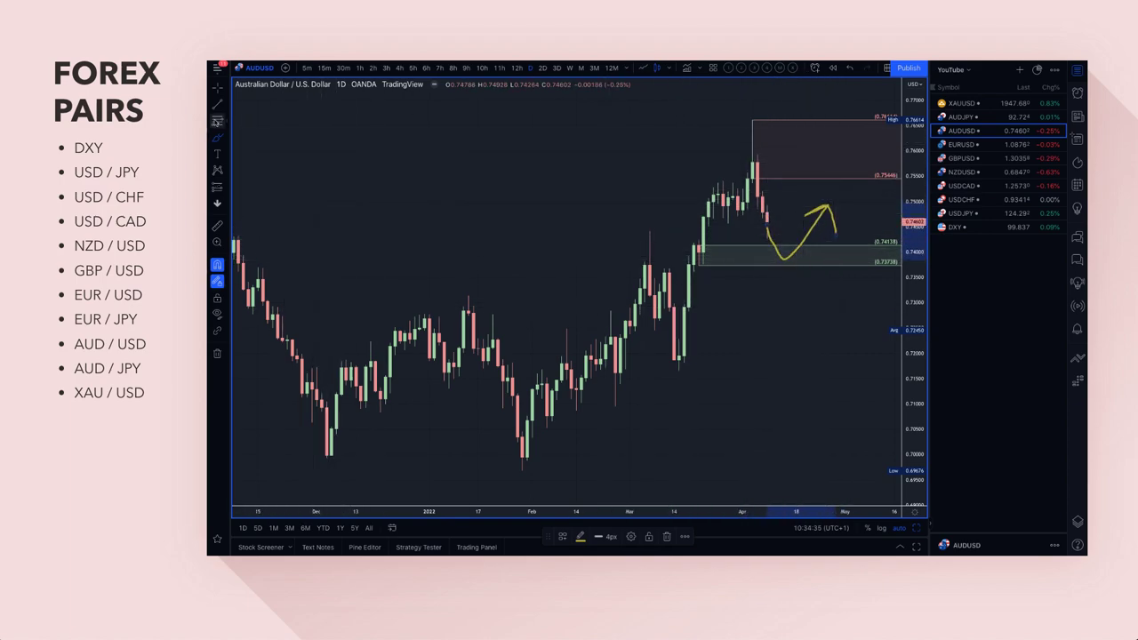
{"action": "left_click", "coordinate": [217, 121]}
{"action": "left_click_drag", "start_coordinate": [675, 305], "coordinate": [677, 371]}
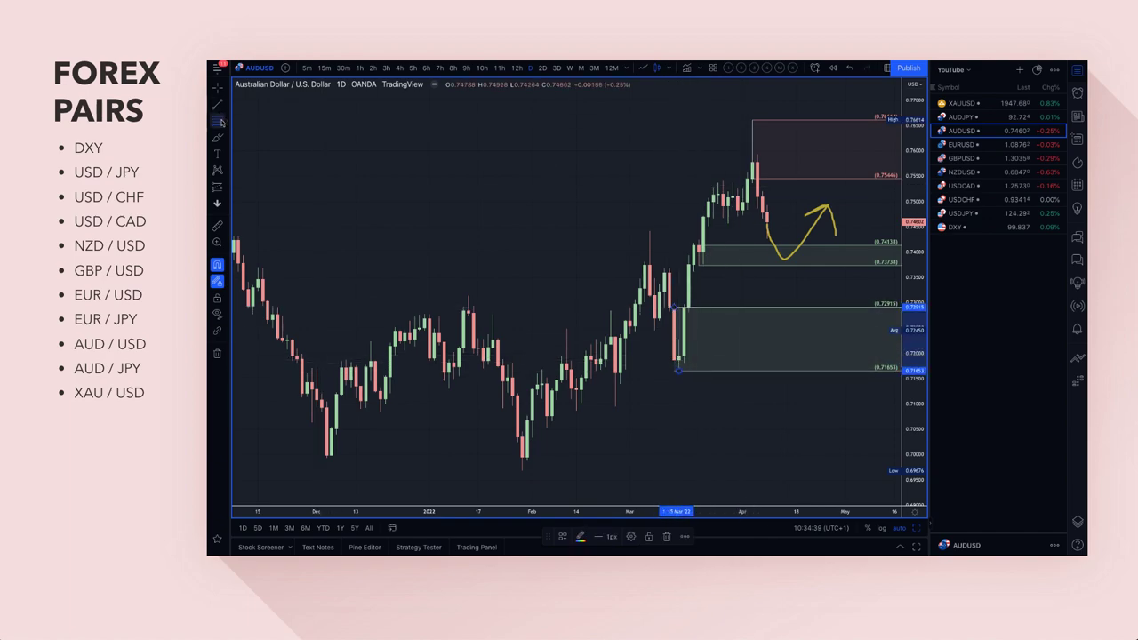
{"action": "left_click", "coordinate": [765, 205]}
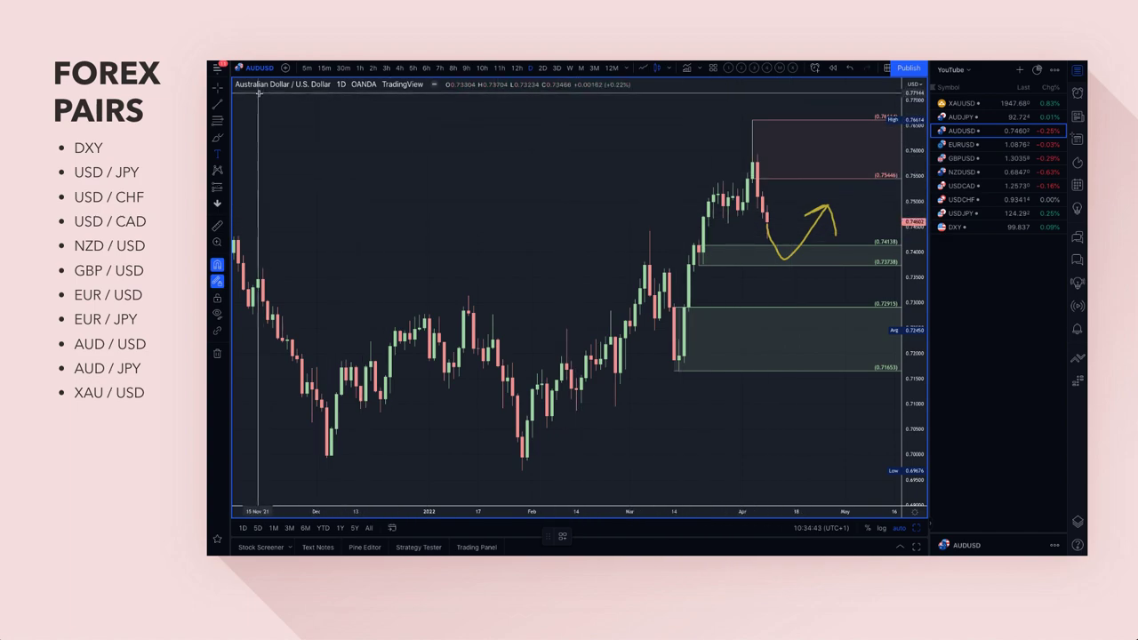
{"action": "left_click", "coordinate": [796, 238]}
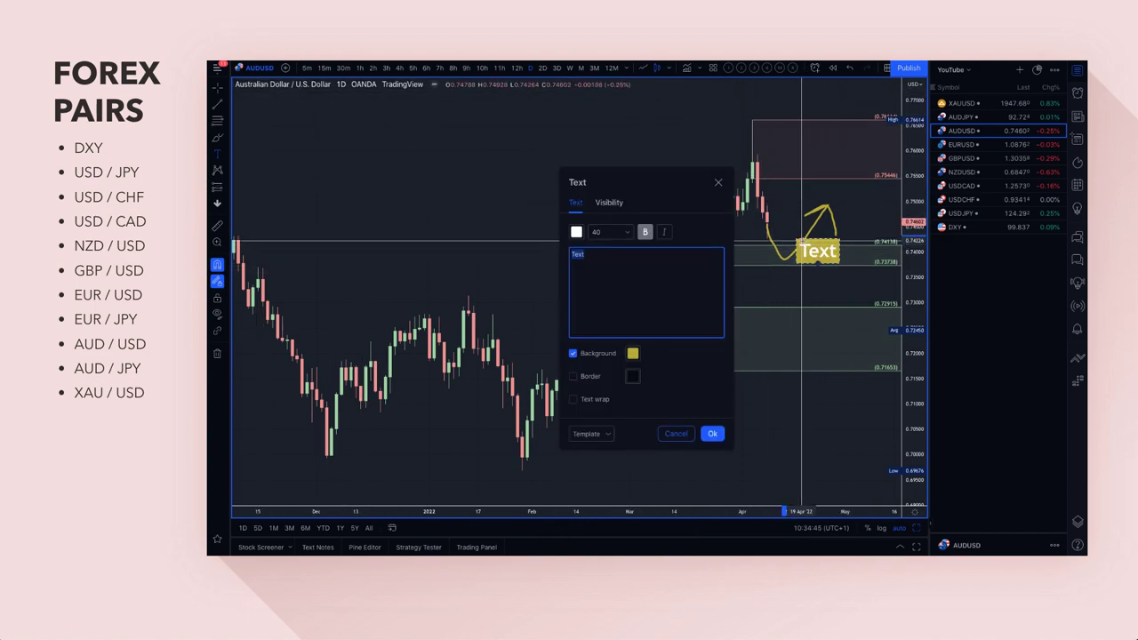
{"action": "key", "text": "Escape"}
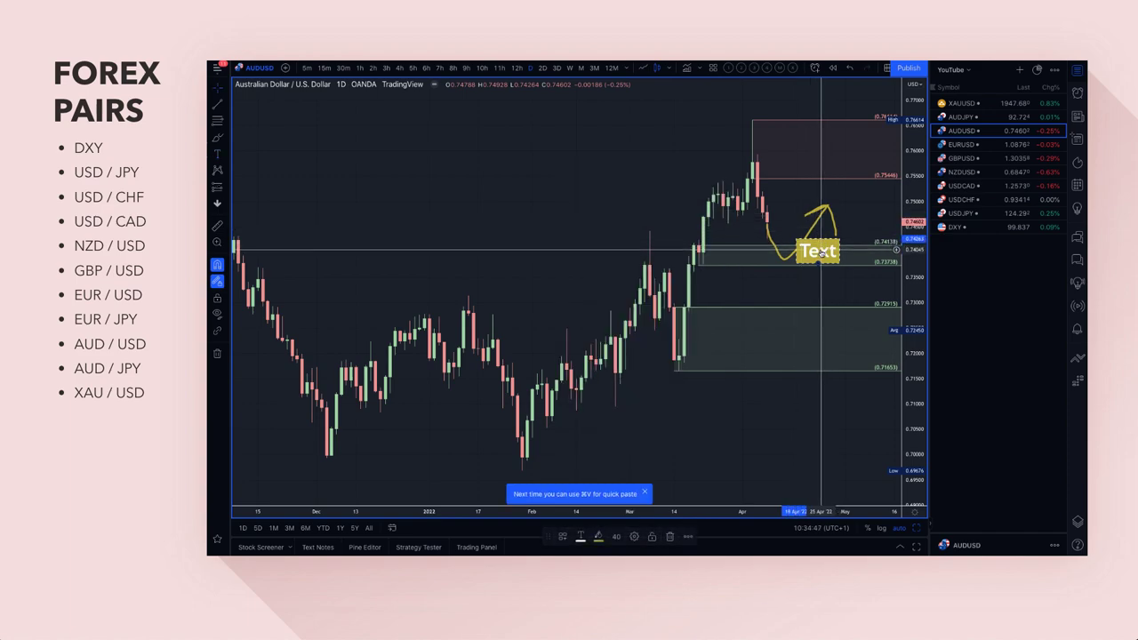
{"action": "key", "text": "BackSpace"}
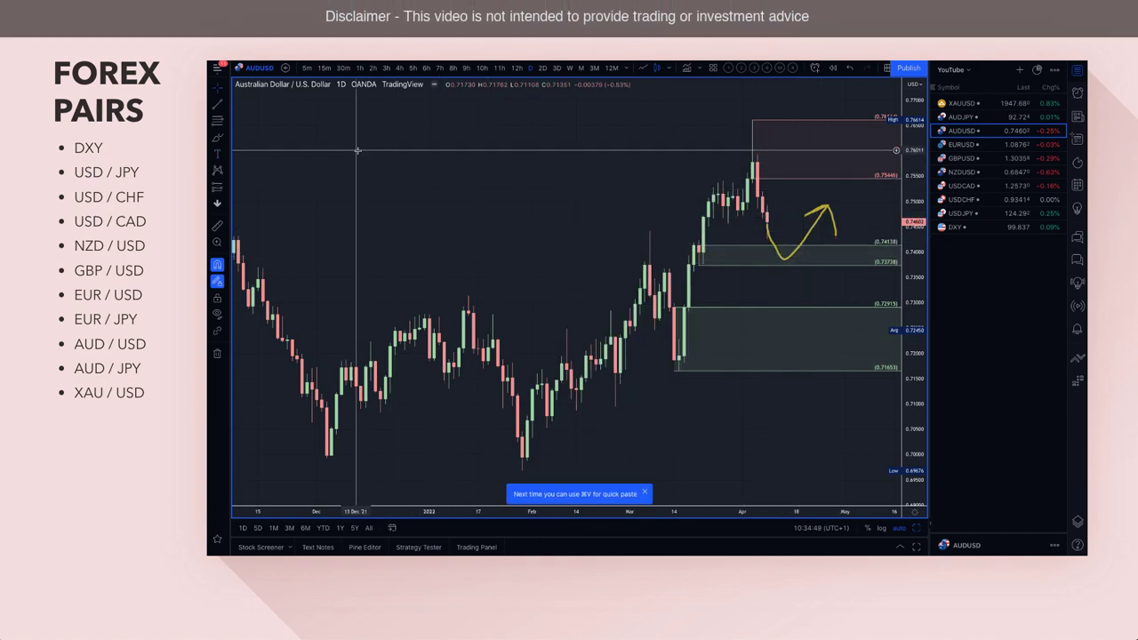
Brush a circle near the top of the AUDUSD supply zone and a downward price path from it.
{"action": "left_click", "coordinate": [216, 138]}
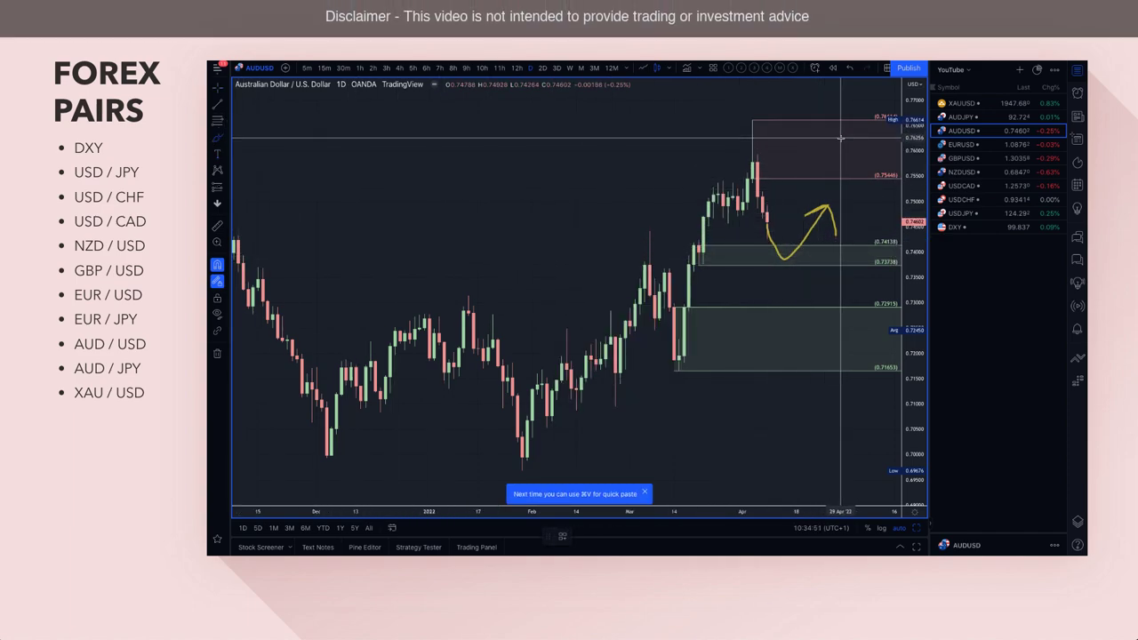
{"action": "mouse_move", "coordinate": [838, 119]}
{"action": "left_mouse_down"}
{"action": "mouse_move", "coordinate": [818, 113]}
{"action": "mouse_move", "coordinate": [835, 147]}
{"action": "mouse_move", "coordinate": [826, 115]}
{"action": "mouse_move", "coordinate": [841, 132]}
{"action": "left_mouse_up"}
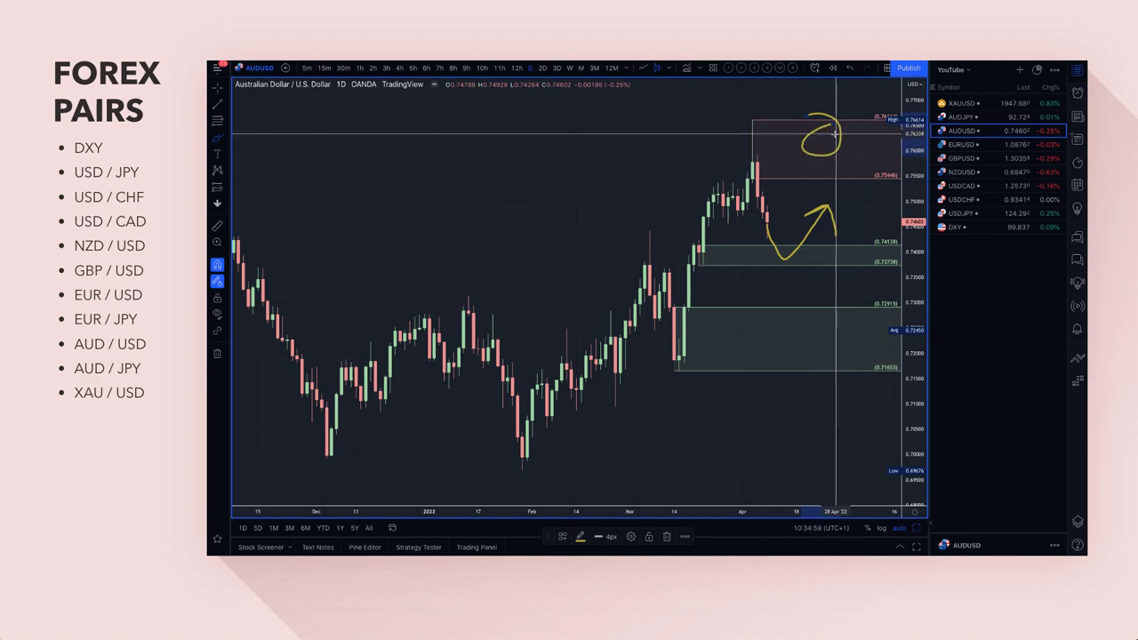
{"action": "left_click_drag", "start_coordinate": [836, 130], "coordinate": [880, 224]}
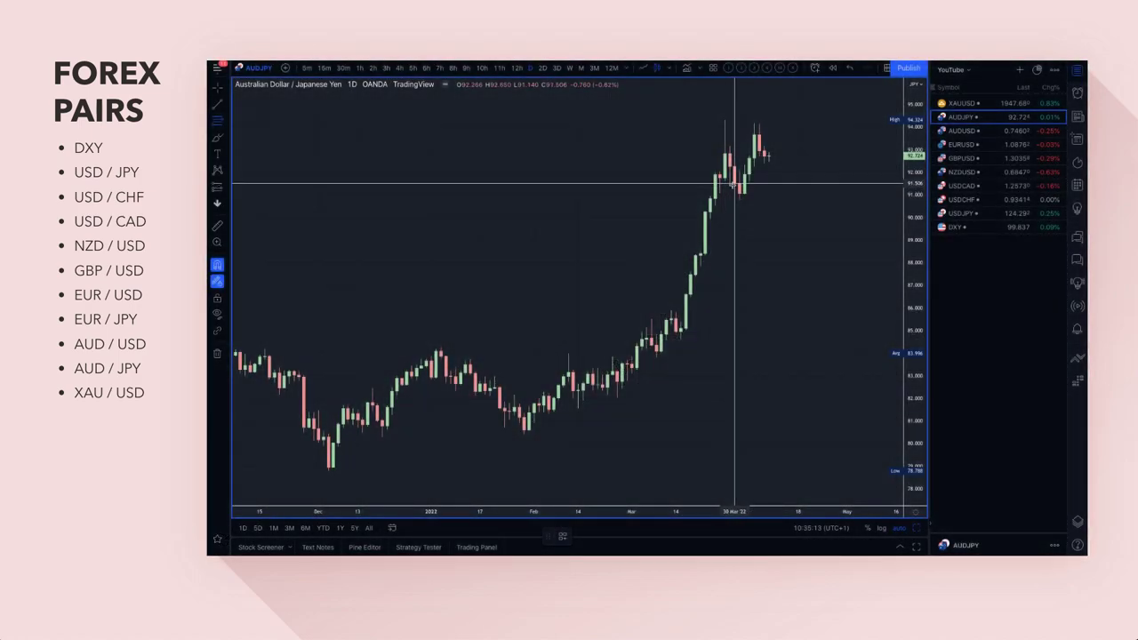
On AUDJPY, draw demand zones at 31 March between 91.506 and 90.761 and at mid-March between 85.522 and 84.596.
{"action": "left_click_drag", "start_coordinate": [738, 184], "coordinate": [737, 197]}
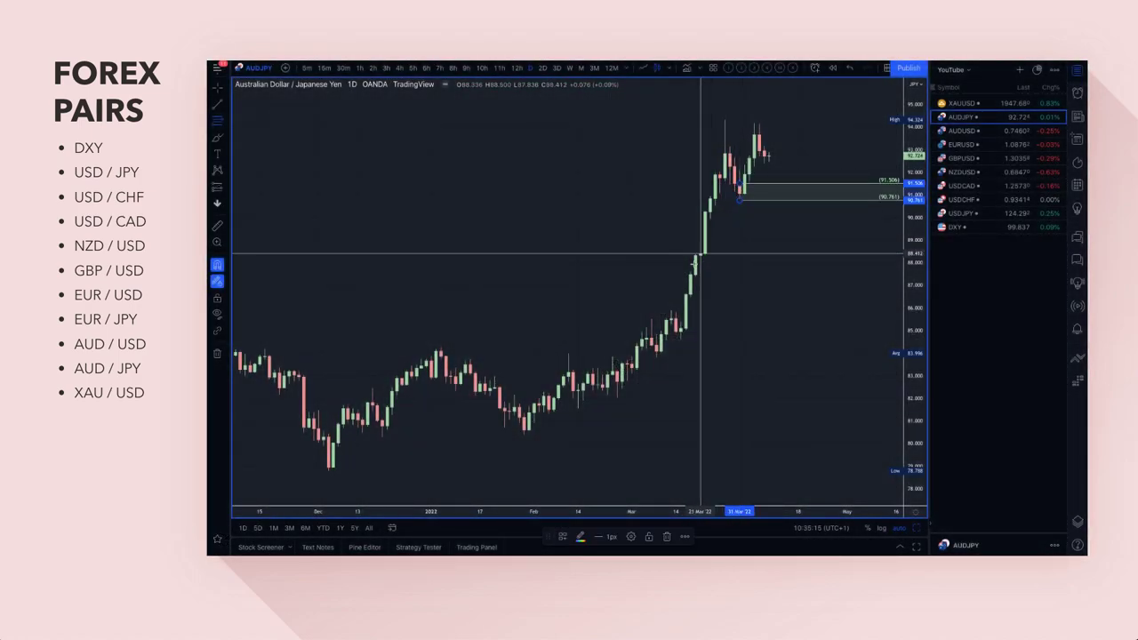
{"action": "left_click_drag", "start_coordinate": [676, 318], "coordinate": [680, 337]}
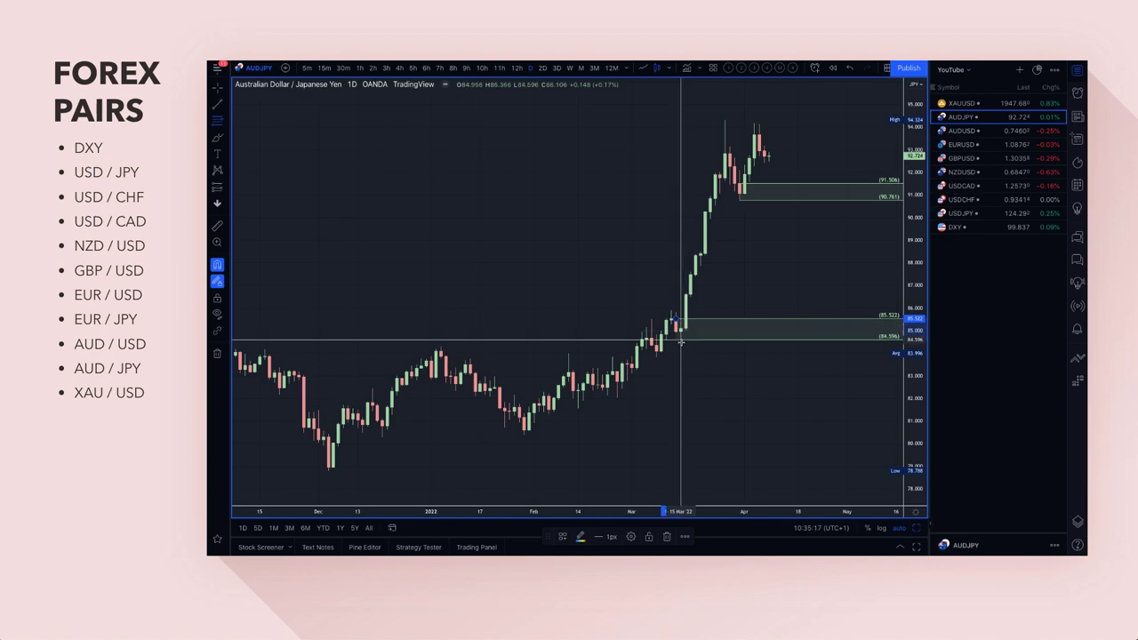
{"action": "scroll", "coordinate": [704, 320], "scroll_direction": "up", "scroll_amount": 2}
{"action": "scroll", "coordinate": [790, 292], "scroll_direction": "up", "scroll_amount": 1}
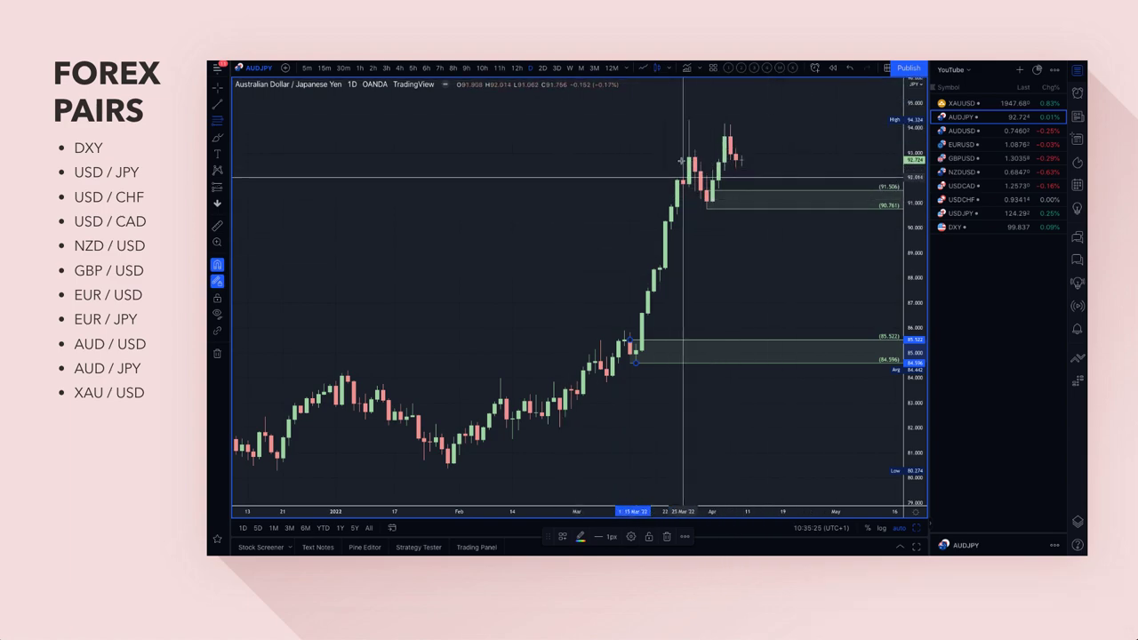
Overlay the moving averages on AUDJPY and brush projected price swings from the latest candle, circling the blue averages and underlining the final low.
{"action": "left_click", "coordinate": [741, 69]}
{"action": "scroll", "coordinate": [842, 236], "scroll_direction": "up", "scroll_amount": 5}
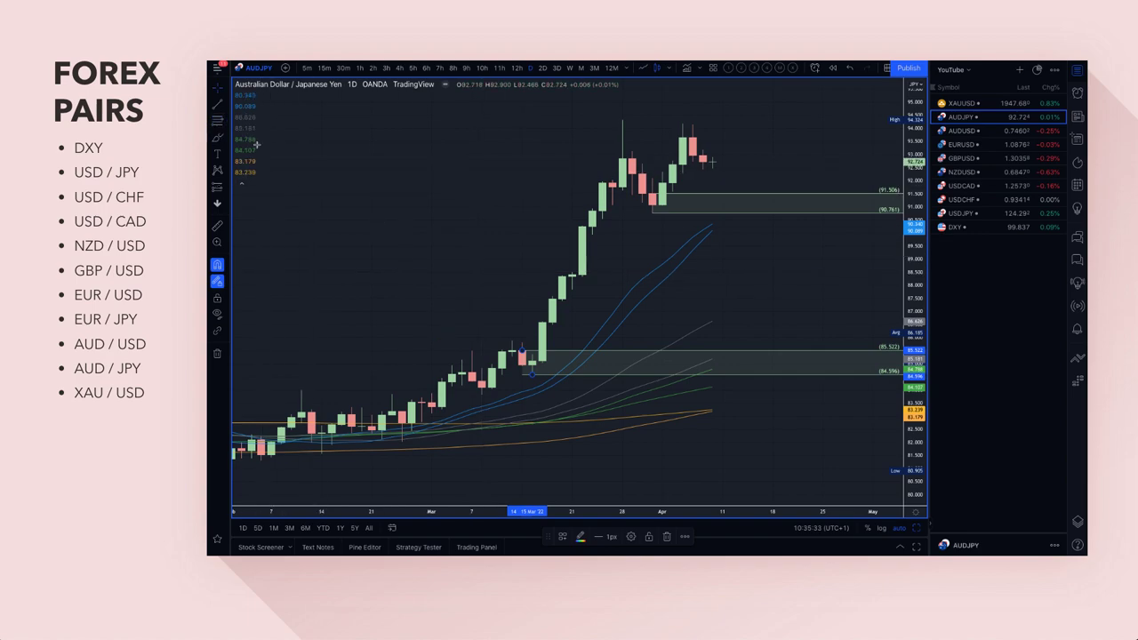
{"action": "mouse_move", "coordinate": [719, 217]}
{"action": "left_mouse_down"}
{"action": "mouse_move", "coordinate": [701, 233]}
{"action": "mouse_move", "coordinate": [712, 219]}
{"action": "left_mouse_up"}
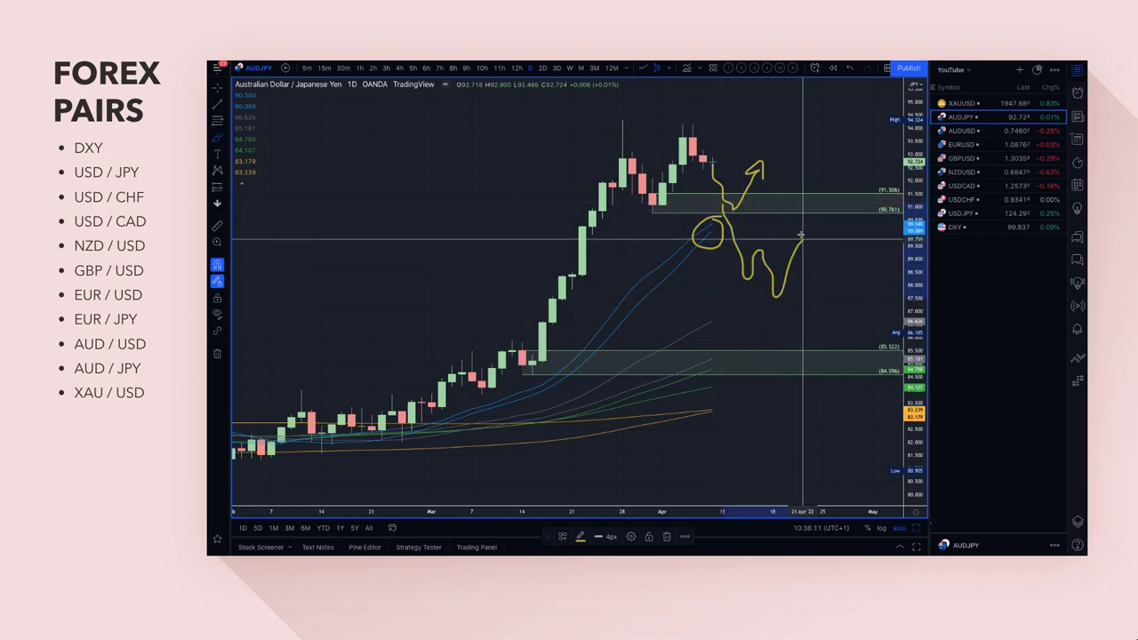
{"action": "left_click_drag", "start_coordinate": [839, 165], "coordinate": [873, 275]}
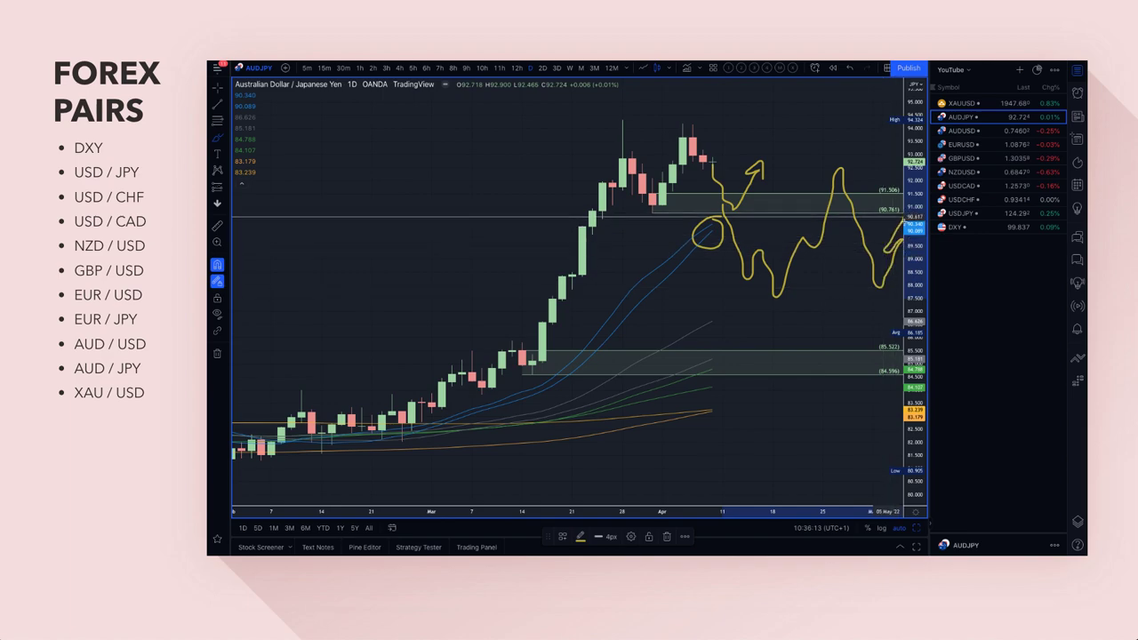
{"action": "left_click_drag", "start_coordinate": [805, 296], "coordinate": [902, 286]}
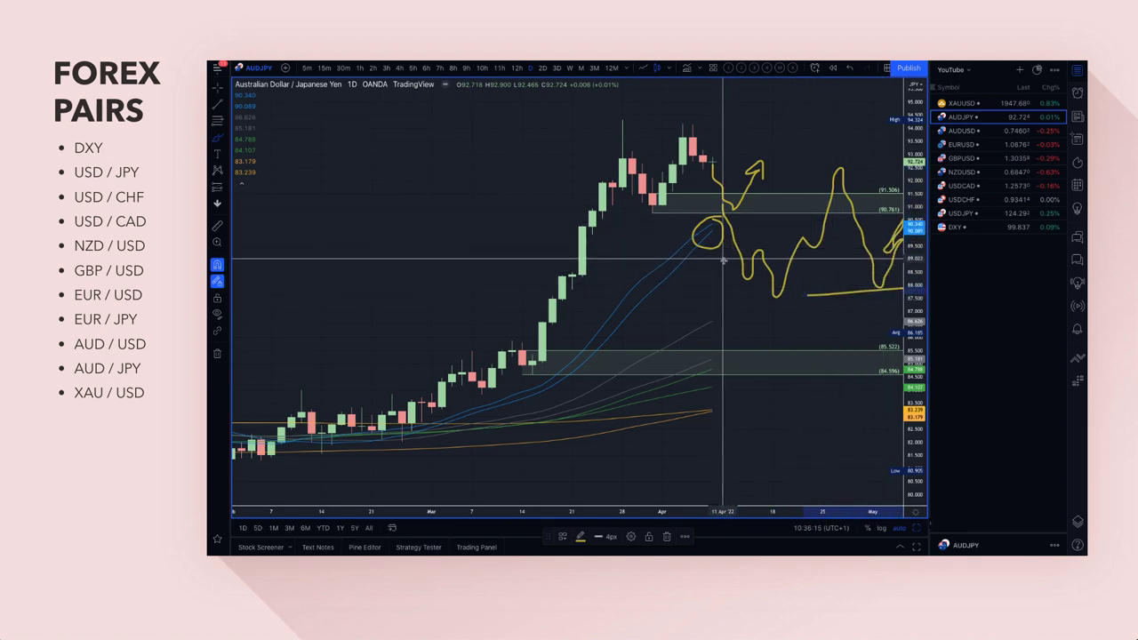
Draw an AUDJPY zone from the 28 March candle between 91.756 and 94.324 and apply the 1. SUPPLY template.
{"action": "scroll", "coordinate": [802, 256], "scroll_direction": "down", "scroll_amount": 5}
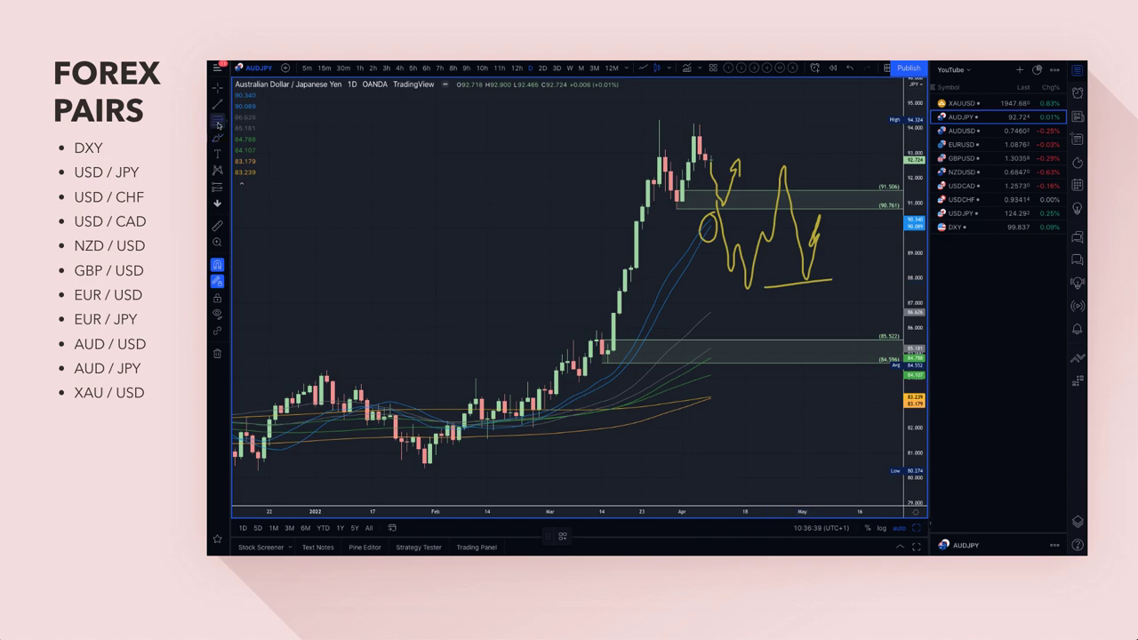
{"action": "left_click", "coordinate": [217, 120]}
{"action": "left_click", "coordinate": [660, 183]}
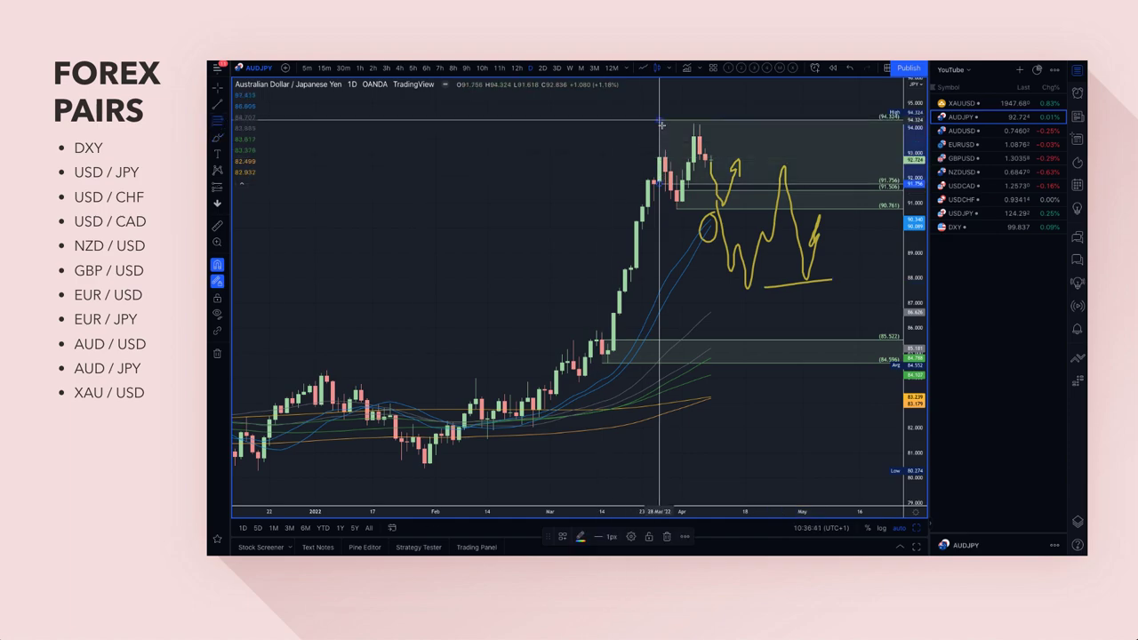
{"action": "left_click", "coordinate": [661, 121]}
{"action": "left_click", "coordinate": [561, 538]}
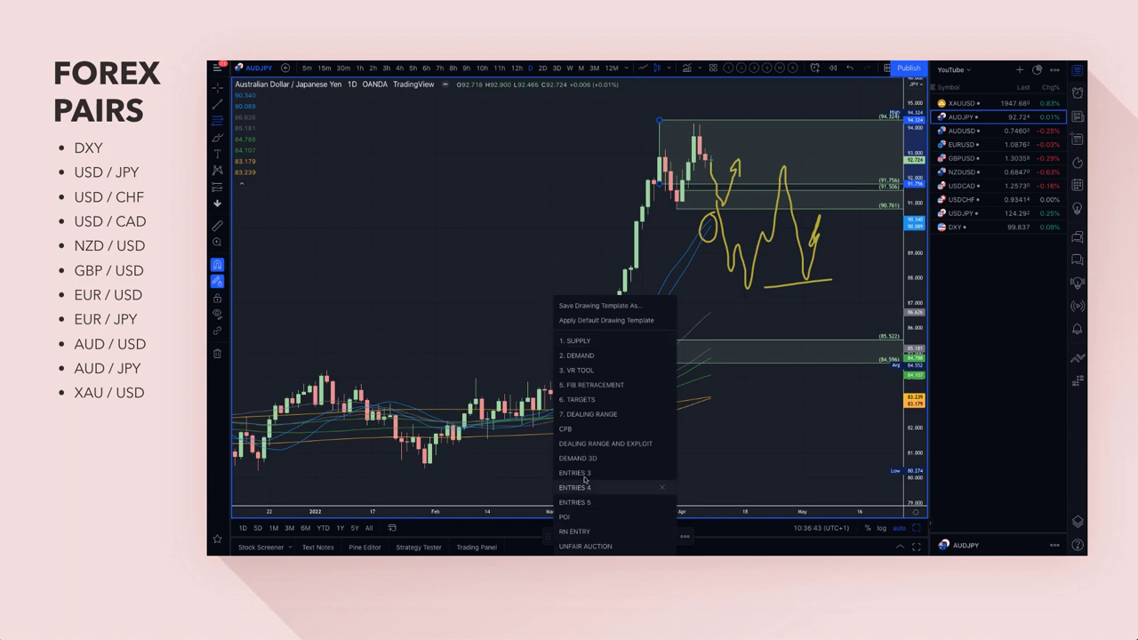
{"action": "left_click", "coordinate": [602, 345]}
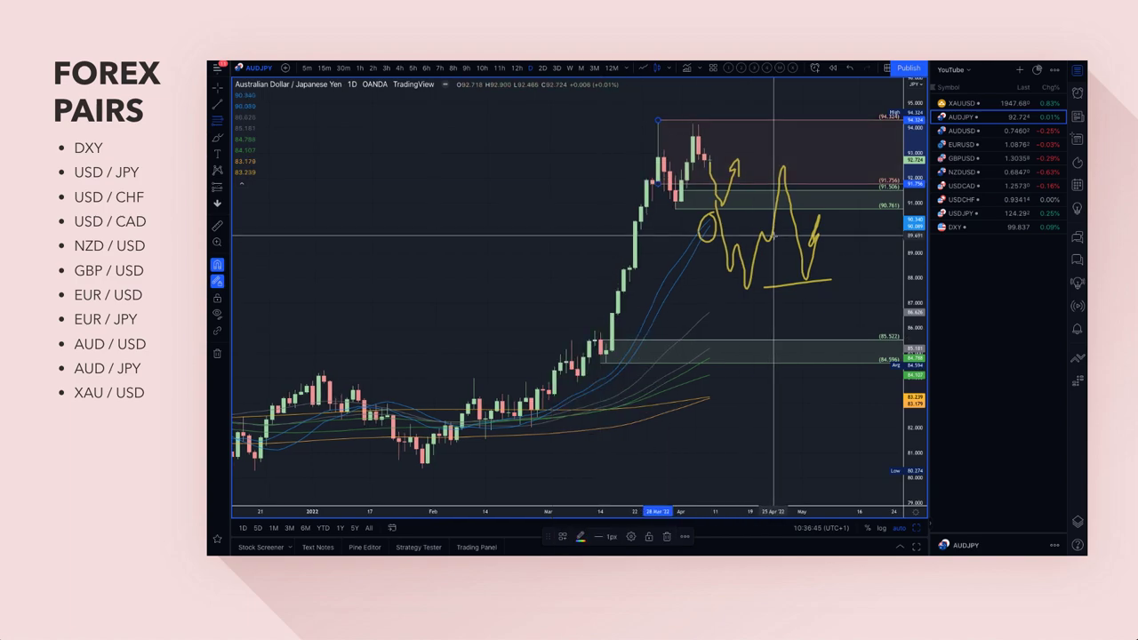
{"action": "scroll", "coordinate": [773, 234], "scroll_direction": "up", "scroll_amount": 3}
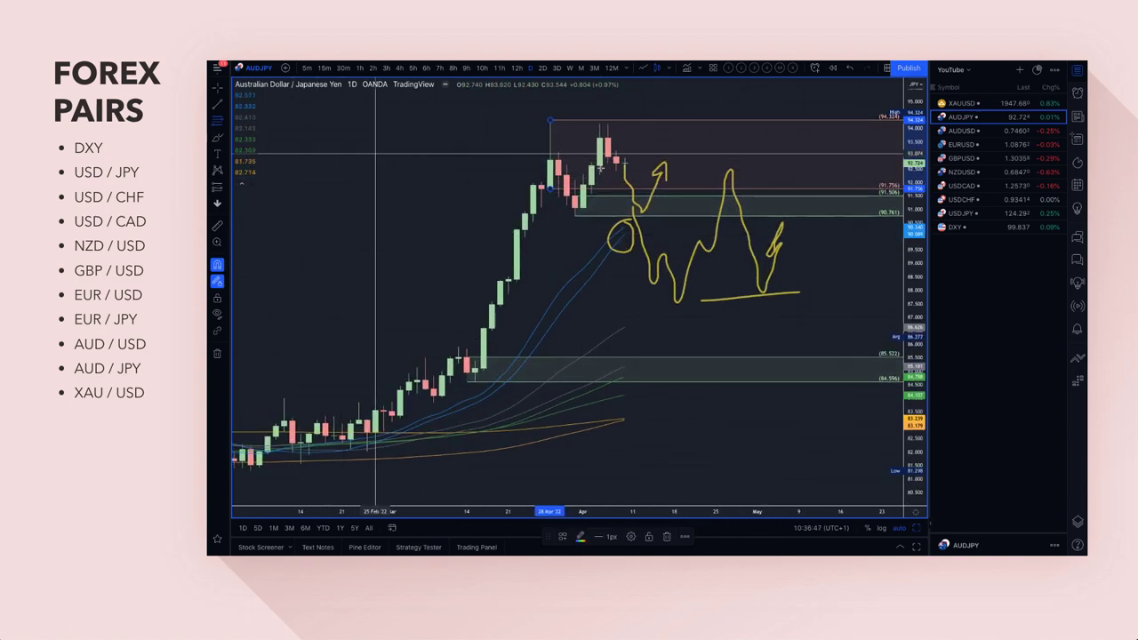
{"action": "mouse_move", "coordinate": [673, 112]}
{"action": "left_mouse_down"}
{"action": "mouse_move", "coordinate": [658, 137]}
{"action": "mouse_move", "coordinate": [677, 113]}
{"action": "left_mouse_up"}
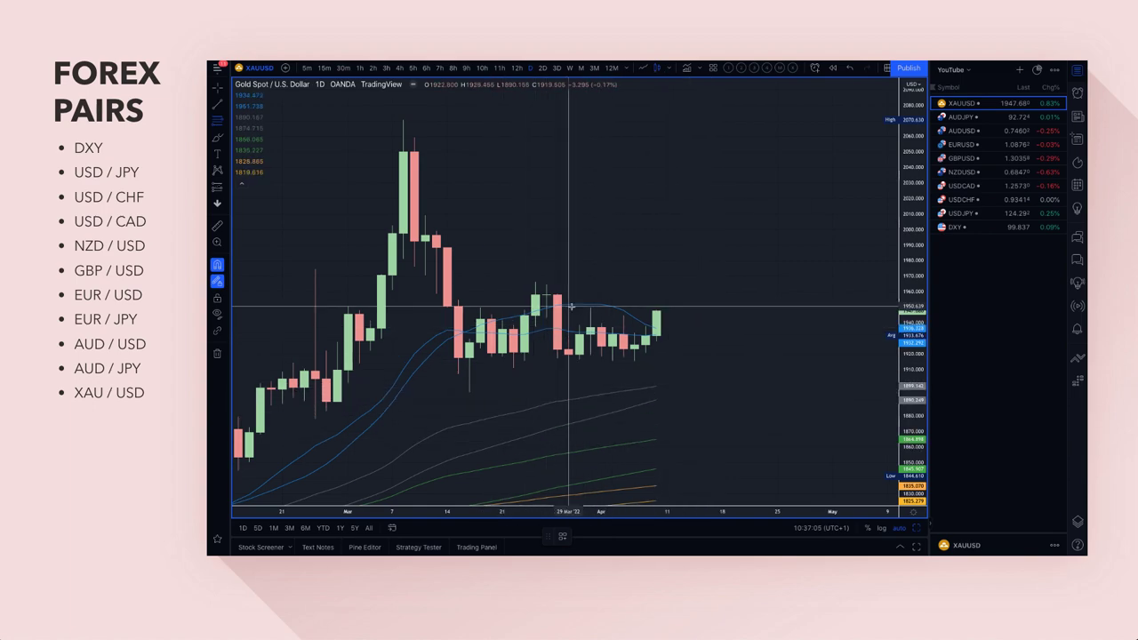
On XAUUSD, remove the moving averages, draw a late-February zone between 1904.015 and 1878.095 and apply the 2. DEMAND template.
{"action": "left_click", "coordinate": [793, 69]}
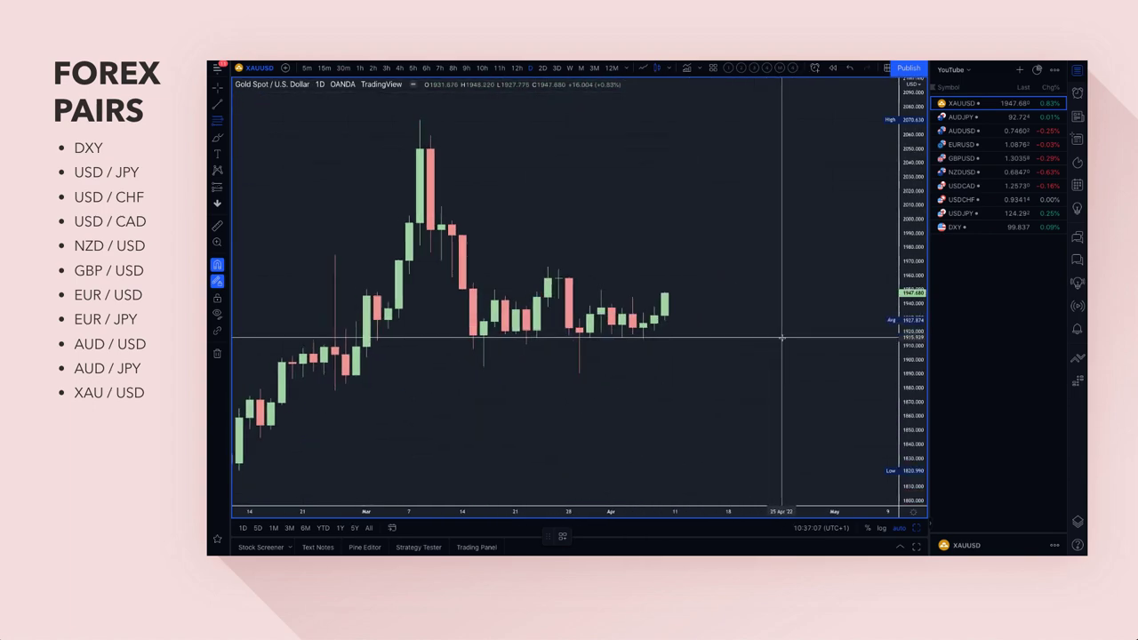
{"action": "scroll", "coordinate": [774, 330], "scroll_direction": "down", "scroll_amount": 3}
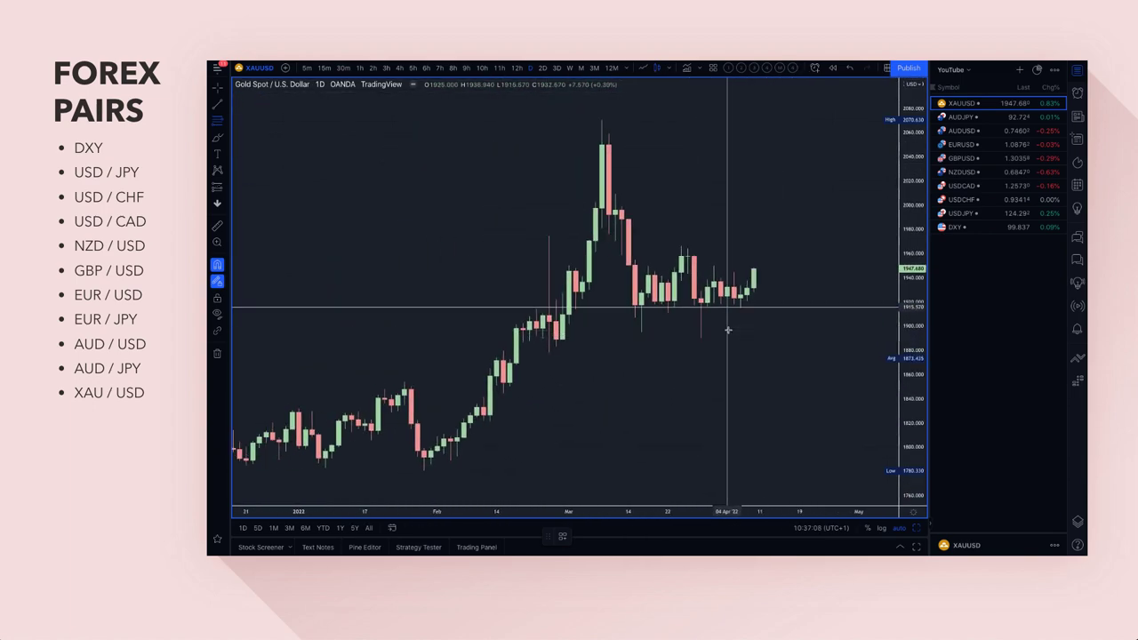
{"action": "left_click", "coordinate": [217, 120]}
{"action": "left_click", "coordinate": [557, 321]}
{"action": "left_click", "coordinate": [550, 352]}
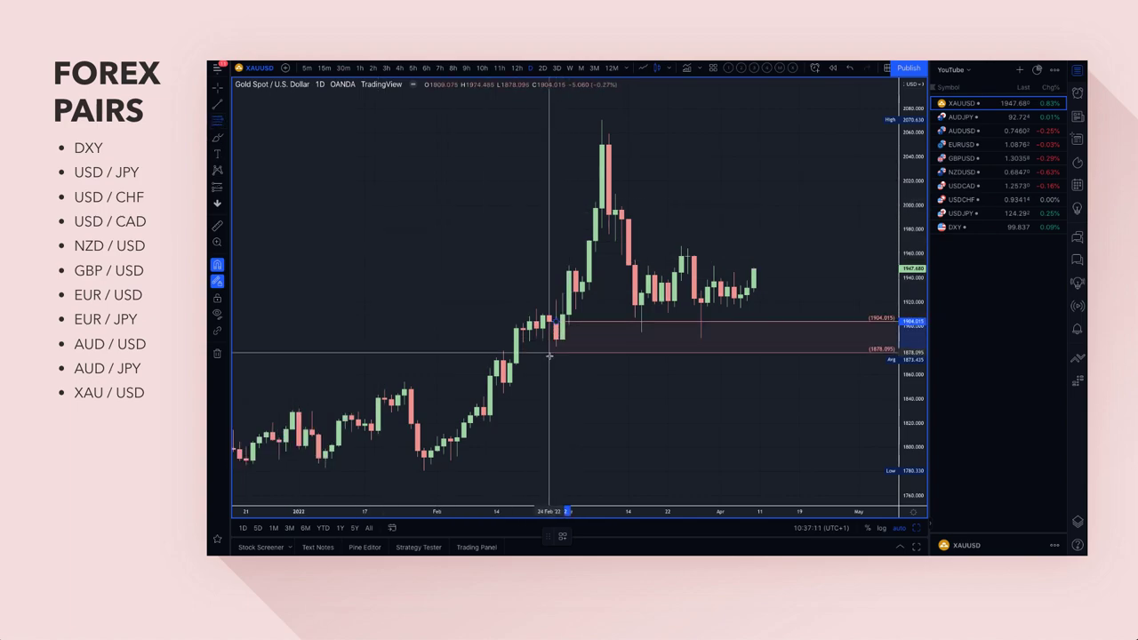
{"action": "left_click", "coordinate": [562, 536]}
{"action": "left_click", "coordinate": [600, 355]}
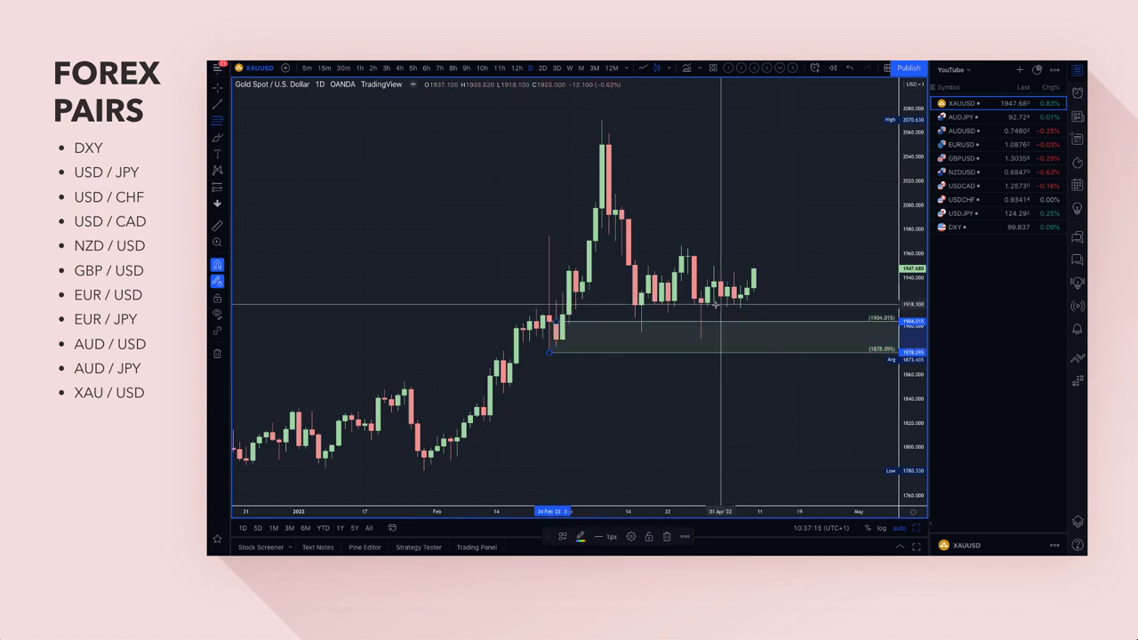
Draw a second XAUUSD demand zone at the 29 March candle between 1922.800 and 1890.155.
{"action": "scroll", "coordinate": [769, 310], "scroll_direction": "up", "scroll_amount": 3}
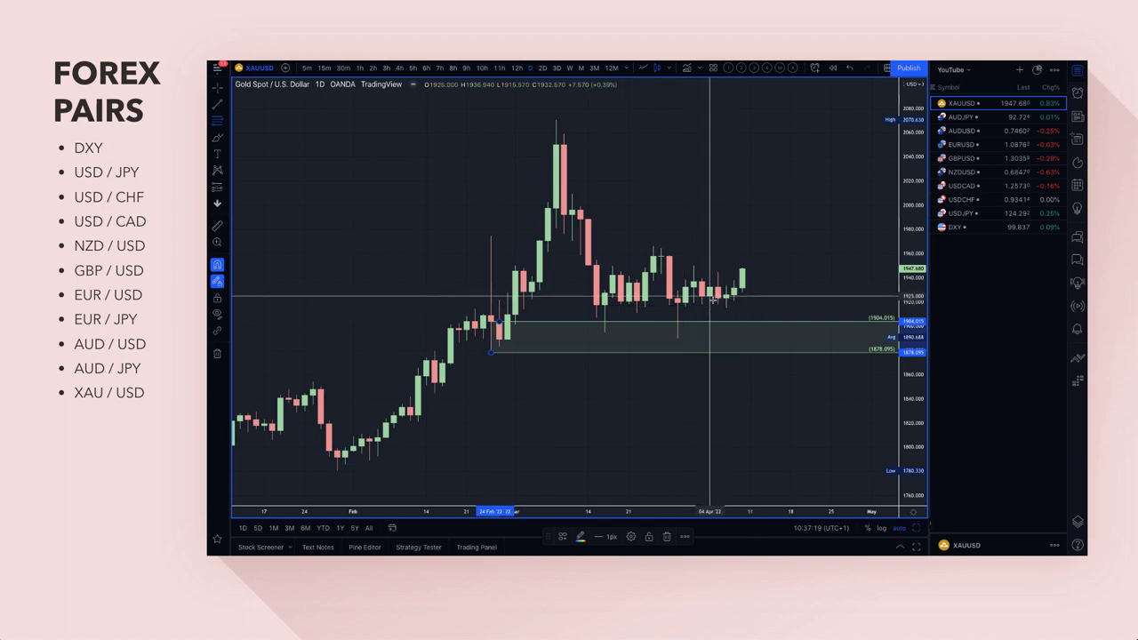
{"action": "left_click_drag", "start_coordinate": [678, 300], "coordinate": [677, 338]}
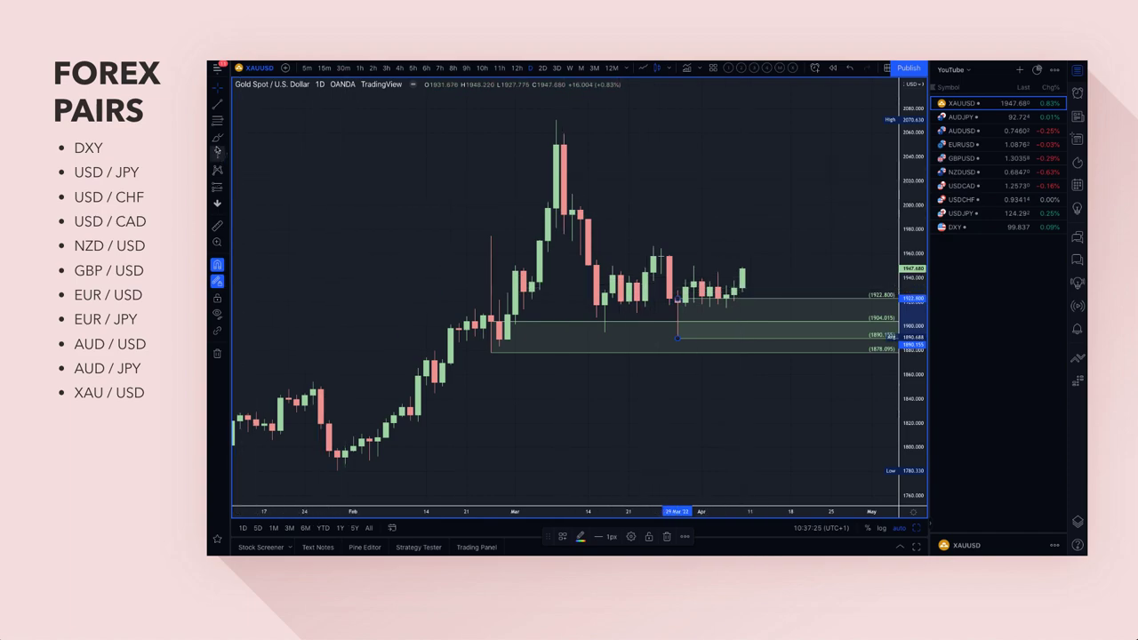
Brush a projected XAUUSD path from the latest candle down into the overlapping demand zones and back up to an arrowhead near 1940.
{"action": "left_click", "coordinate": [218, 139]}
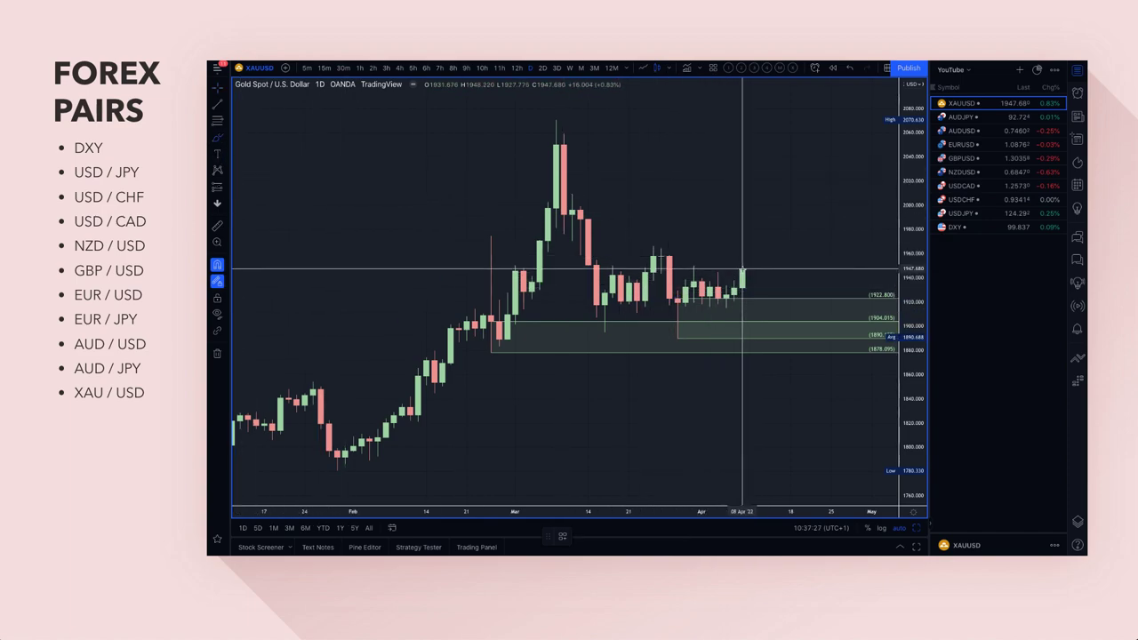
{"action": "mouse_move", "coordinate": [742, 268]}
{"action": "left_mouse_down"}
{"action": "mouse_move", "coordinate": [764, 326]}
{"action": "mouse_move", "coordinate": [785, 345]}
{"action": "mouse_move", "coordinate": [827, 278]}
{"action": "left_mouse_up"}
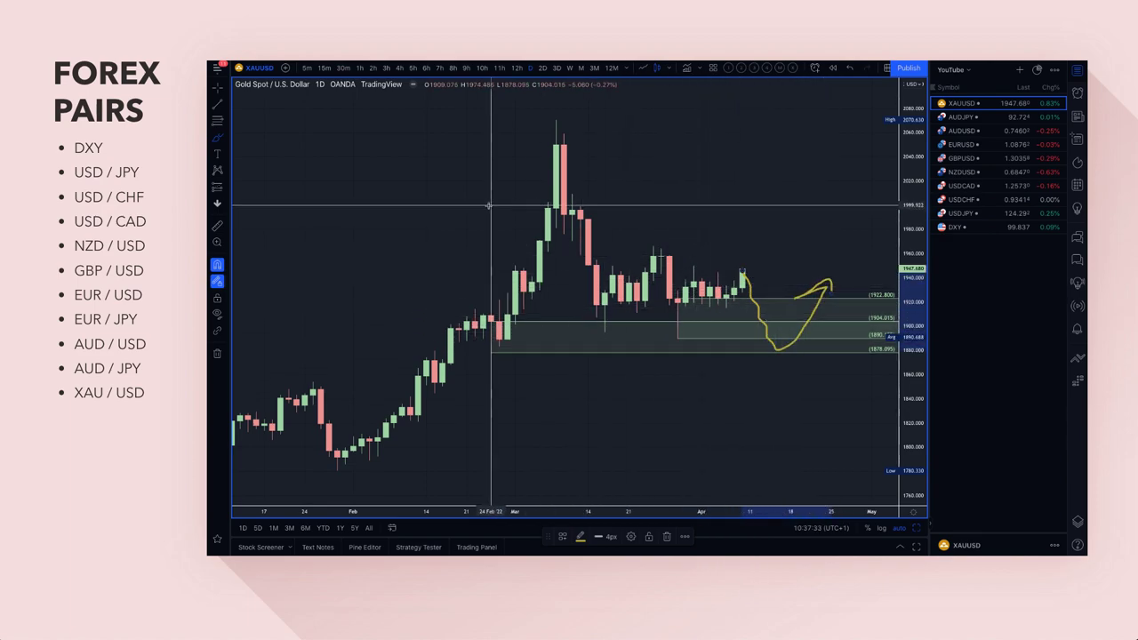
Draw XAUUSD zones at 1966.206–1957.880 from 24 March, applying the 1. SUPPLY template, and at 2070.630–1992.505 from the early-March peak.
{"action": "left_click", "coordinate": [217, 122]}
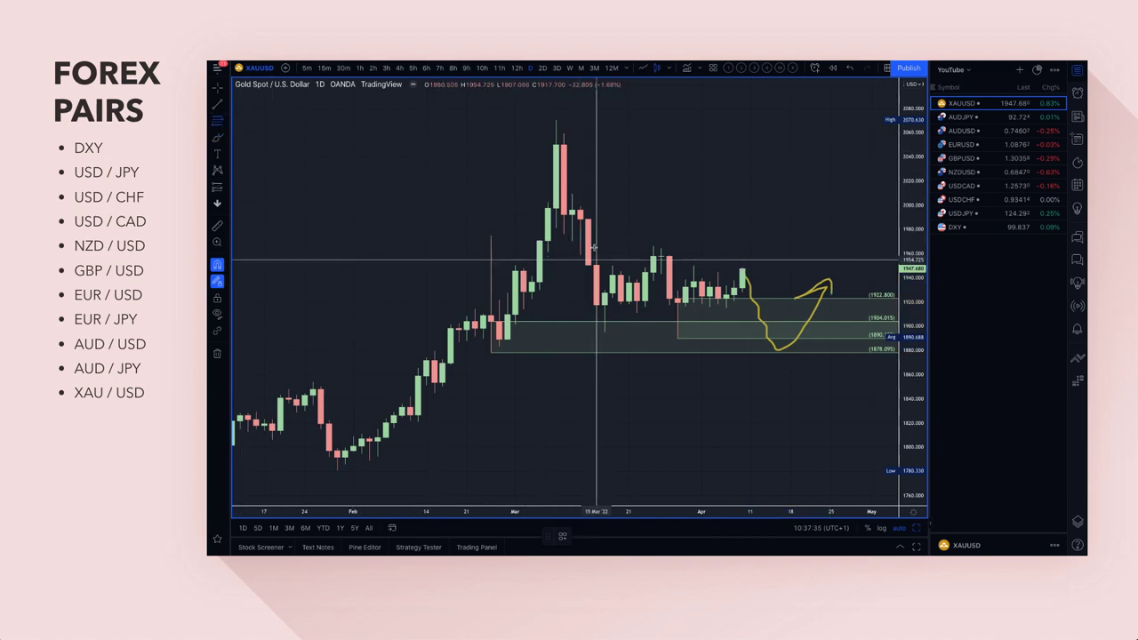
{"action": "left_click", "coordinate": [655, 246]}
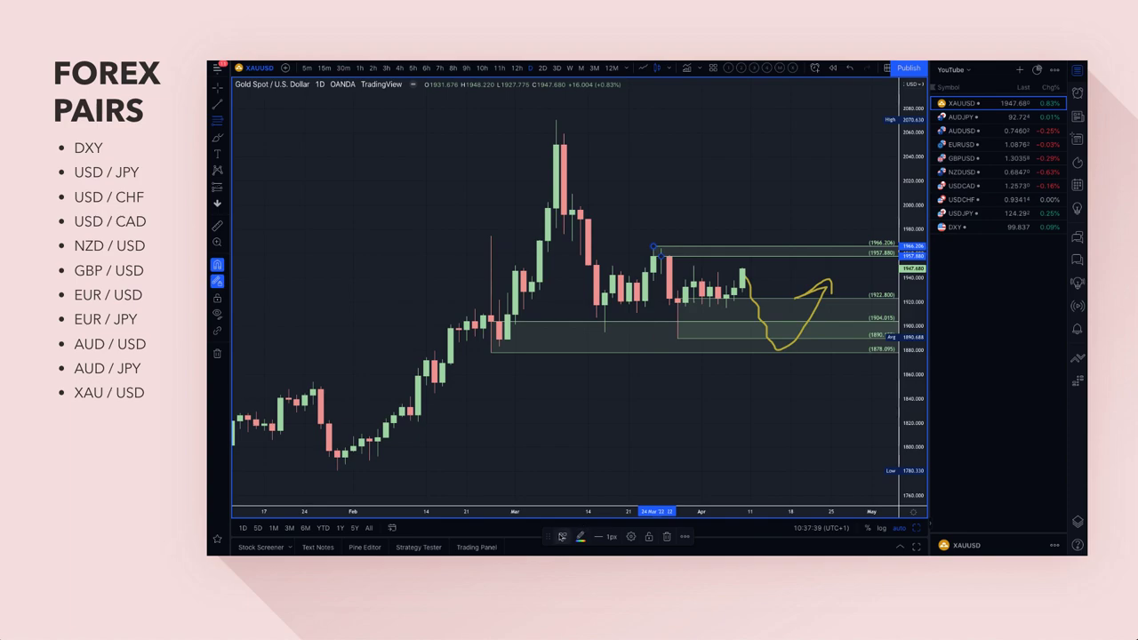
{"action": "left_click", "coordinate": [562, 536]}
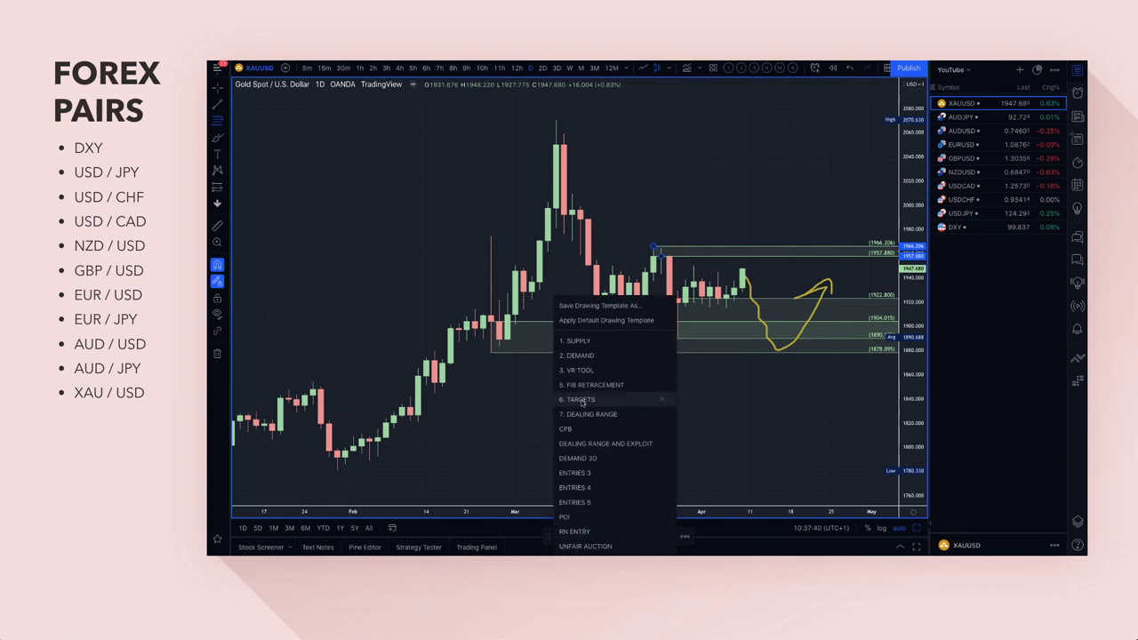
{"action": "left_click", "coordinate": [587, 342]}
{"action": "left_click_drag", "start_coordinate": [571, 213], "coordinate": [555, 123]}
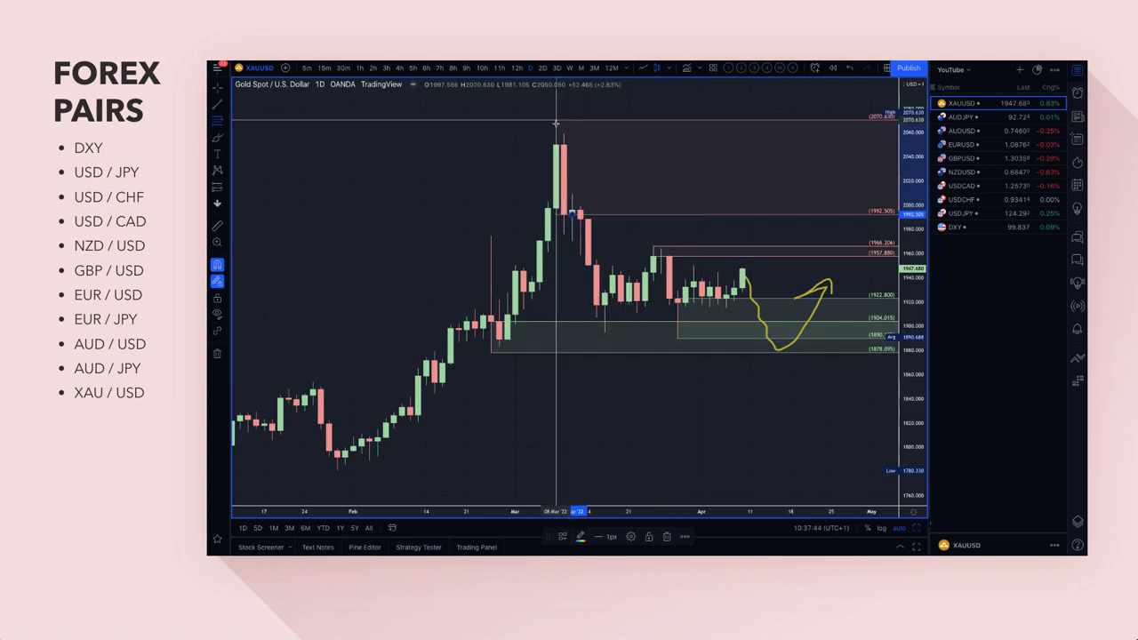
Brush circles with downward arrows at both XAUUSD supply zones and circle the projected low inside the demand zones.
{"action": "left_click", "coordinate": [217, 137]}
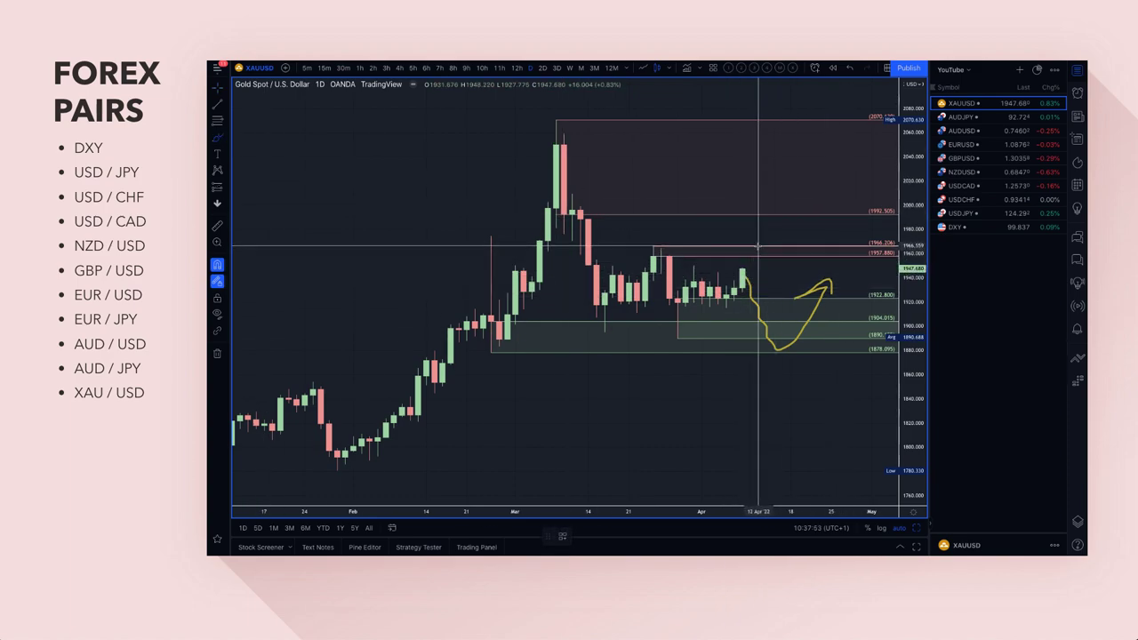
{"action": "mouse_move", "coordinate": [757, 247]}
{"action": "left_mouse_down"}
{"action": "mouse_move", "coordinate": [746, 259]}
{"action": "mouse_move", "coordinate": [757, 251]}
{"action": "mouse_move", "coordinate": [774, 272]}
{"action": "mouse_move", "coordinate": [786, 255]}
{"action": "left_mouse_up"}
{"action": "mouse_move", "coordinate": [762, 141]}
{"action": "left_mouse_down"}
{"action": "mouse_move", "coordinate": [780, 208]}
{"action": "mouse_move", "coordinate": [799, 224]}
{"action": "mouse_move", "coordinate": [774, 214]}
{"action": "left_mouse_up"}
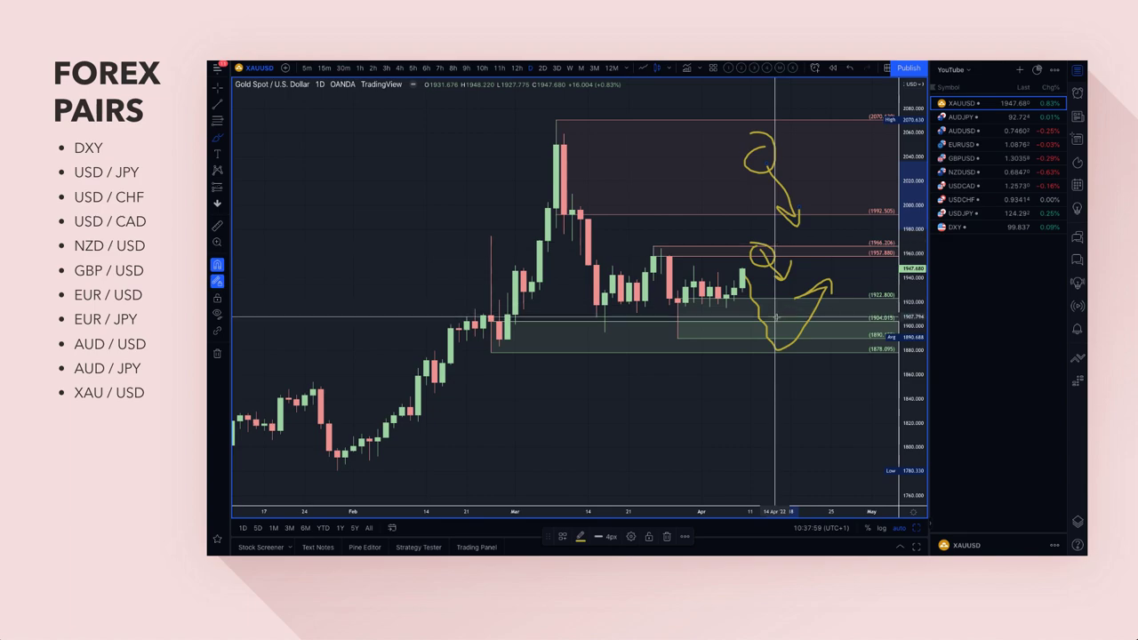
{"action": "left_click_drag", "start_coordinate": [780, 328], "coordinate": [795, 322]}
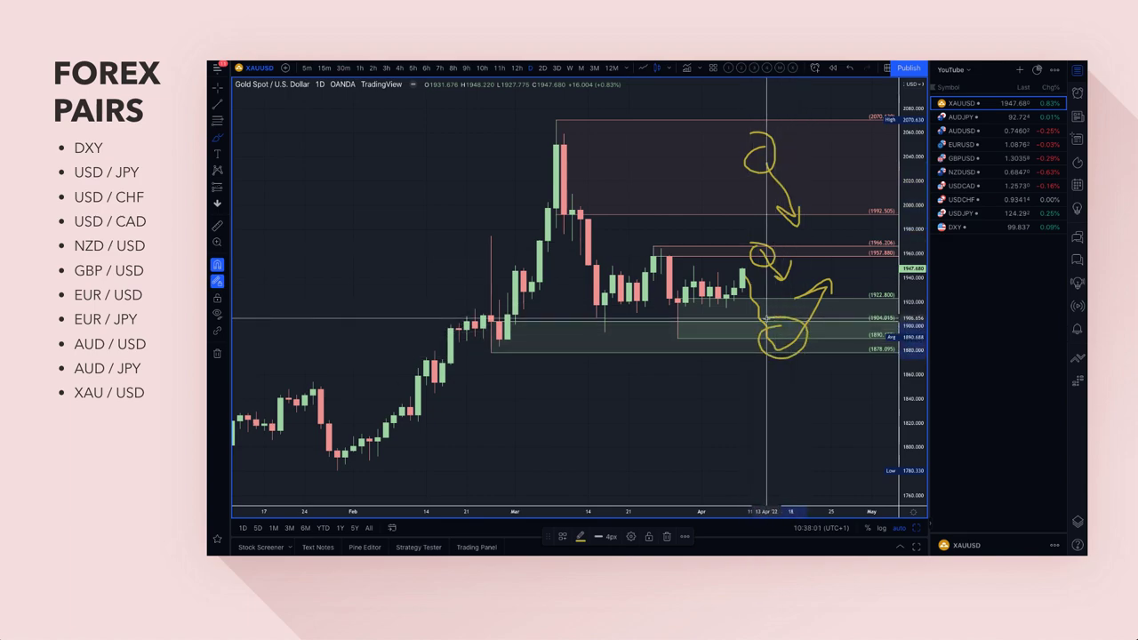